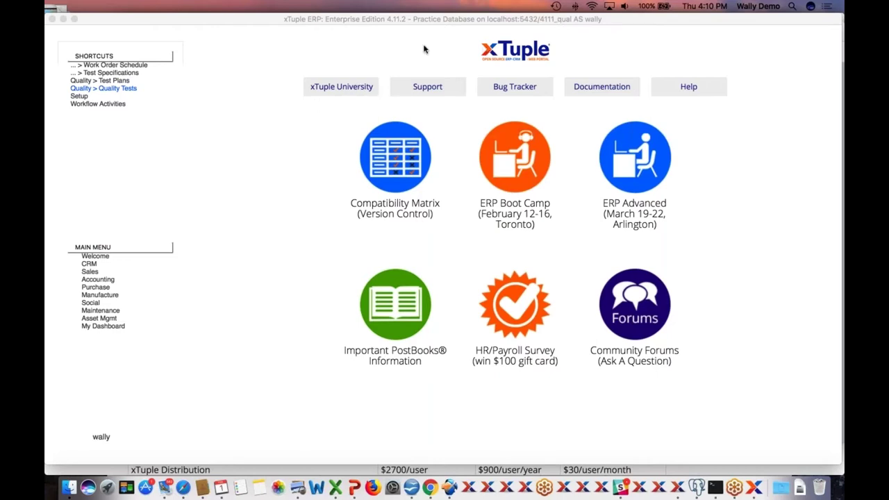
- Look through the Quality functions available in the Manufacture module
left_click(425, 43)
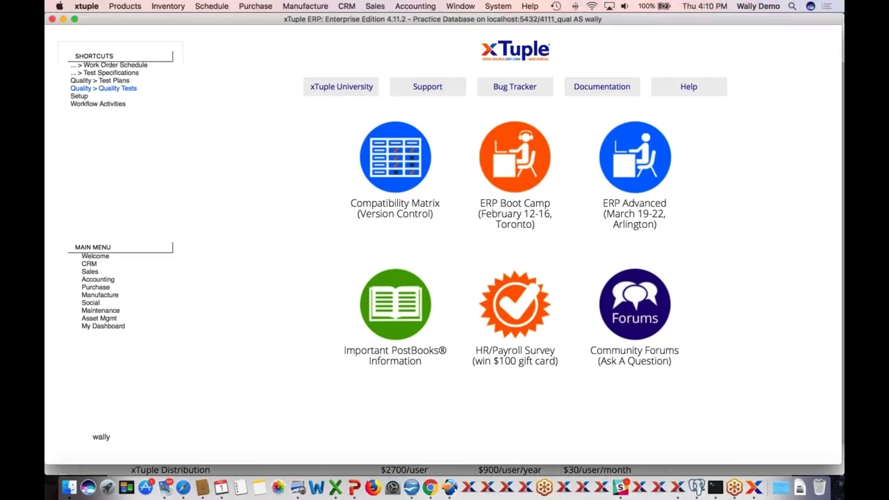
left_click(306, 8)
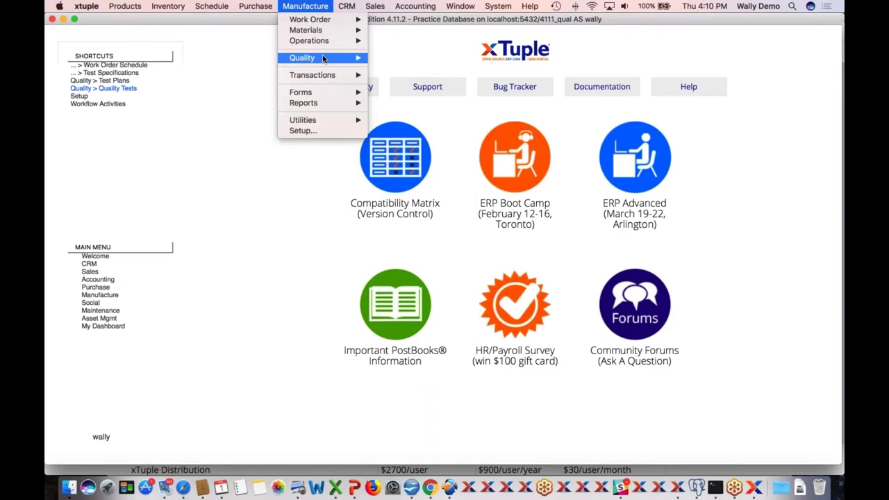
mouse_move(324, 58)
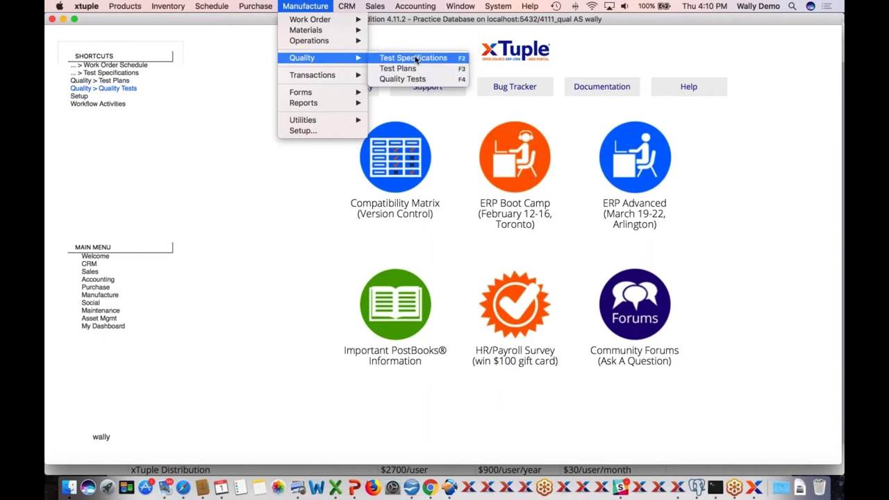
left_click(257, 72)
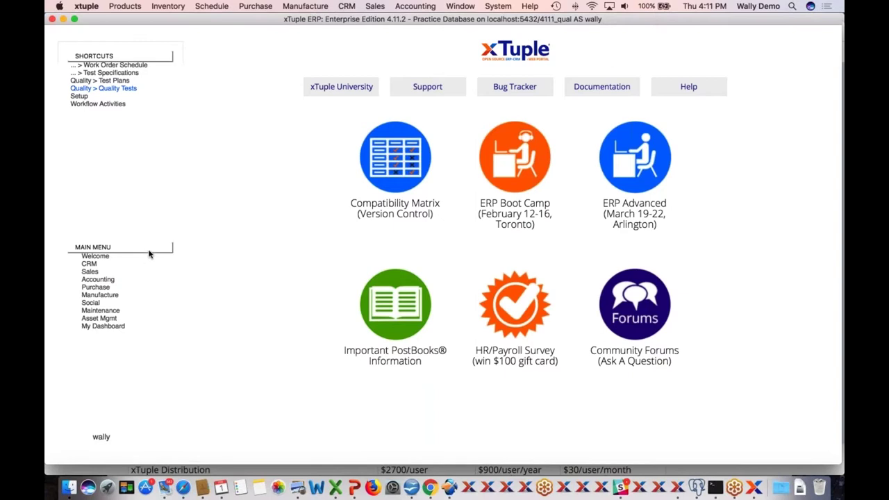
- Browse the CRM, Sales, Accounting, Purchase, Manufacture, Social and Maintenance desktops and return to the Welcome page
left_click(93, 268)
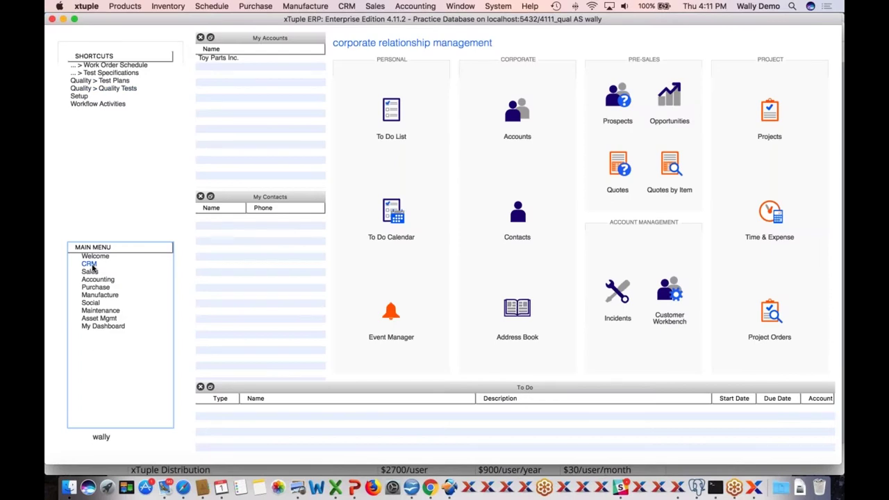
left_click(90, 271)
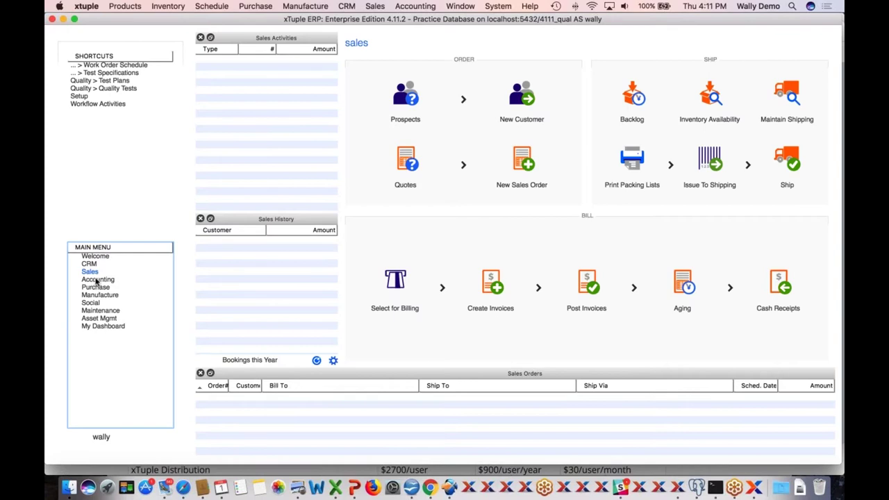
left_click(97, 281)
left_click(96, 288)
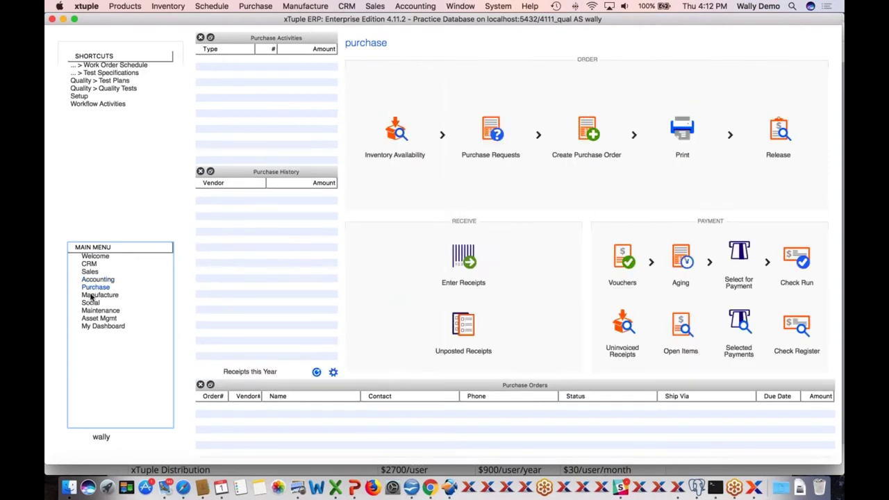
left_click(90, 298)
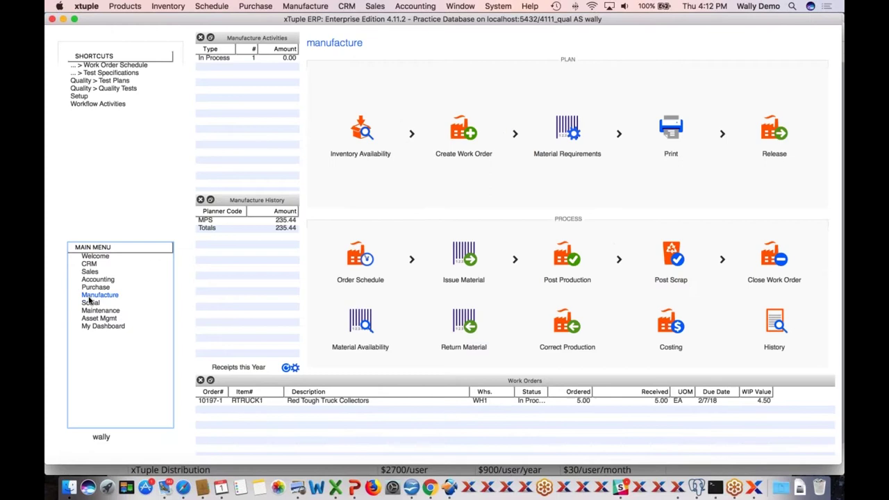
left_click(90, 303)
left_click(88, 310)
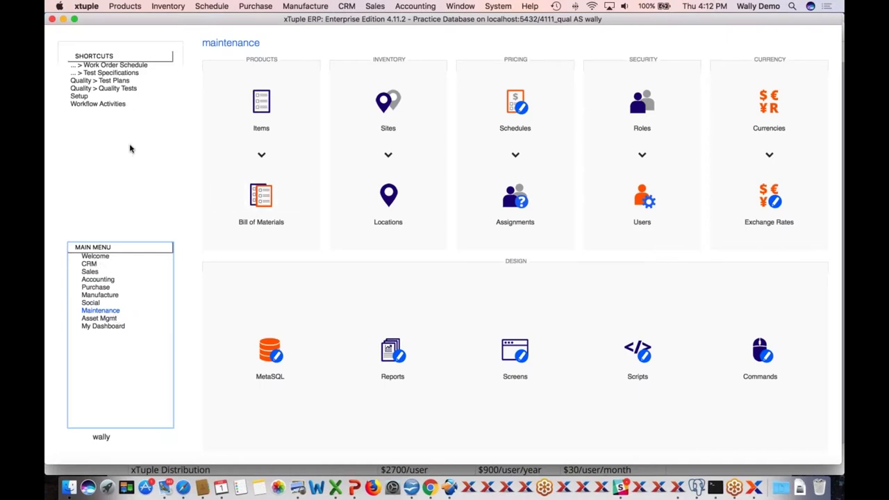
left_click(95, 259)
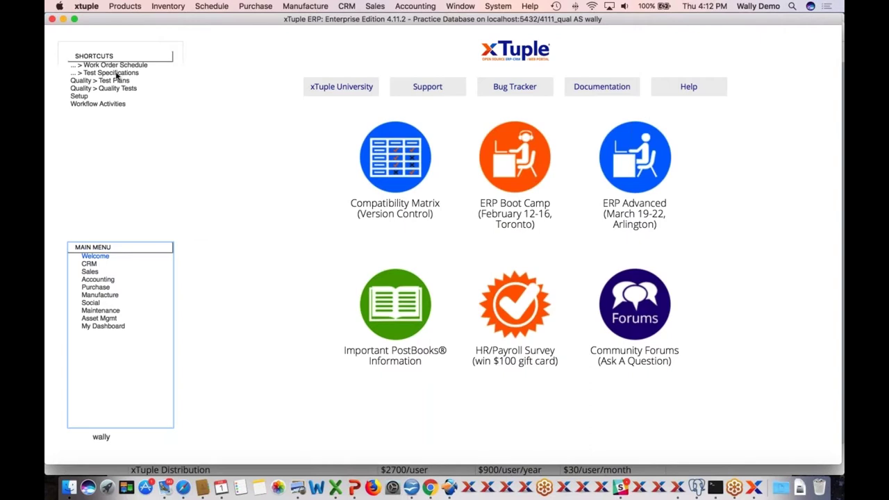
- Open the quality test specifications list, examine its filter criteria and search field, and close the list
left_click(116, 77)
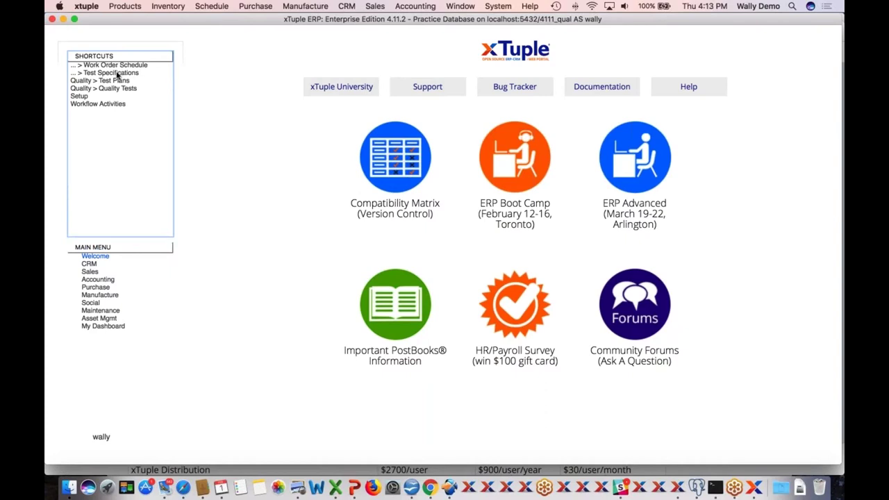
double_click(117, 74)
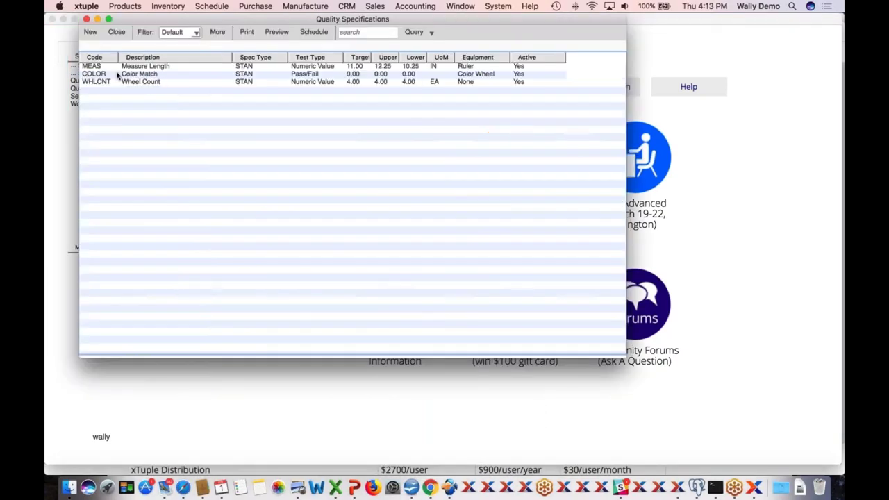
left_click_drag(230, 20, 299, 39)
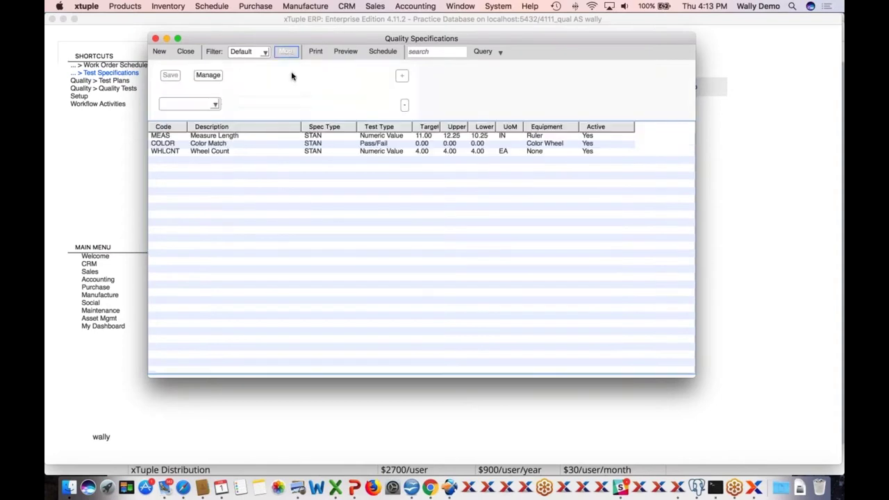
left_click(215, 104)
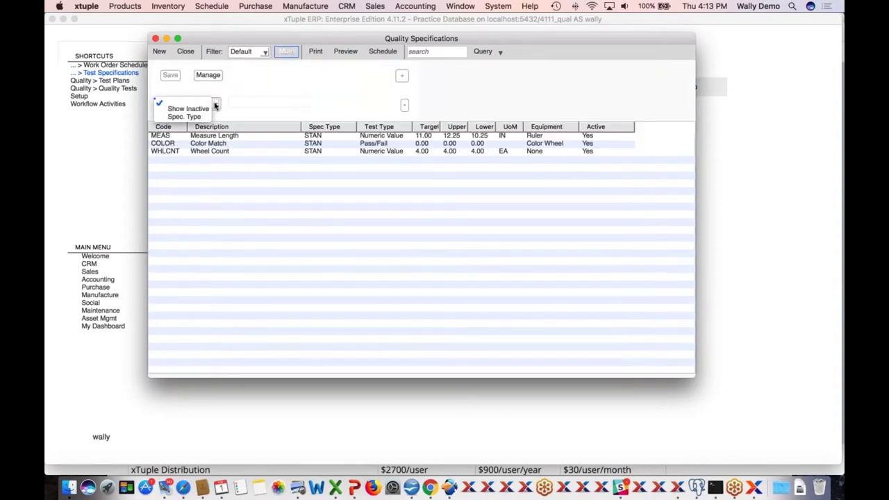
left_click(289, 76)
left_click(434, 54)
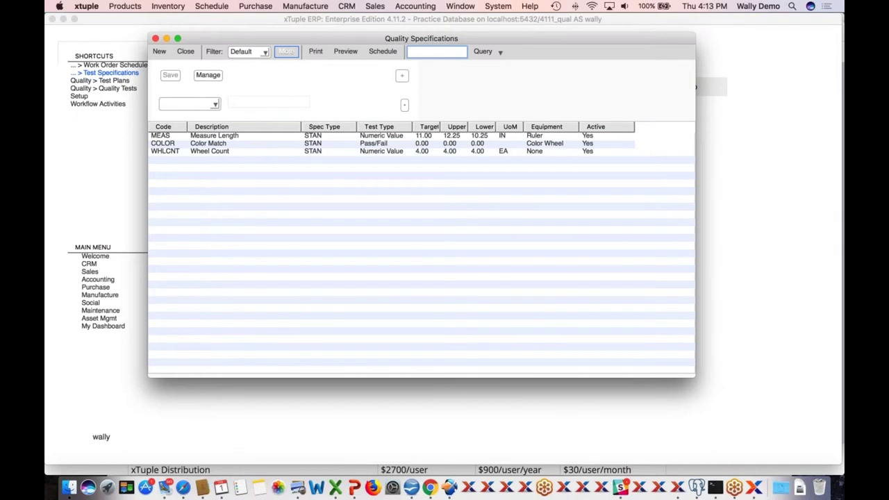
left_click(191, 54)
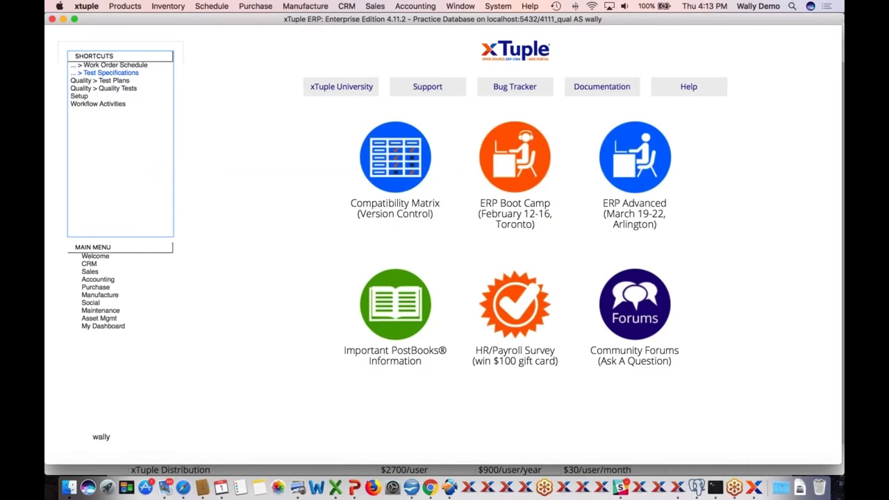
- Open the Measure Length test specification and examine its code, description, test equipment and available test types
left_click(111, 72)
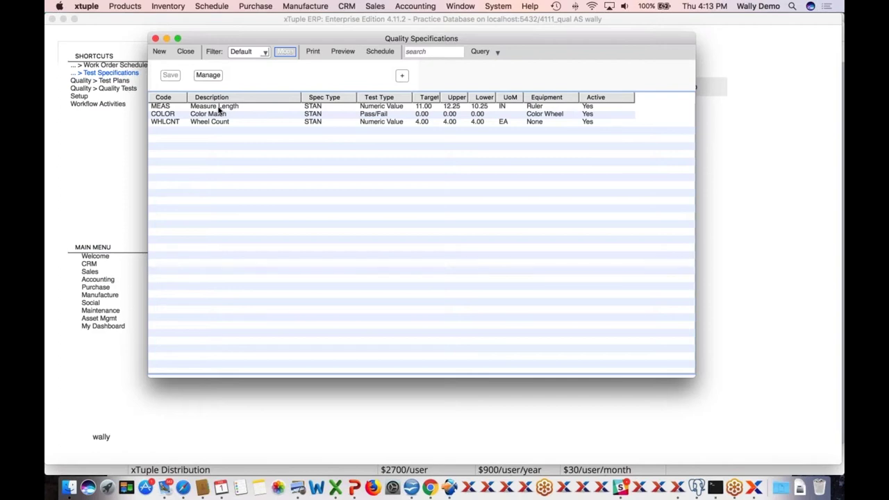
double_click(219, 109)
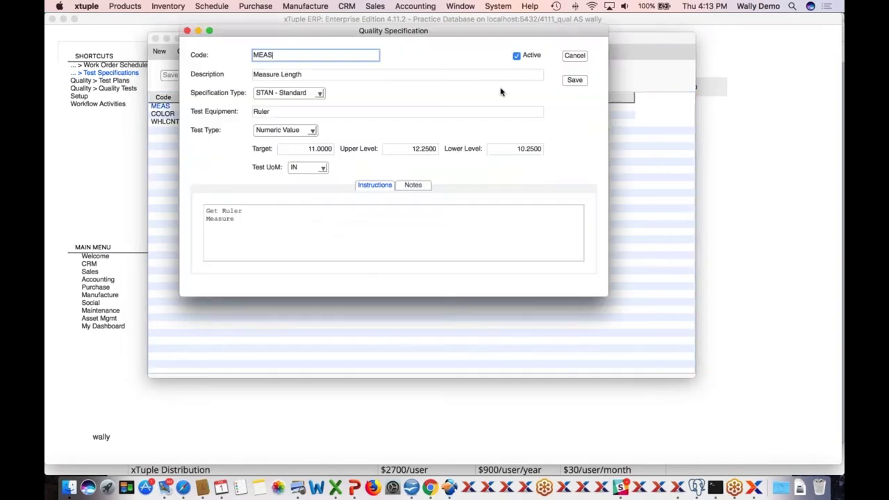
left_click_drag(429, 37, 428, 65)
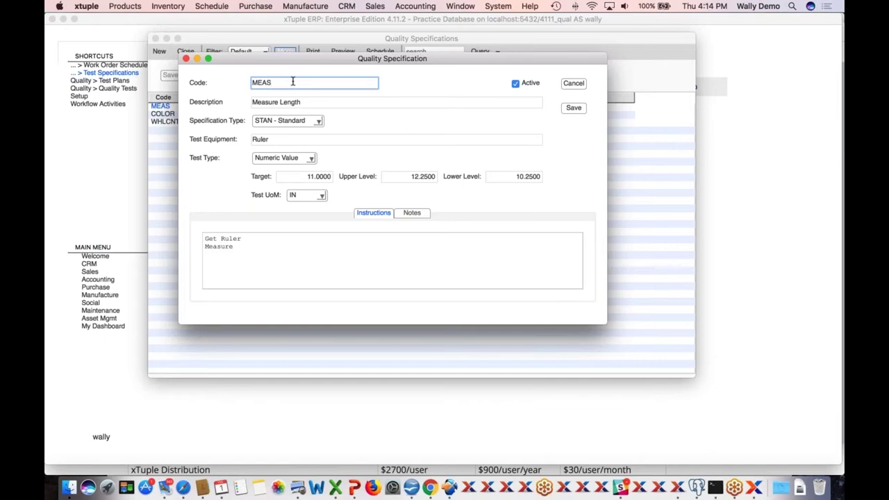
left_click_drag(273, 82, 243, 82)
key("Tab")
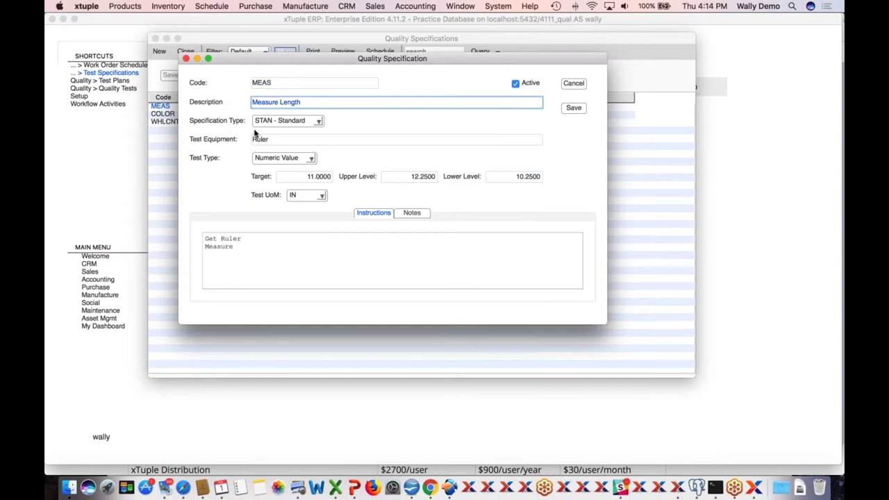
left_click(301, 140)
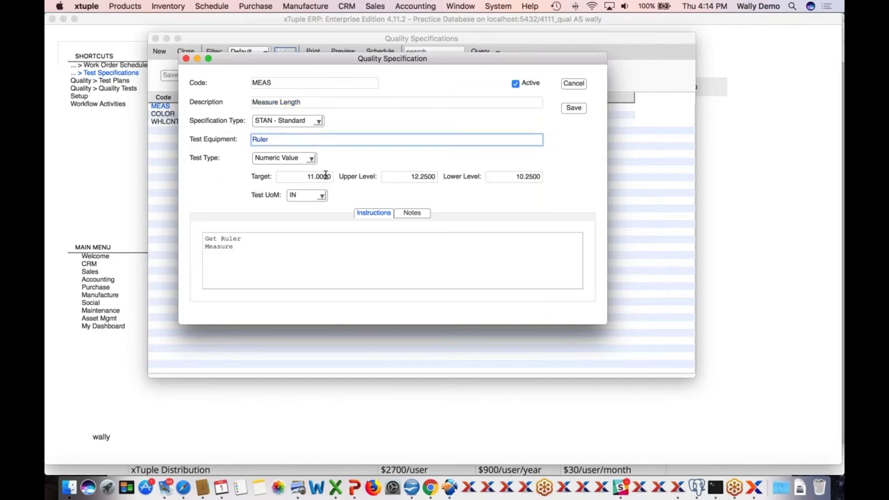
left_click(312, 159)
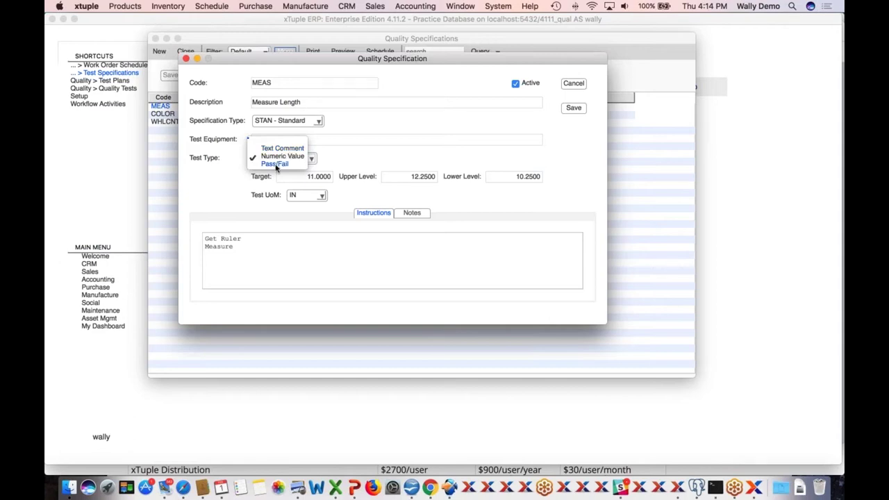
key("Escape")
type("Ruler")
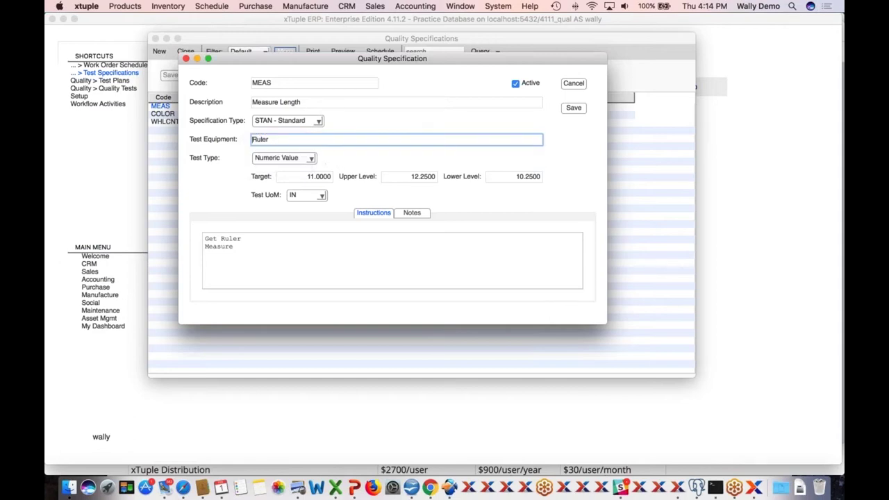
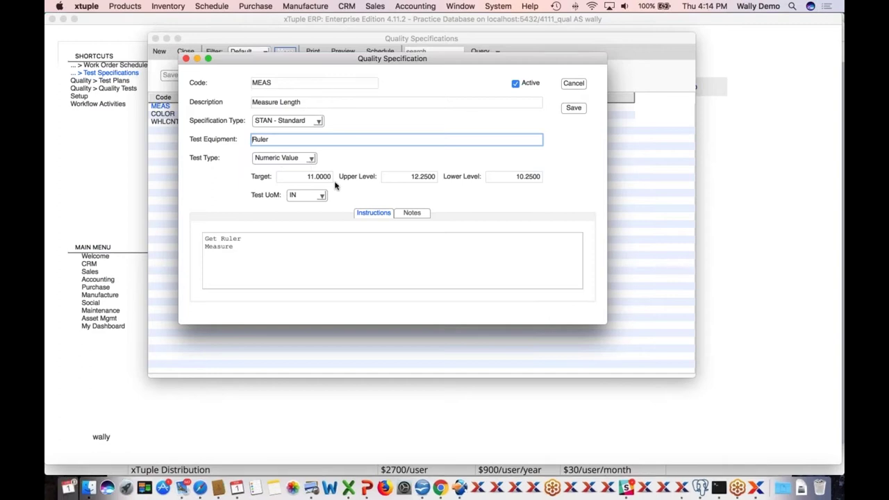
- Review the Measure Length specification's target, upper and lower levels, instructions and notes, and close it without saving
left_click(298, 179)
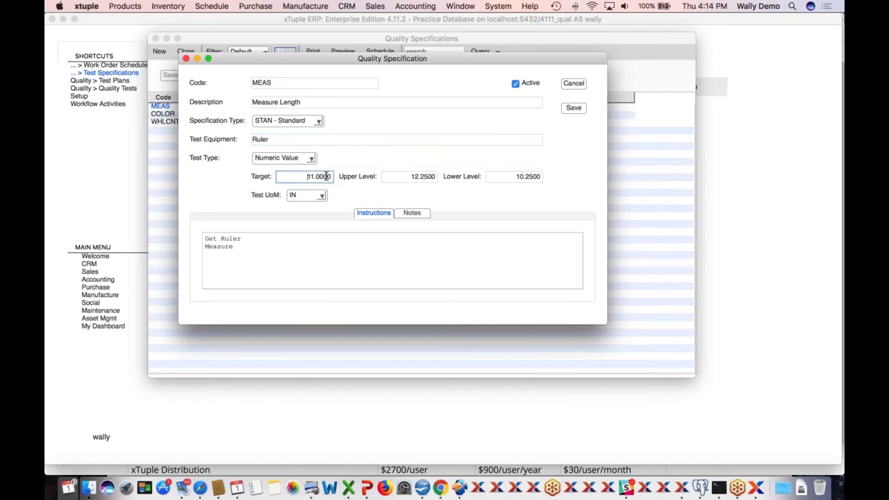
left_click(401, 176)
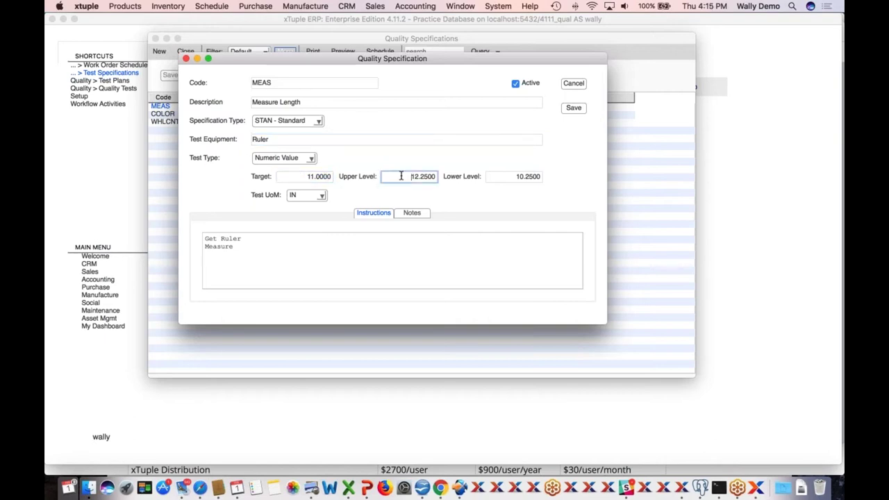
left_click(503, 176)
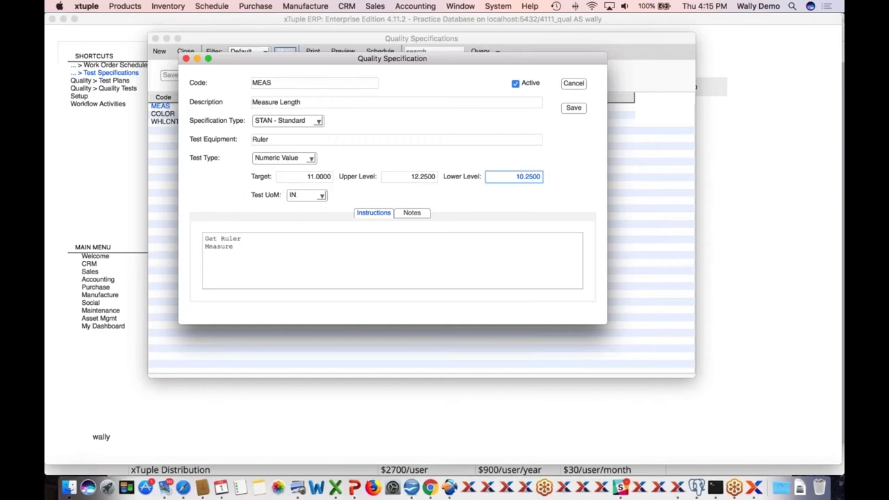
left_click(237, 248)
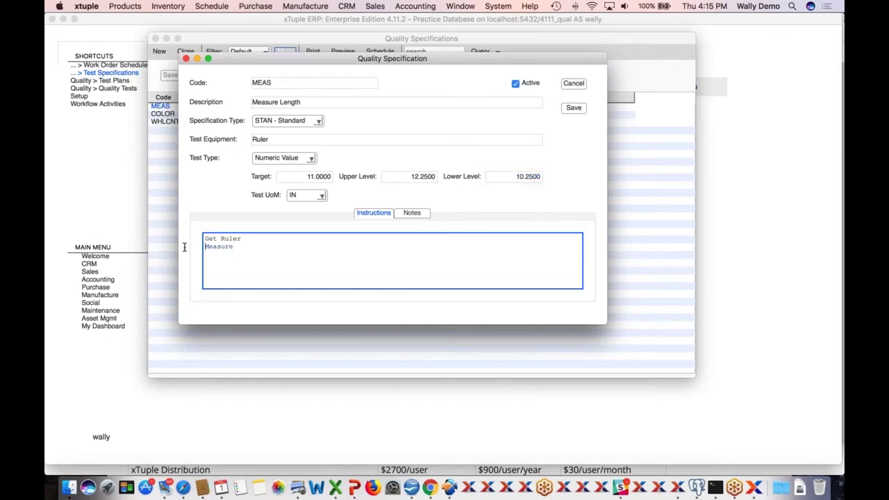
key("Up")
key("End")
left_click_drag(243, 247, 186, 247)
left_click(417, 215)
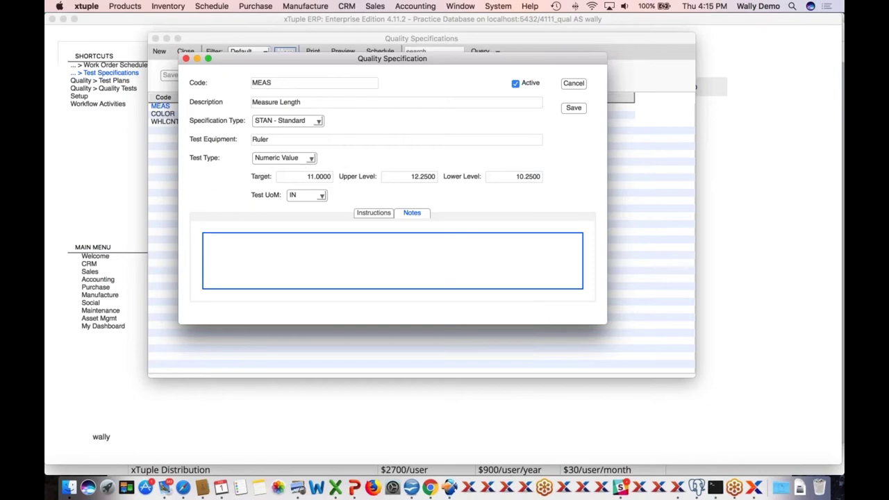
left_click(574, 83)
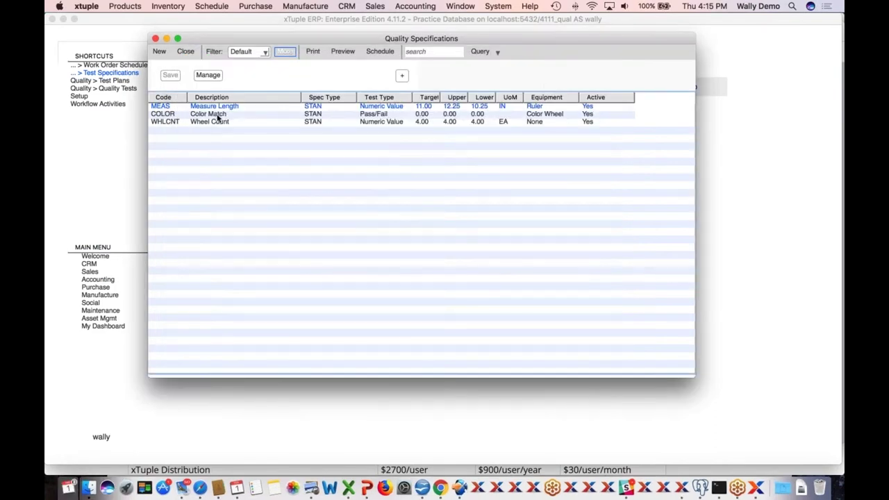
- Open the Color Match specification, review its code, description, test equipment and instructions, and close it without saving
double_click(215, 116)
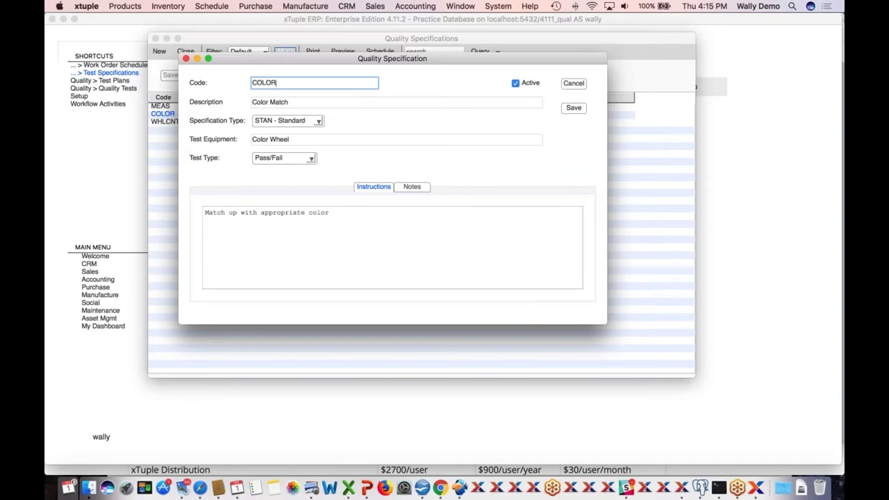
left_click_drag(290, 82, 247, 82)
left_click_drag(316, 103, 269, 102)
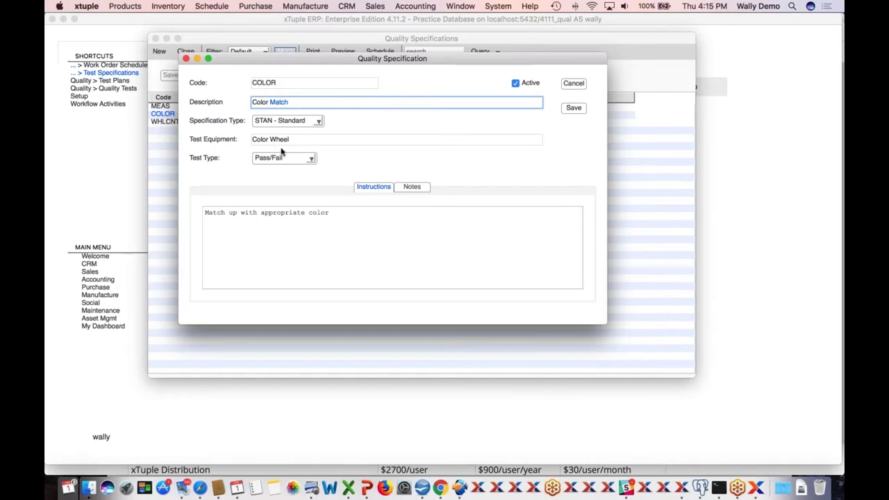
left_click(302, 140)
left_click_drag(288, 139, 213, 139)
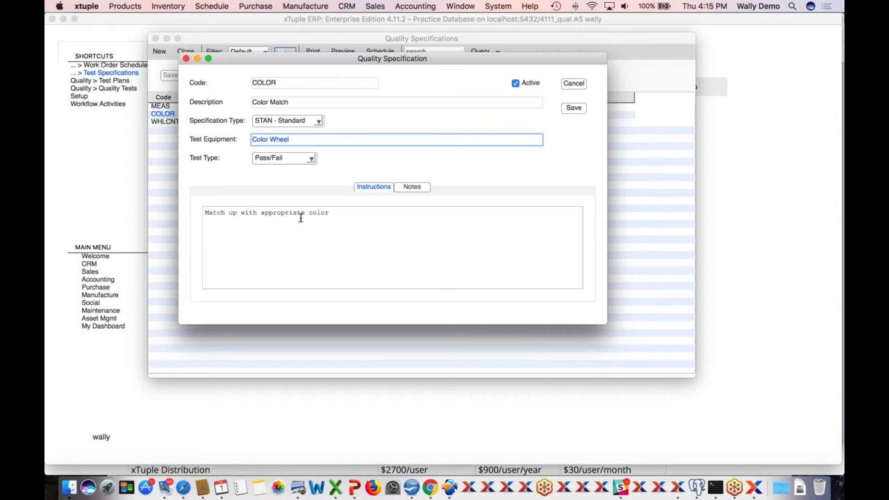
left_click(577, 85)
- Open the Wheel Count specification, review its levels, unit and instructions, close it without saving, and close the specifications list
left_click(213, 121)
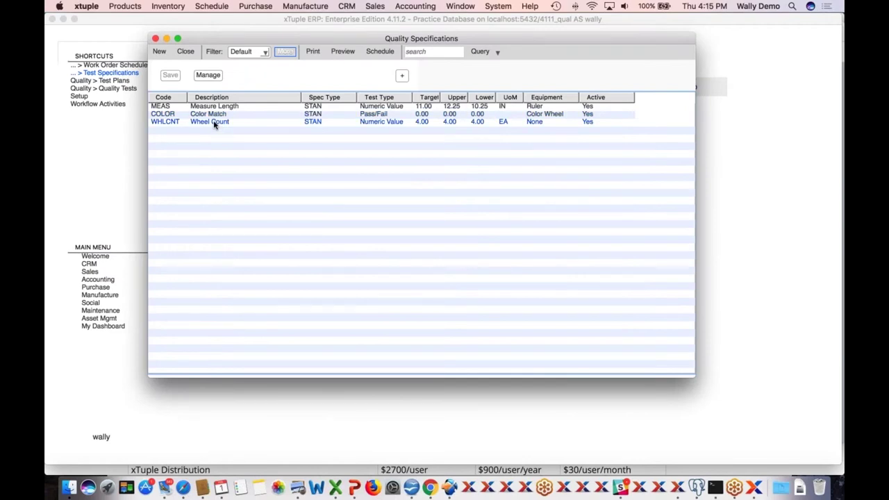
double_click(213, 121)
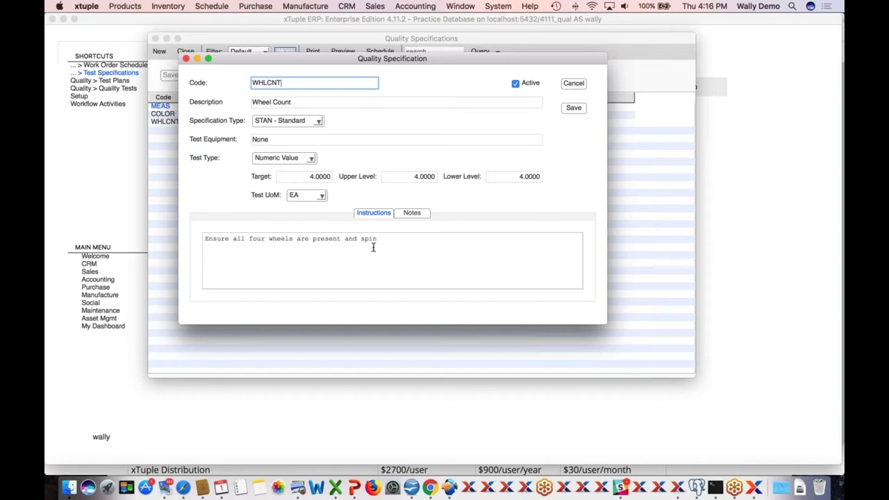
left_click(575, 85)
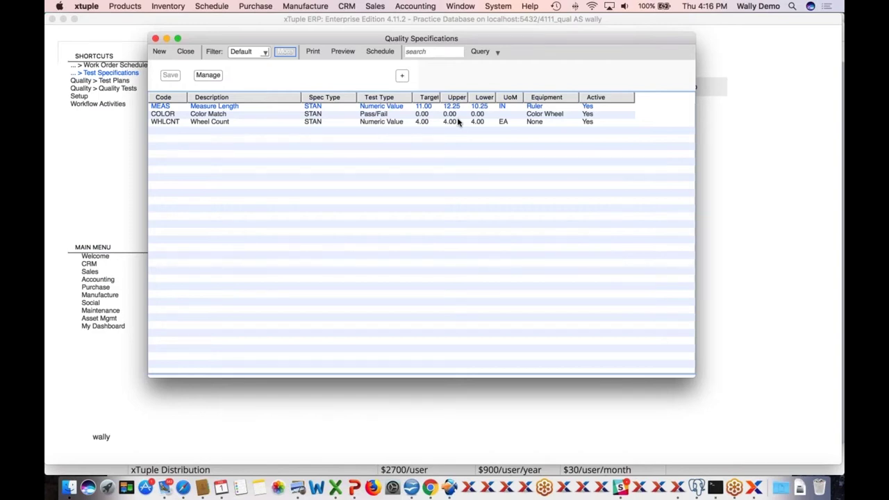
left_click(185, 52)
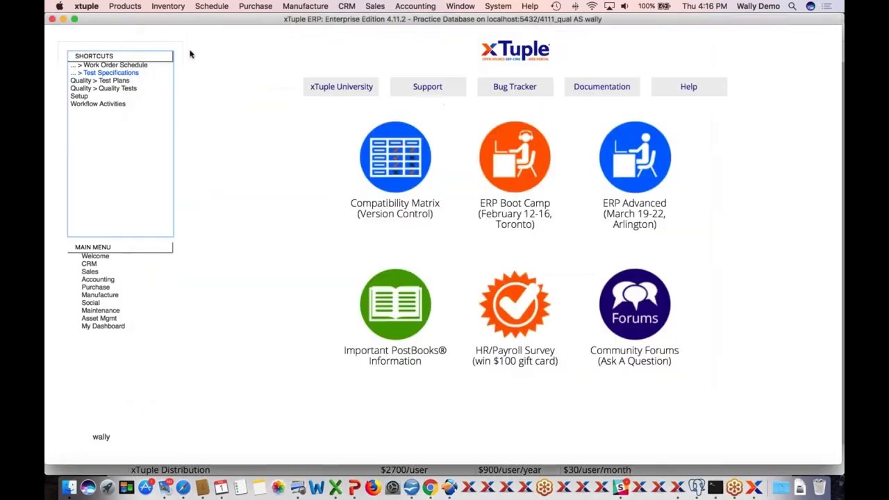
- Open the quality plans list, open the TRUCK plan, and examine its header and its available and selected test specifications
left_click(114, 81)
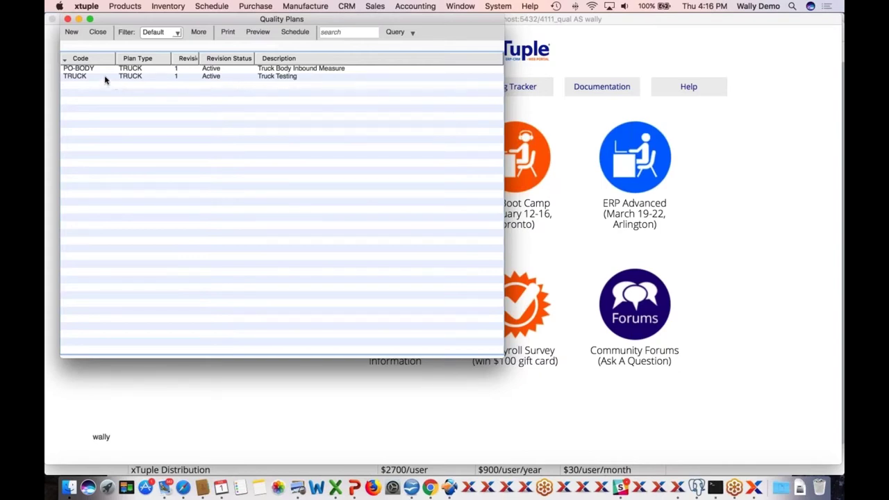
left_click(78, 78)
left_click(80, 69)
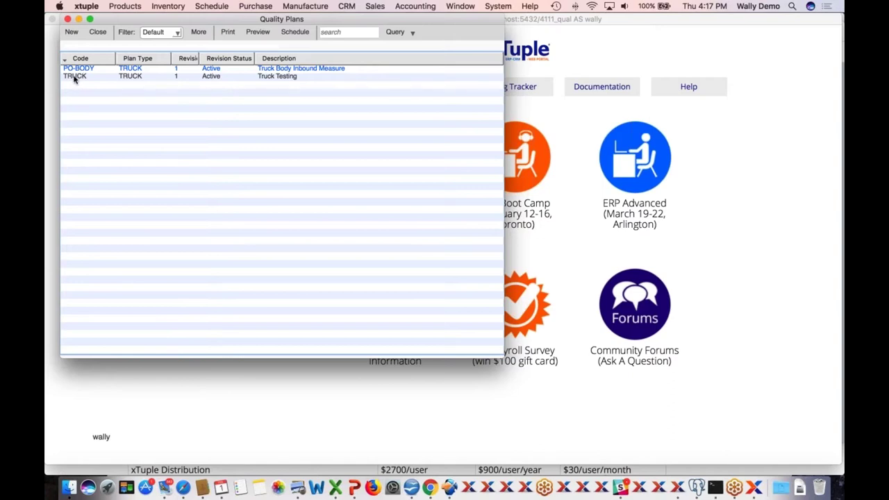
double_click(75, 76)
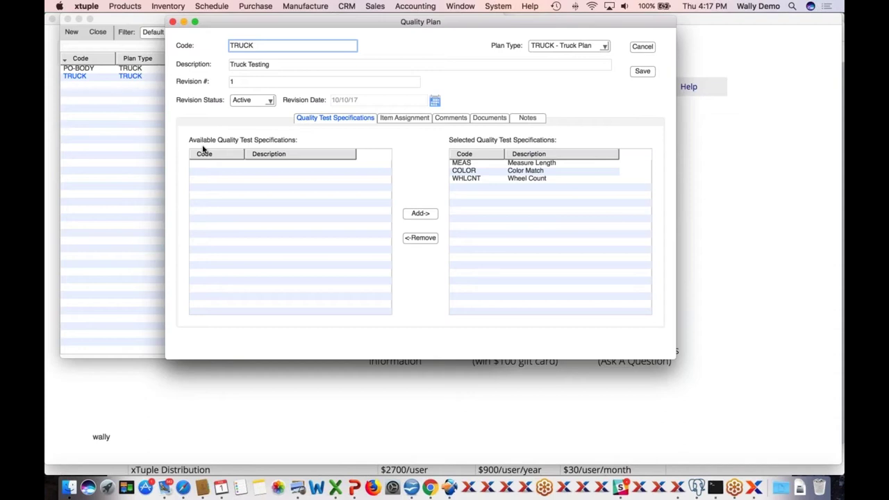
left_click(430, 215)
left_click(388, 224)
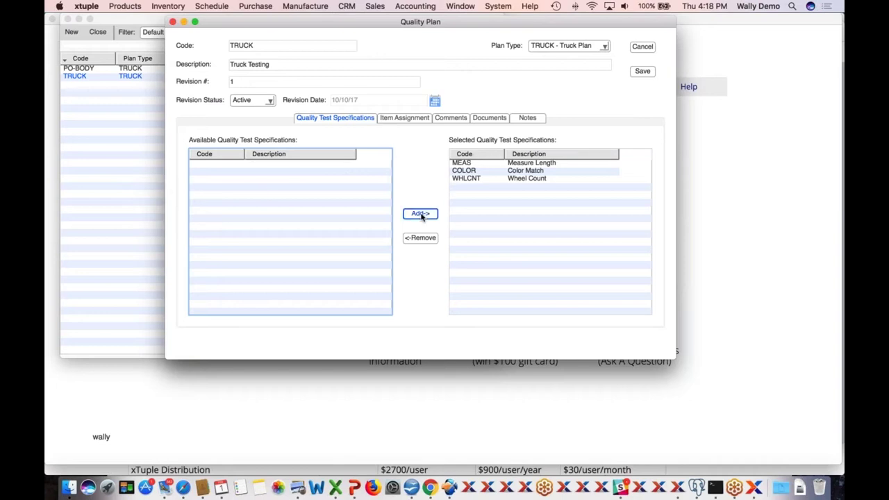
left_click(466, 164)
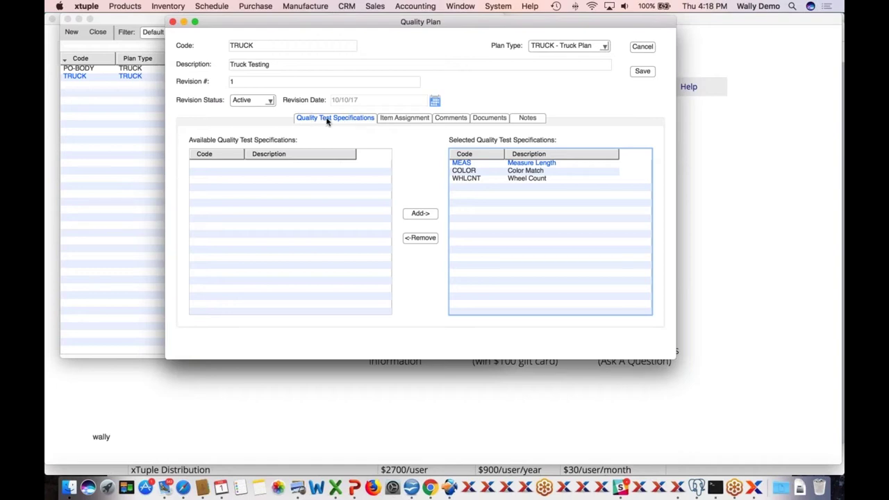
- Review the TRUCK plan's assigned items, examine the RTRUCK1 assignment's transaction and sampling settings, and close the assignment
left_click(407, 119)
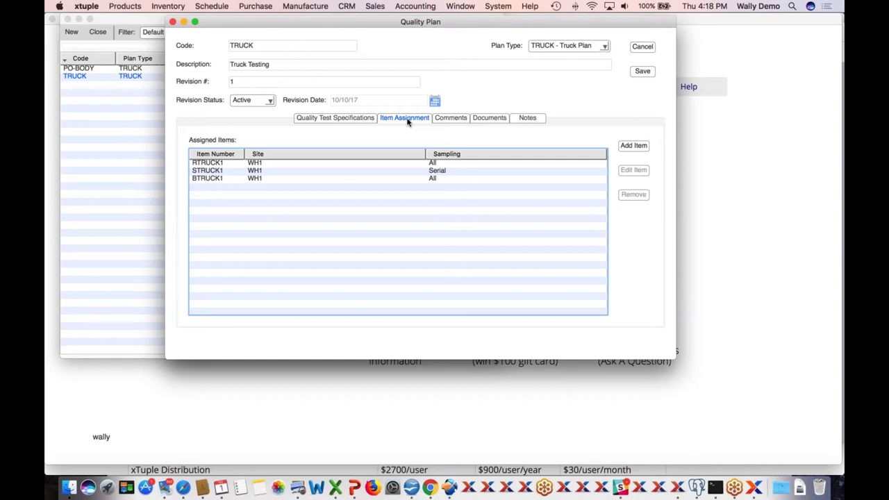
left_click(216, 163)
left_click(210, 171)
left_click(203, 179)
double_click(257, 163)
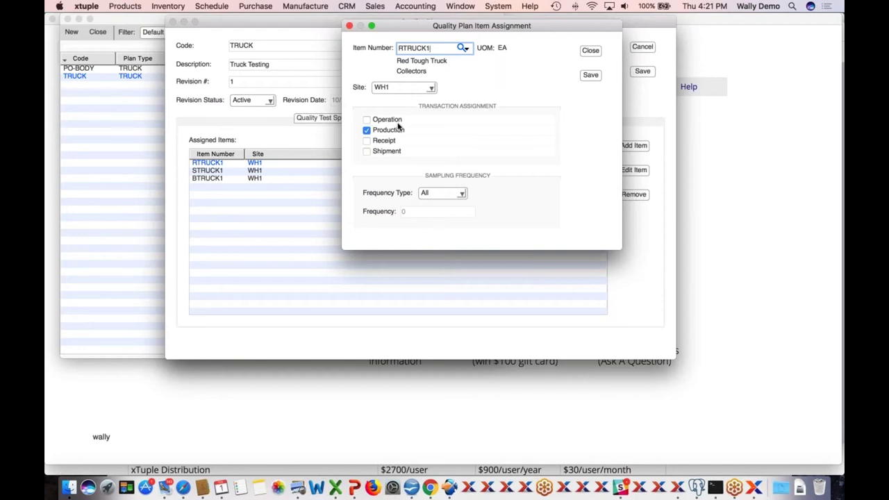
left_click(592, 52)
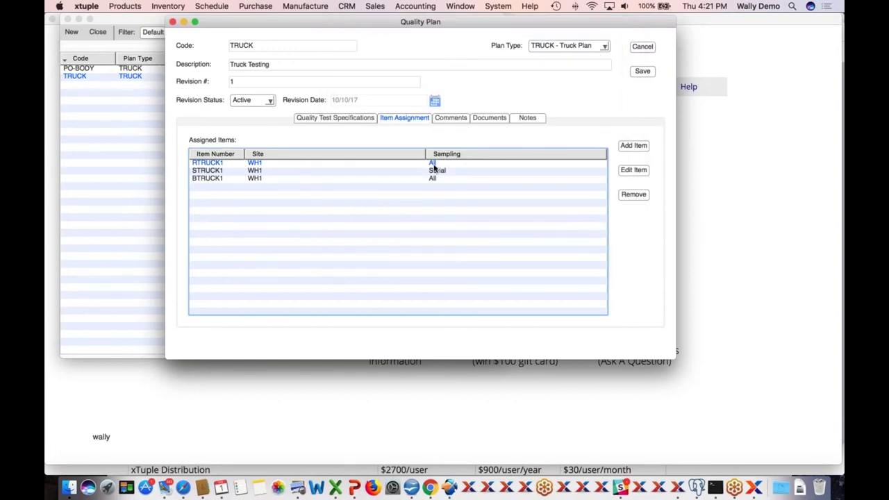
- Reopen the RTRUCK1 assignment, try the Sample, Lot and Serial frequency types, return to All, and close it without saving
double_click(433, 165)
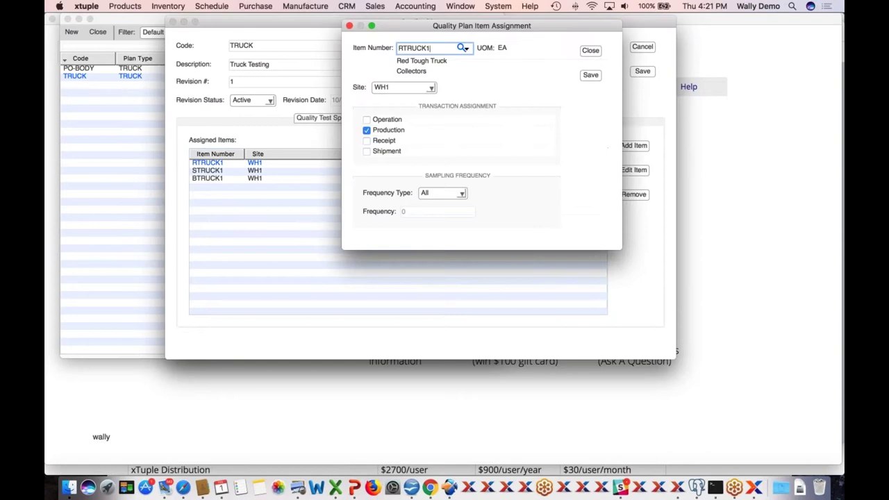
left_click(463, 195)
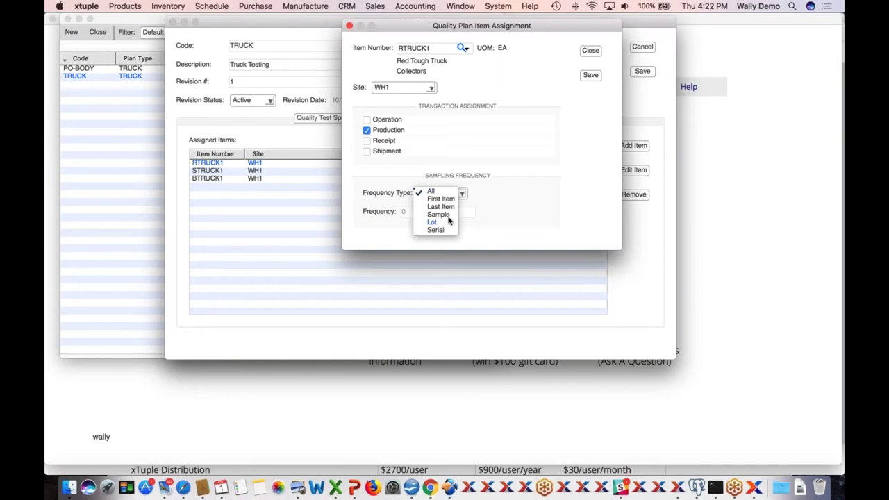
left_click(445, 214)
left_click(436, 211)
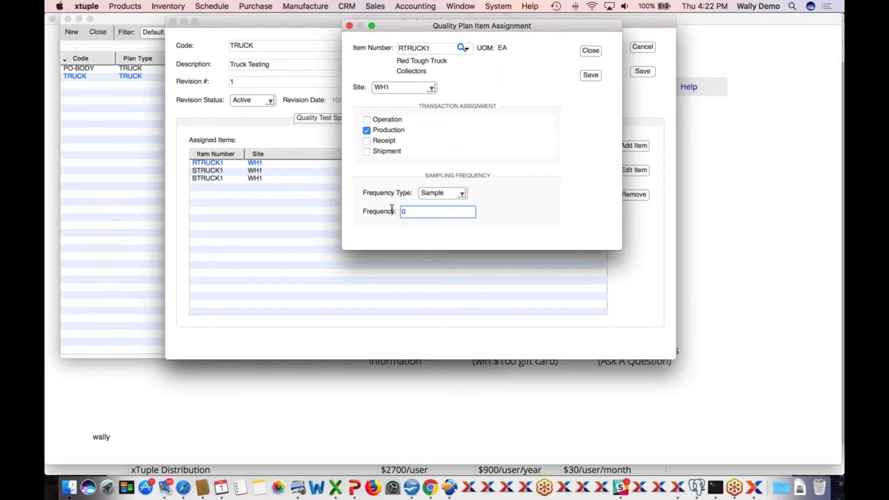
left_click(461, 195)
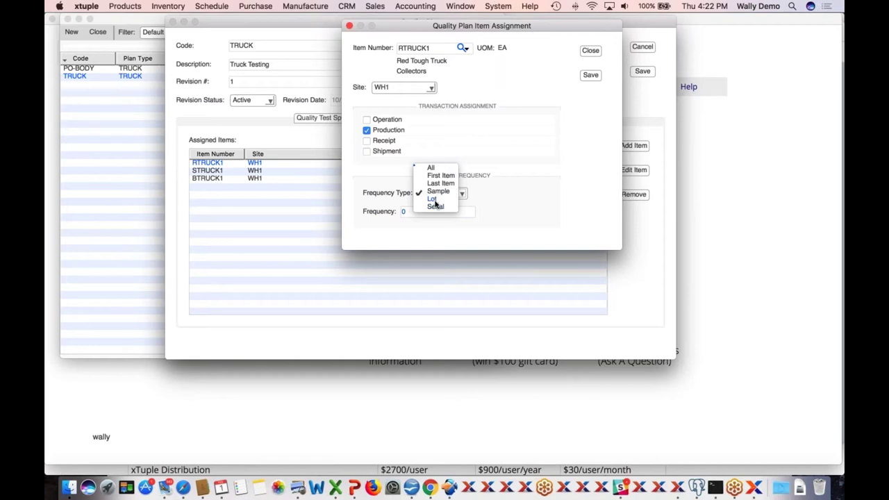
left_click(435, 202)
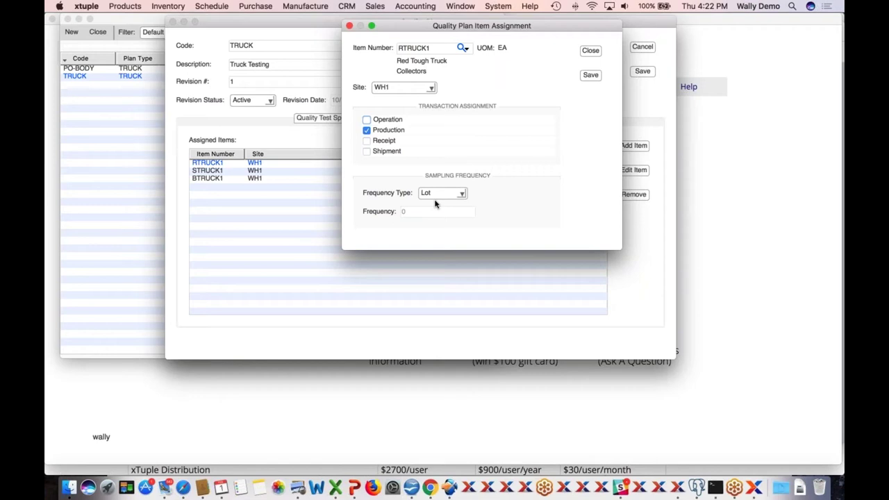
left_click(461, 197)
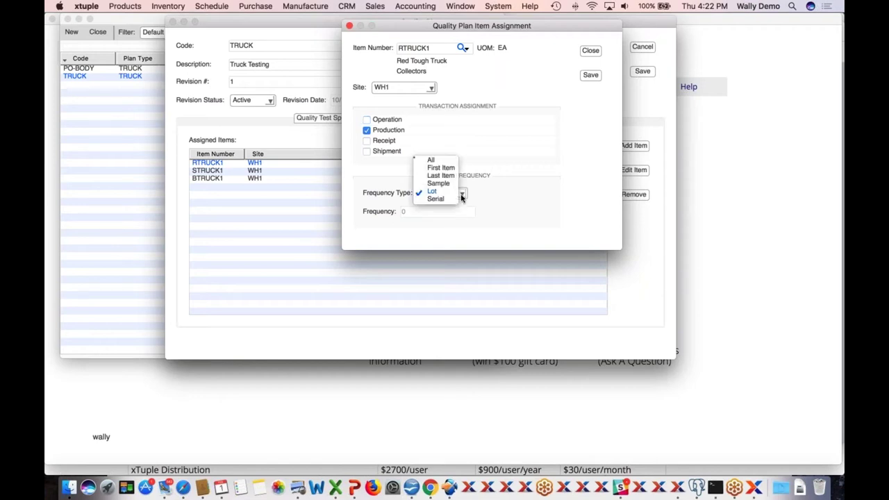
left_click(444, 198)
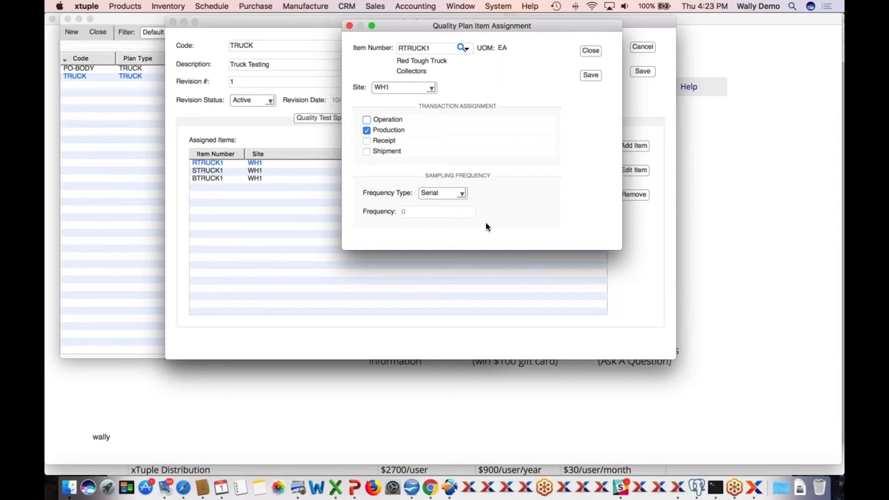
left_click(463, 199)
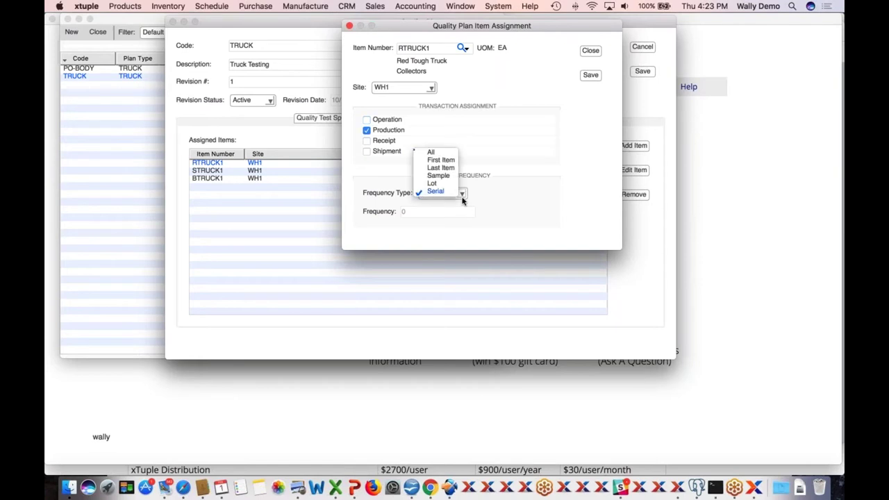
left_click(430, 153)
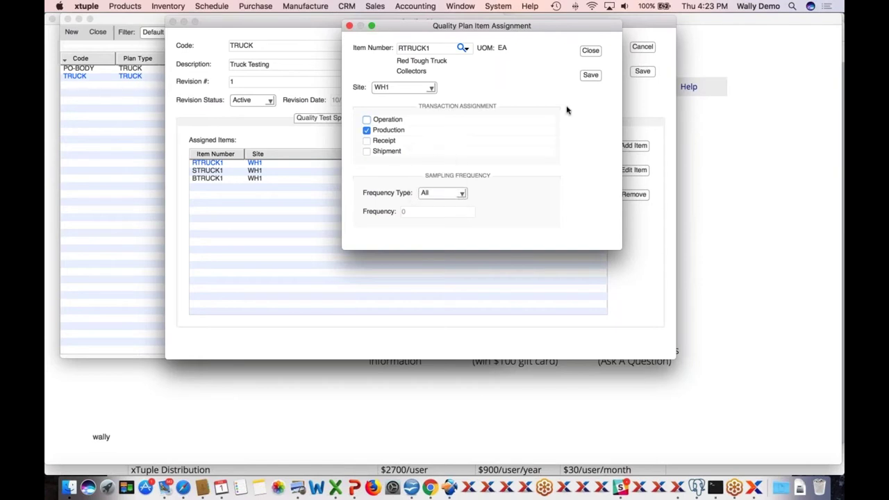
left_click(588, 52)
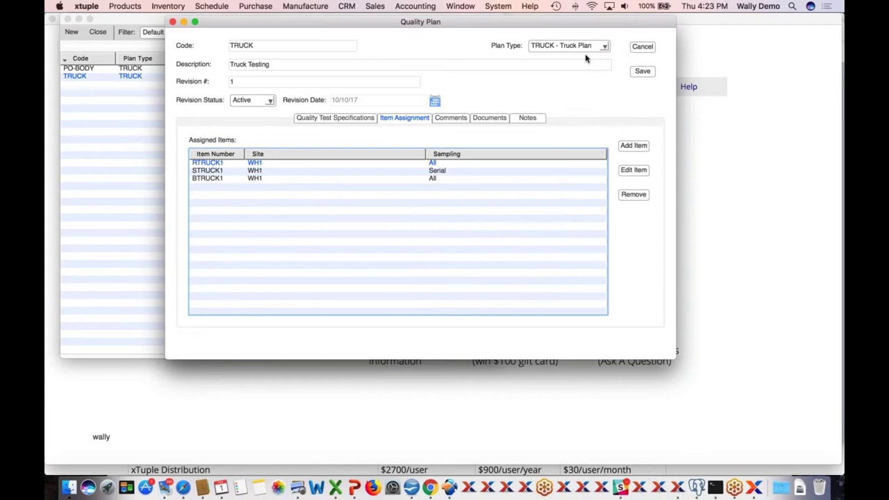
- Review the TRUCK plan's comments and attached documents, cancel out of the plan, and close the quality plans list
left_click(451, 120)
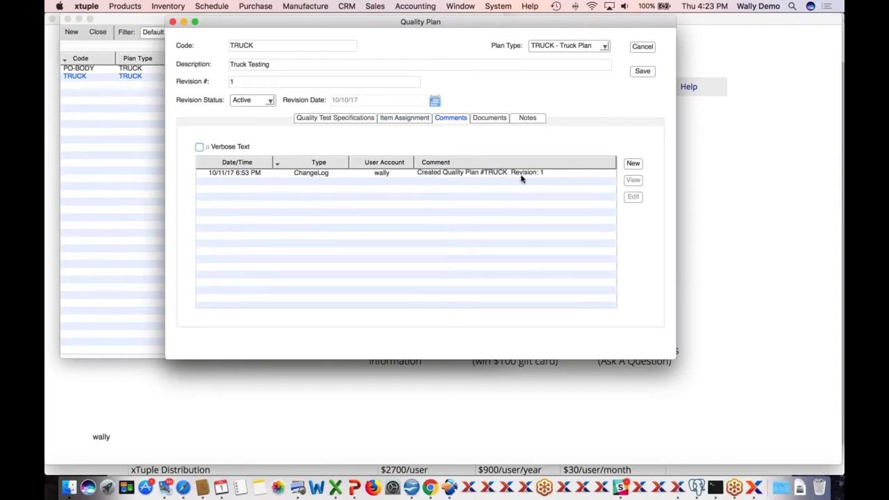
left_click(494, 119)
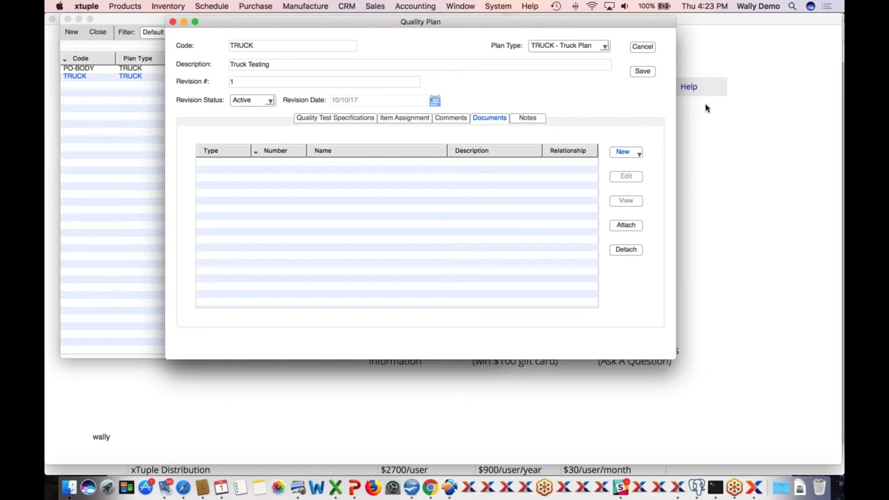
left_click(642, 49)
left_click(97, 31)
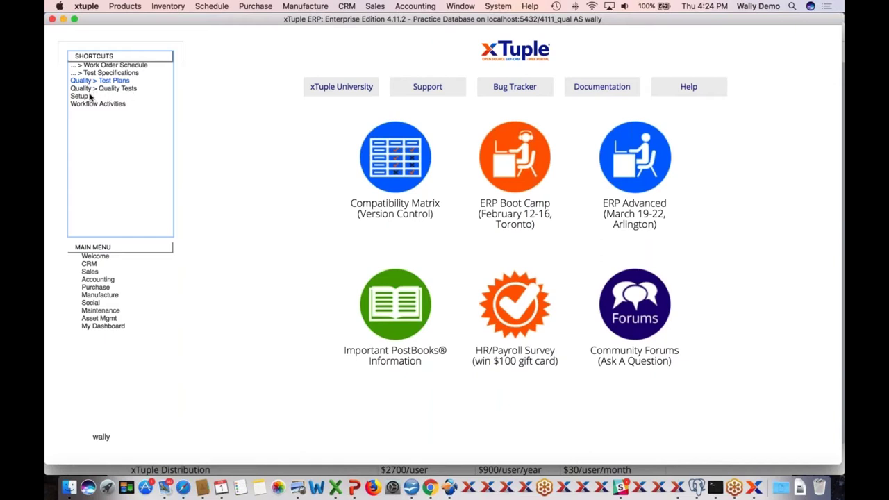
- Open the work order schedule and start a new work order for item RTRUCK1
left_click(122, 67)
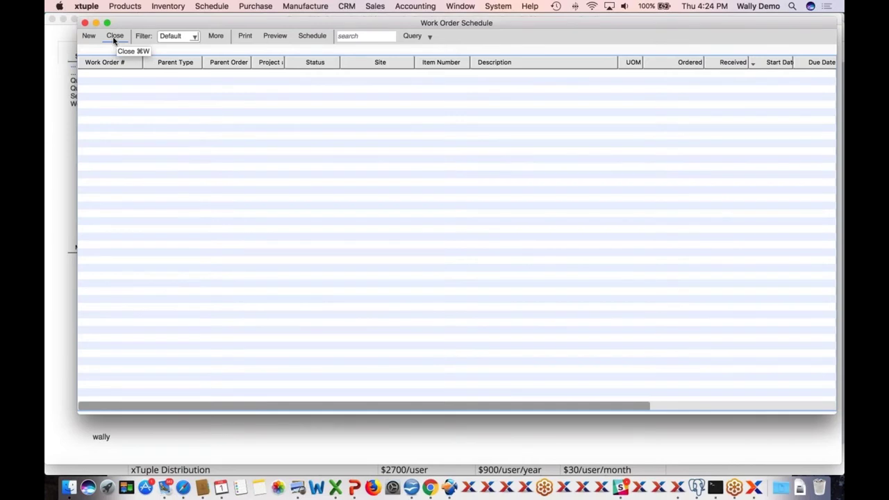
left_click(90, 37)
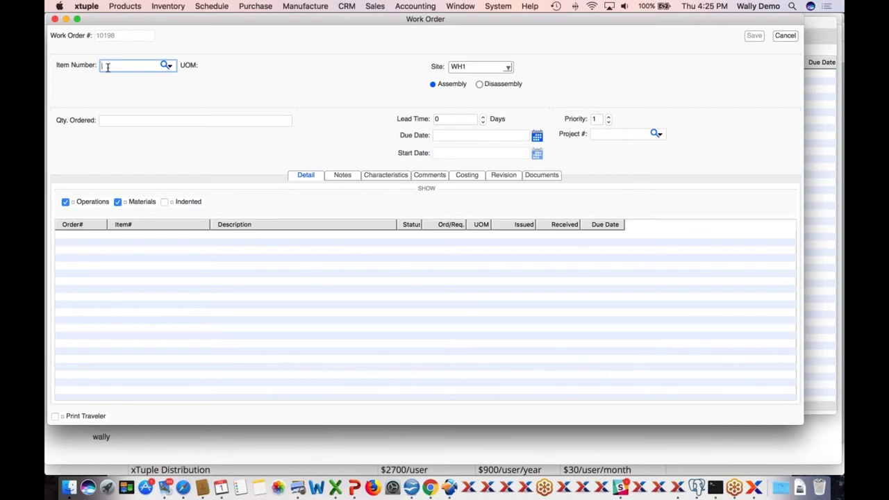
type("rt")
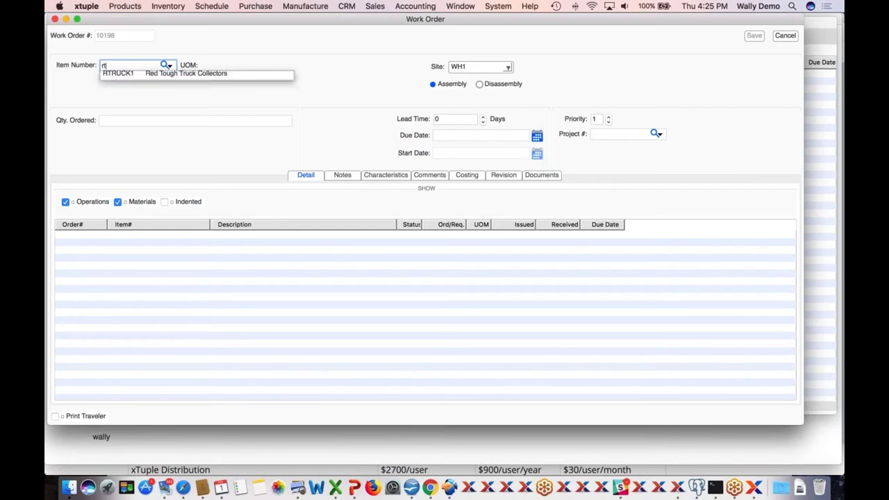
key("Tab")
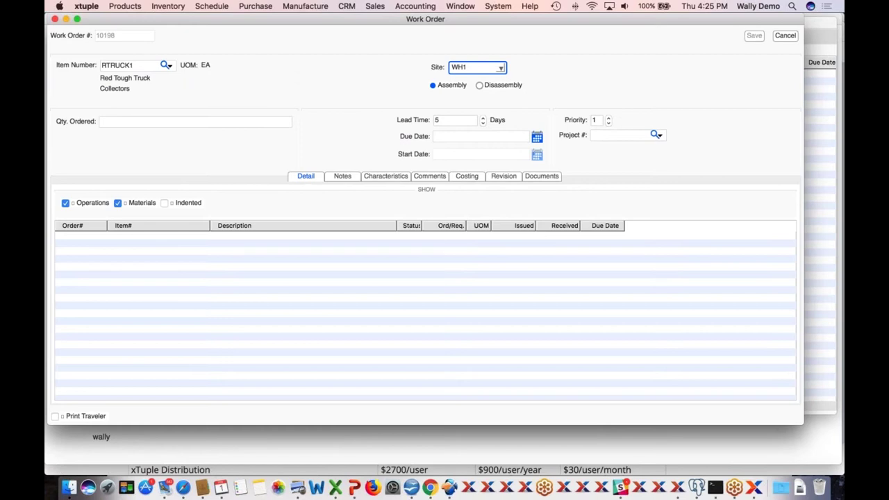
- Set the ordered quantity to 30 and the due date to seven days from today (+7), and save the work order
left_click(194, 121)
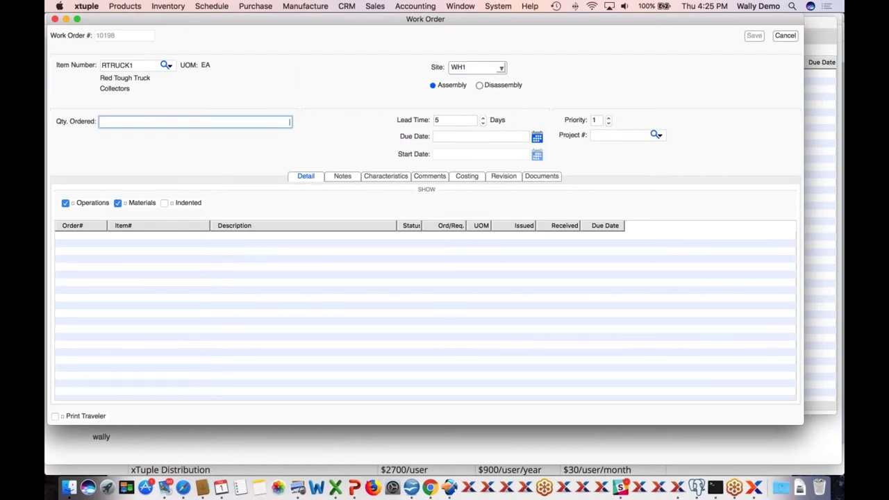
type("30")
key("Tab")
key("Tab")
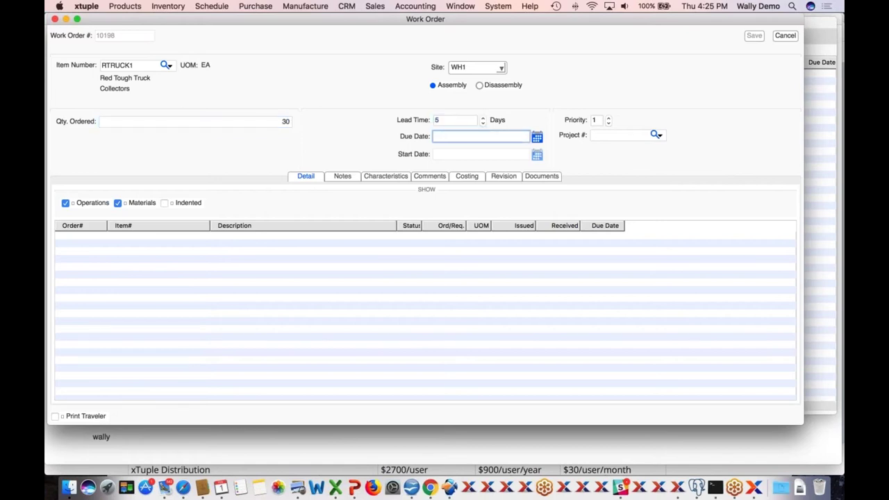
type("+7")
key("Tab")
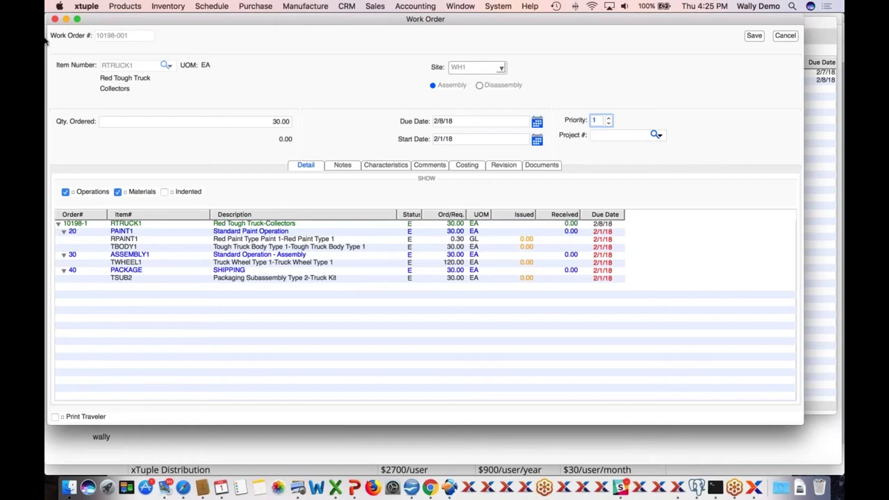
left_click(755, 38)
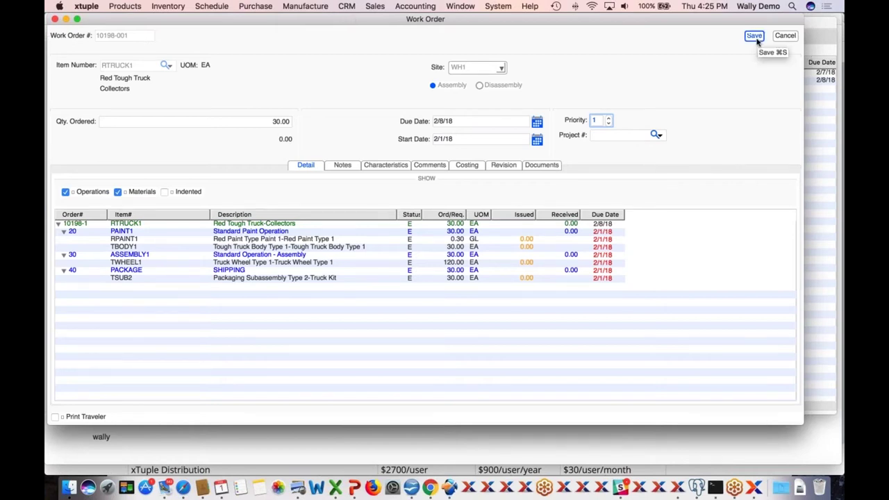
left_click(755, 38)
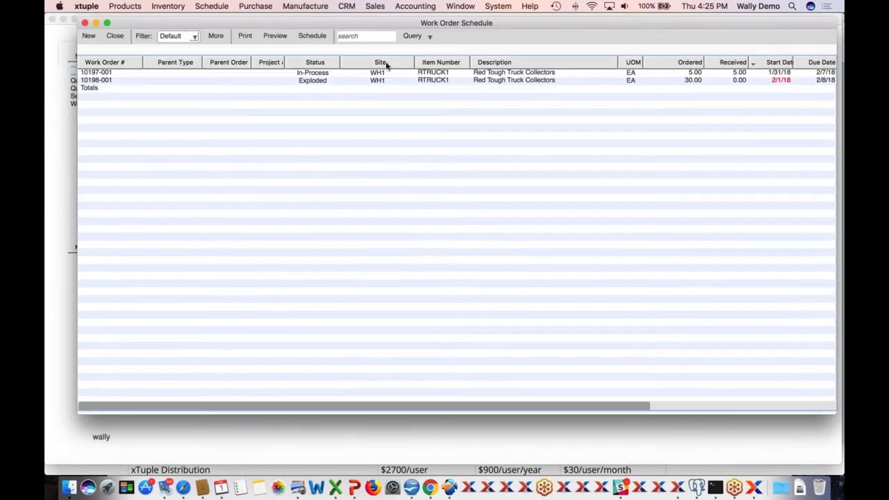
- Leave the work order schedule, open the quality tests list and query the tests with status Pass
left_click(312, 81)
mouse_move(288, 21)
left_mouse_down()
mouse_move(276, 48)
mouse_move(280, 34)
left_mouse_up()
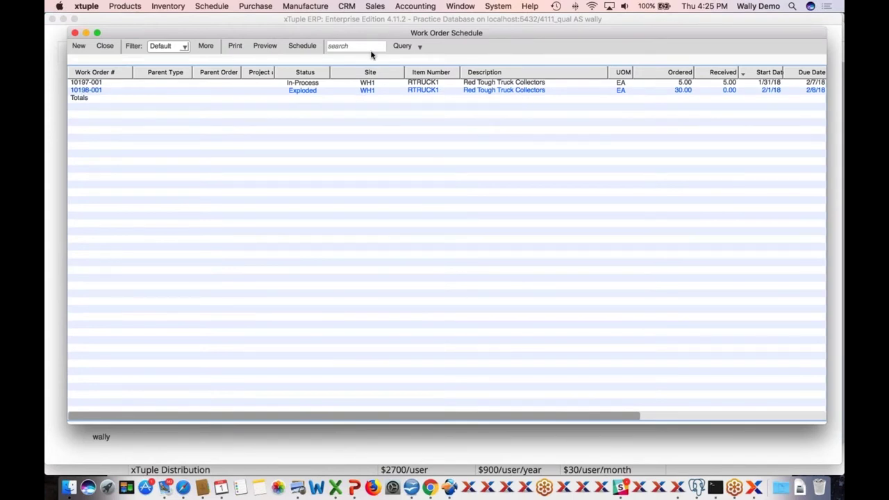
key("super+w")
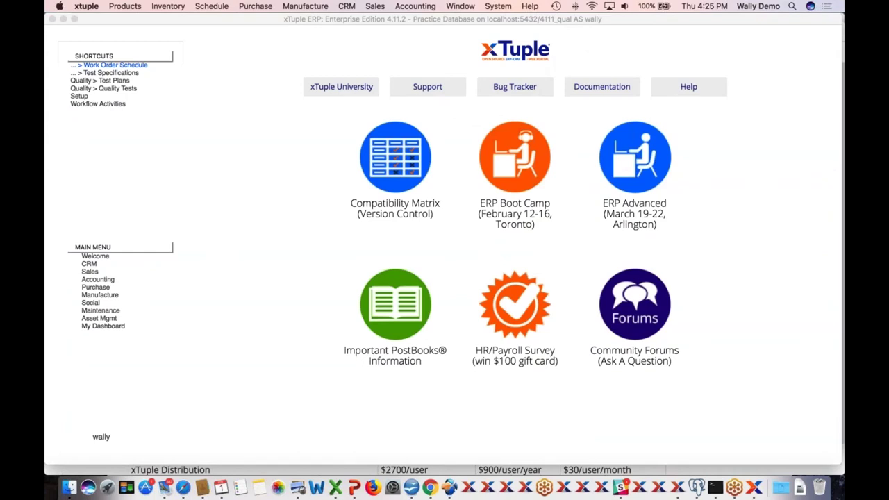
left_click(94, 89)
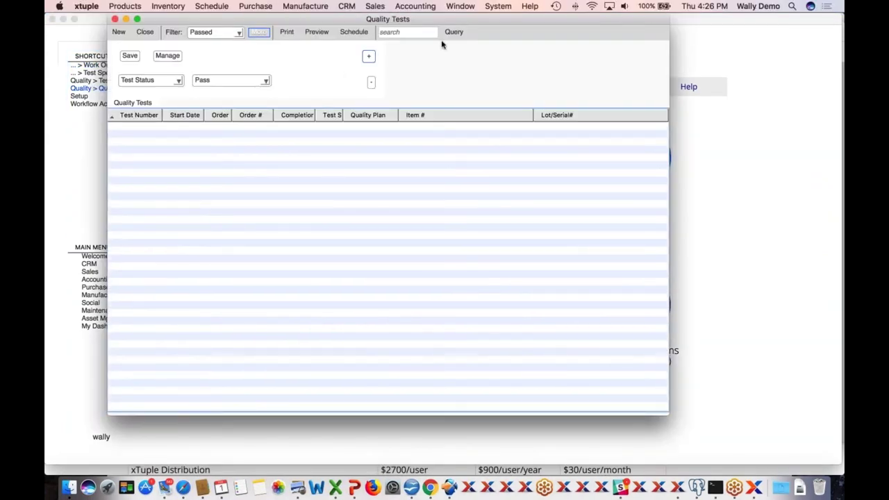
left_click(455, 33)
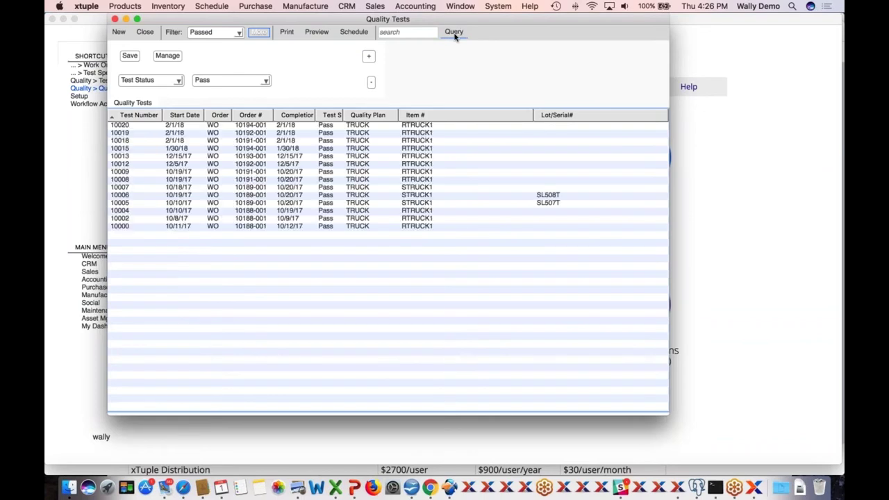
- Replace the Pass filter with Test Status Open, query the quality tests, and return to the work order schedule
left_click(370, 83)
left_click(454, 32)
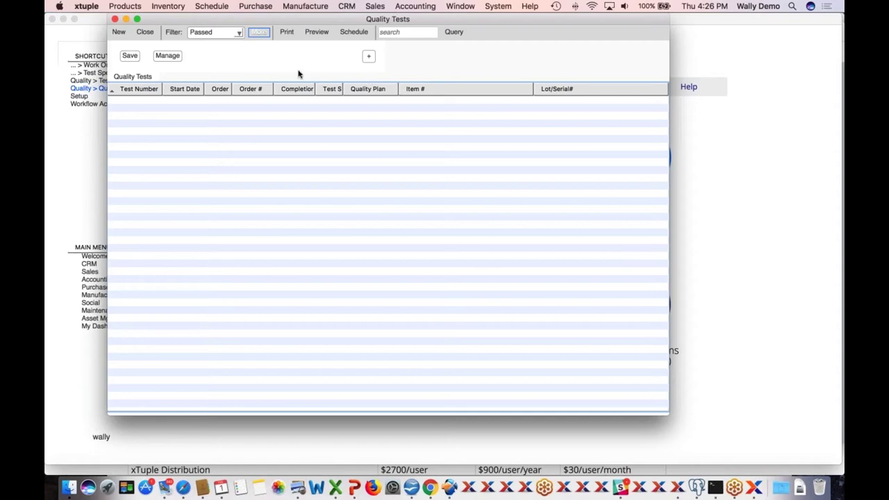
left_click(368, 57)
left_click(161, 85)
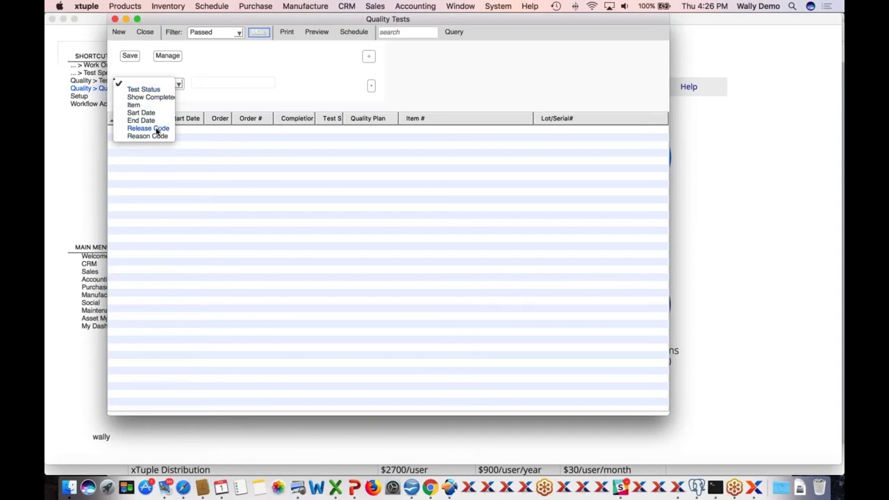
left_click(143, 89)
left_click(219, 84)
left_click(209, 93)
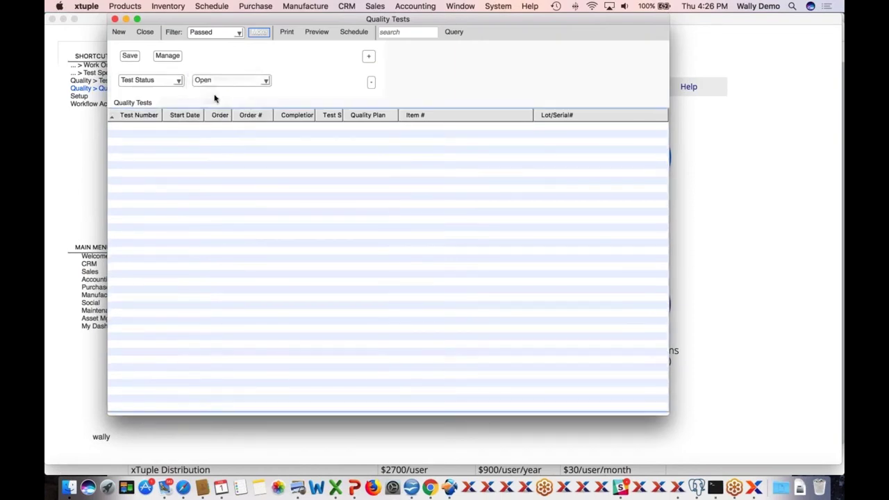
left_click(455, 32)
key("super+w")
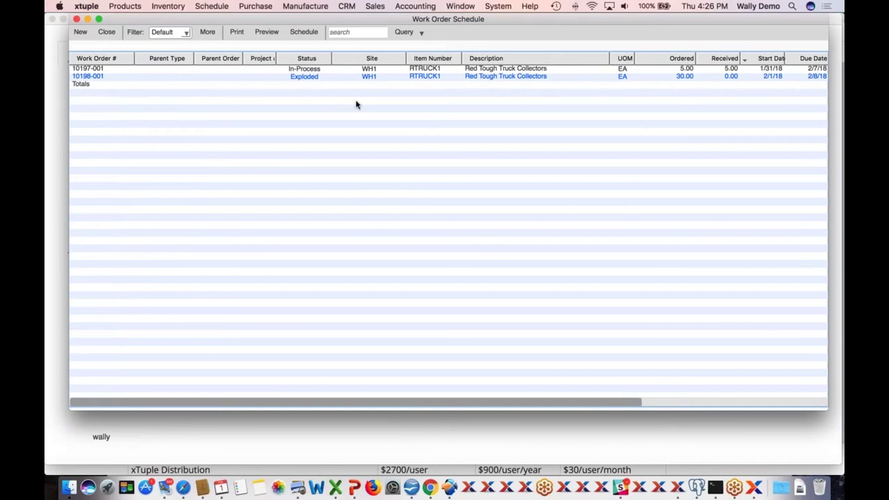
- Release the new RTRUCK1 work order with 30 ordered and open it for editing
right_click(310, 76)
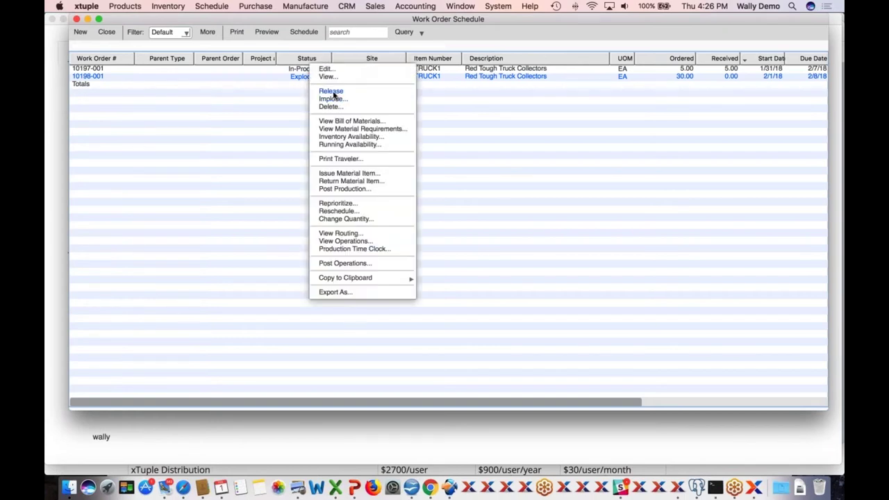
left_click(332, 93)
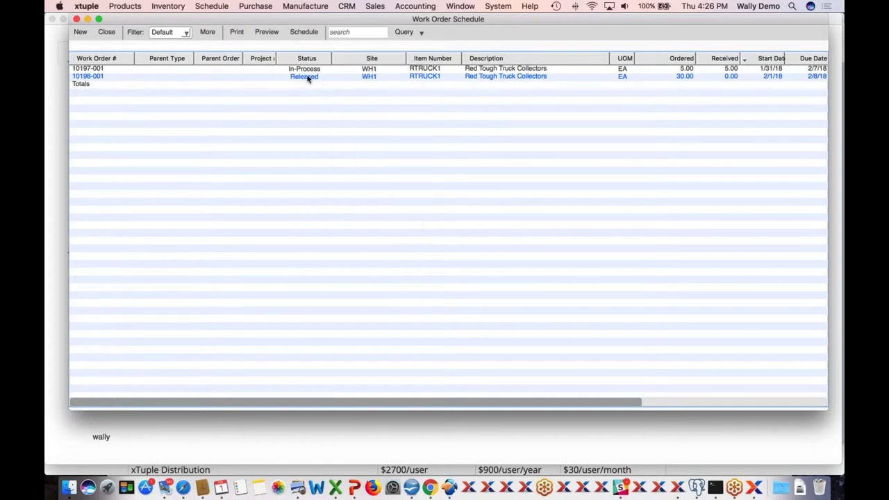
right_click(308, 78)
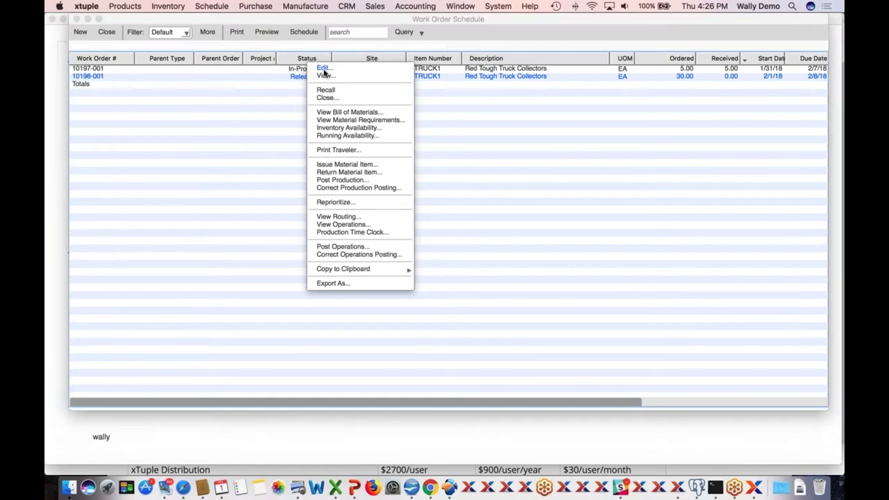
left_click(324, 69)
- Post production of 10 units on the RTRUCK1 work order, backflushing materials and operations
right_click(271, 222)
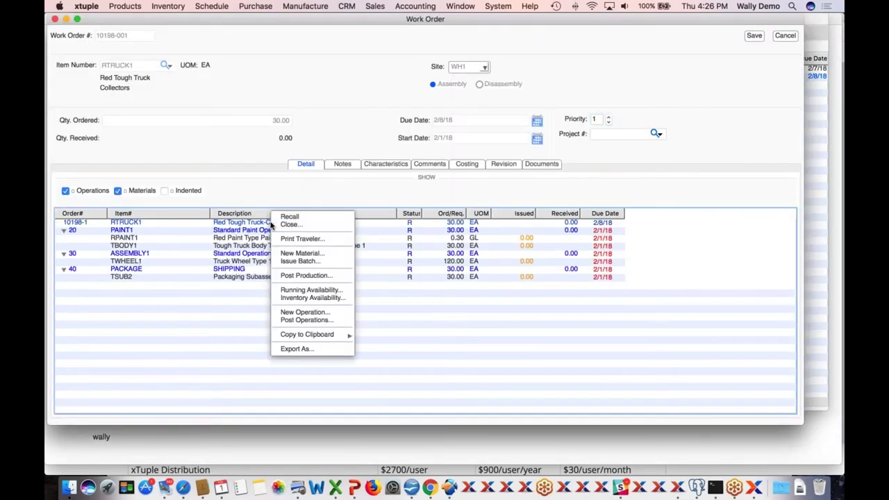
left_click(299, 277)
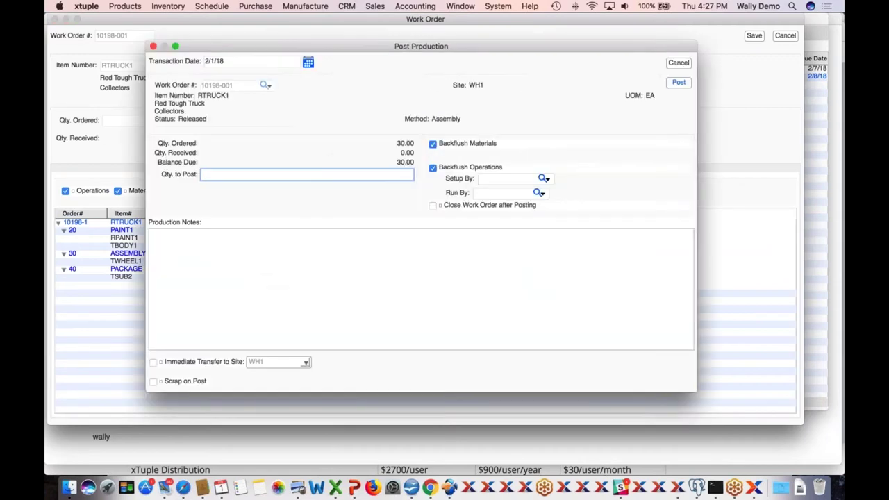
type("10")
key("Tab")
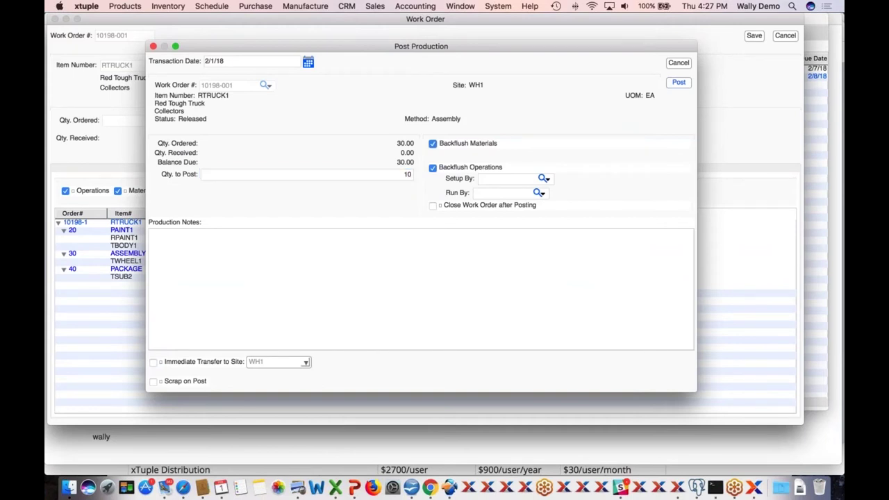
left_click(677, 84)
left_click(677, 84)
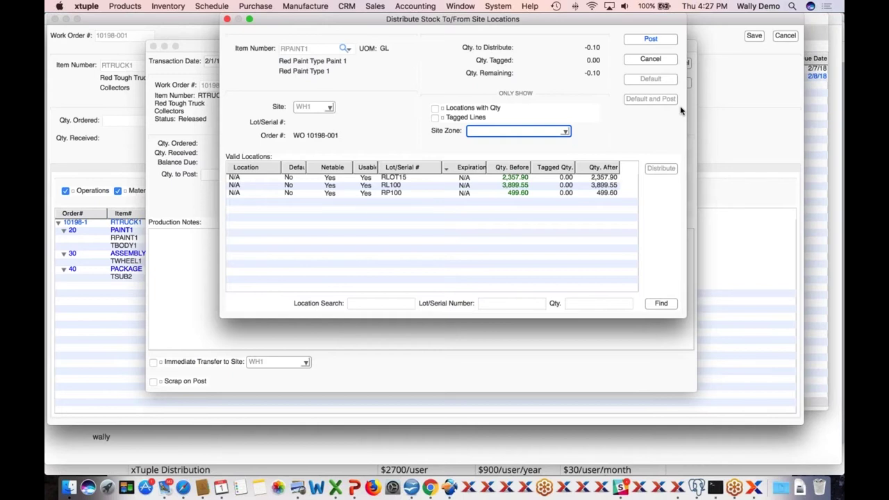
- Distribute the required RPAINT1 paint from lot RP100 and post the distribution
double_click(523, 194)
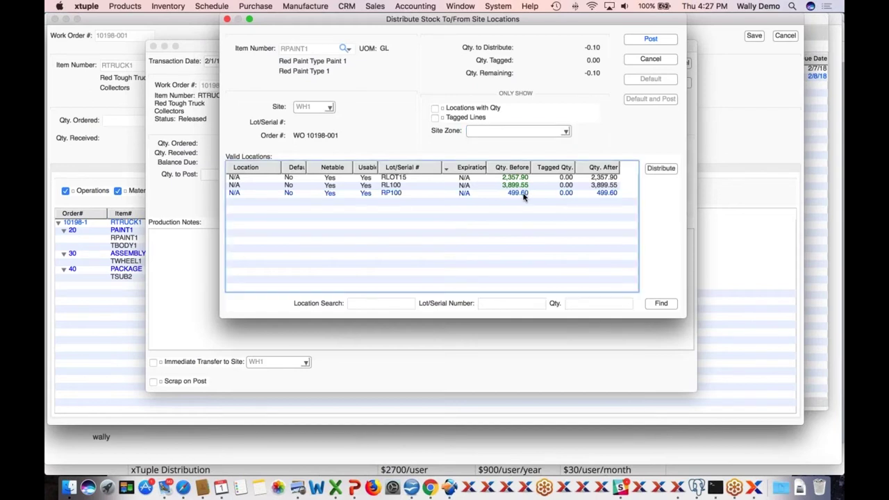
left_click(266, 55)
left_click(650, 39)
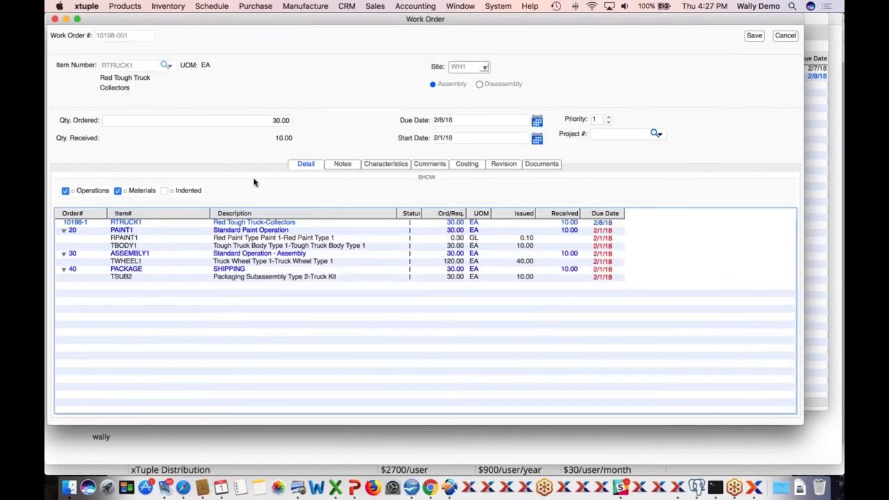
- Return from the work order to the quality tests list and query the open tests again
left_click(268, 122)
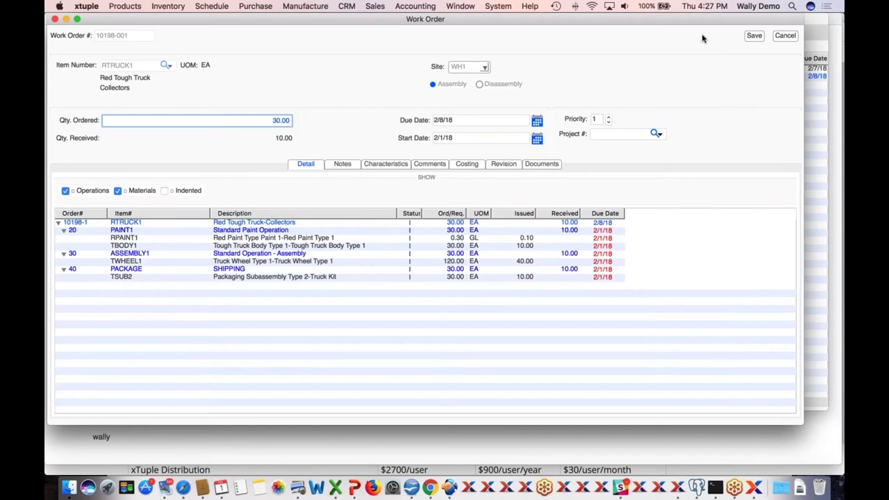
left_click(784, 35)
left_click_drag(798, 19, 470, 18)
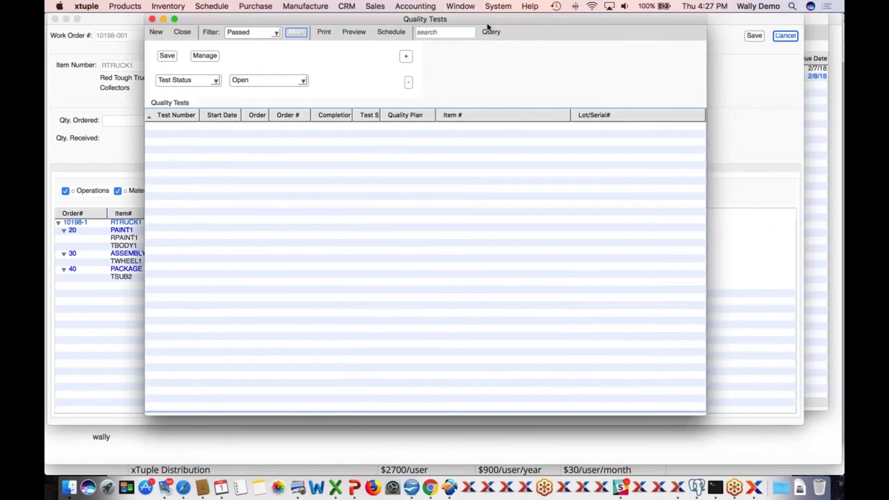
left_click(496, 32)
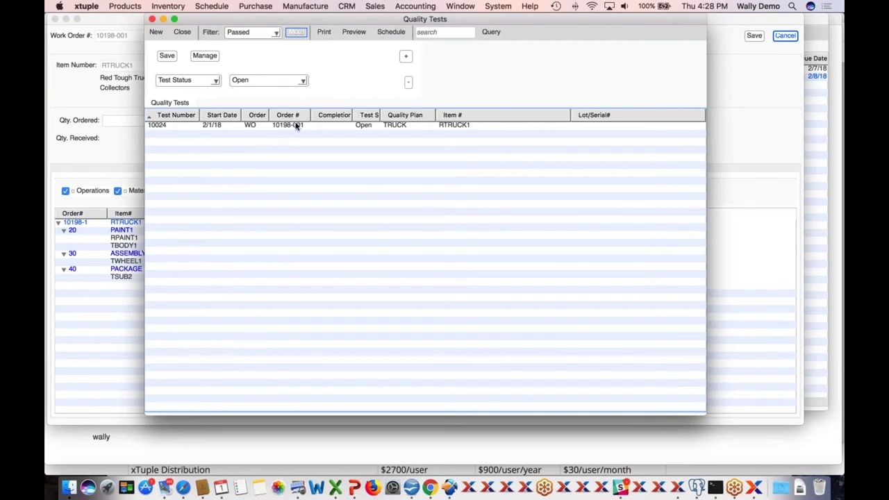
- View the open RTRUCK1 quality test, cancel out of it, and preview the test's printout without printing
double_click(455, 125)
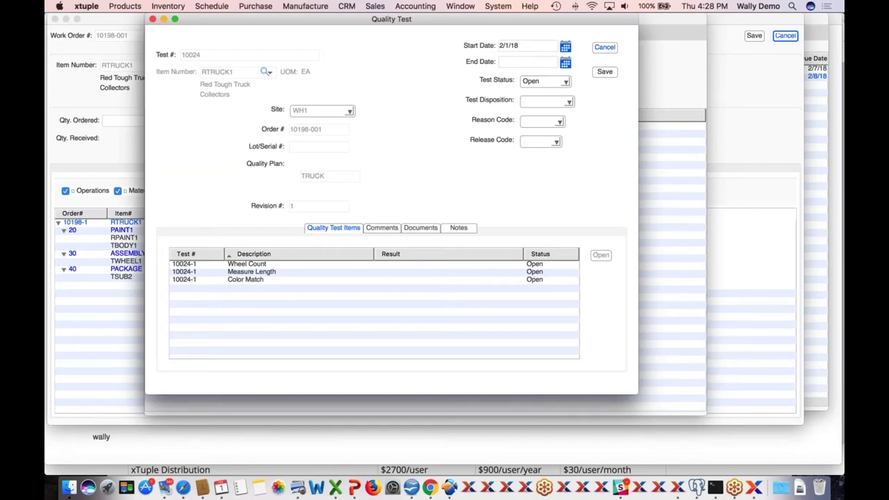
left_click(604, 46)
right_click(370, 127)
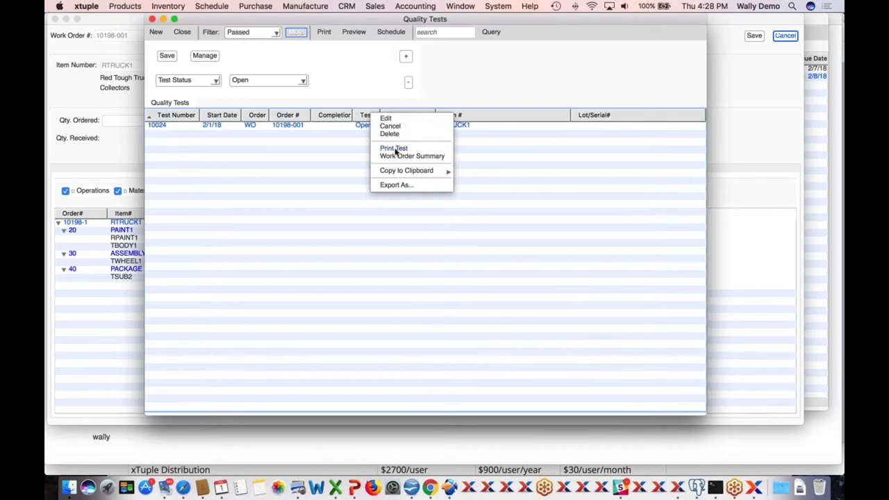
left_click(394, 148)
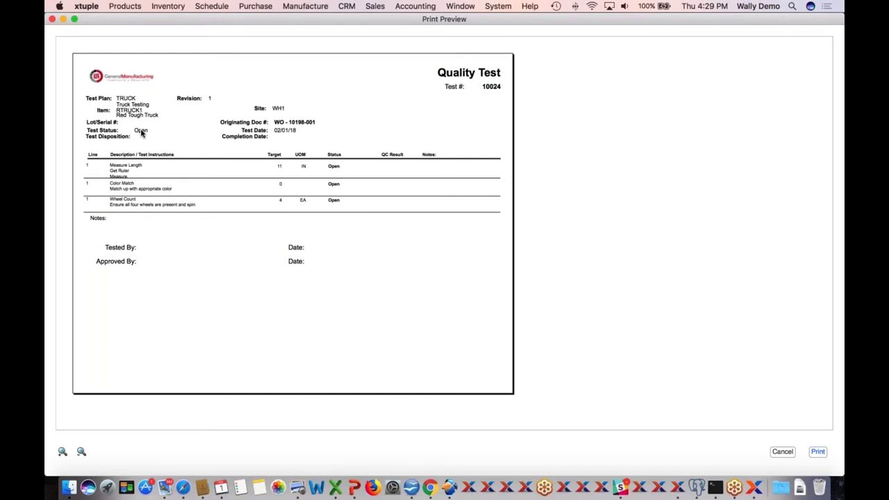
left_click(783, 452)
left_click(782, 452)
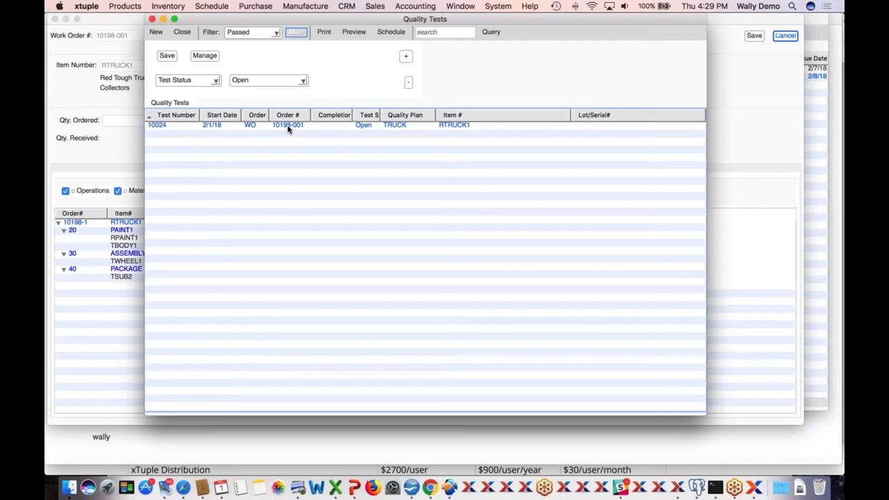
right_click(288, 127)
left_click(305, 171)
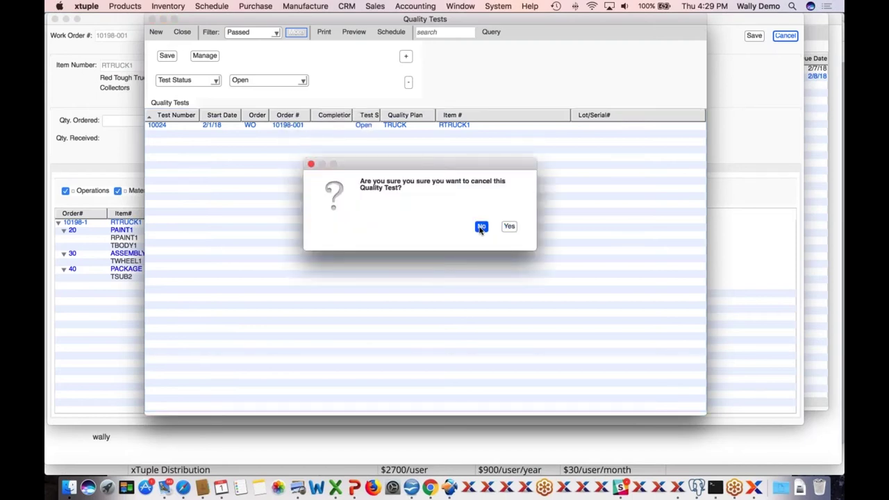
left_click(480, 228)
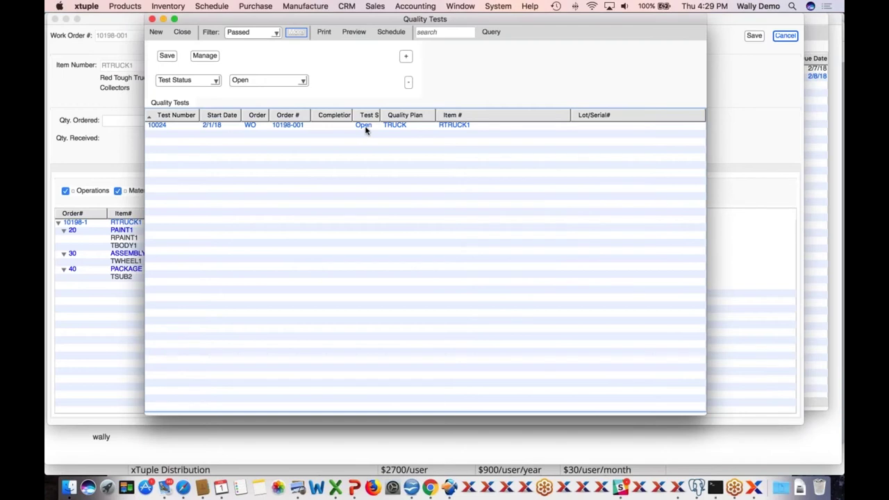
- Open the RTRUCK1 quality test for editing and open its Wheel Count test item
right_click(367, 124)
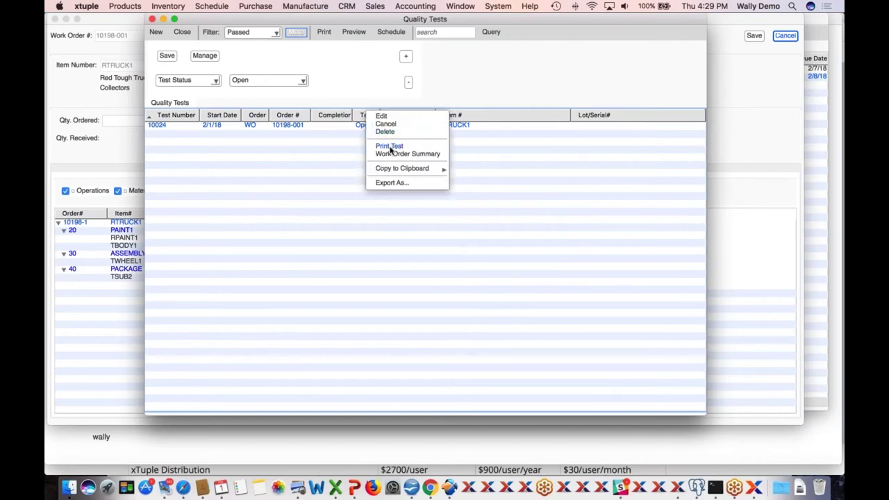
left_click(382, 117)
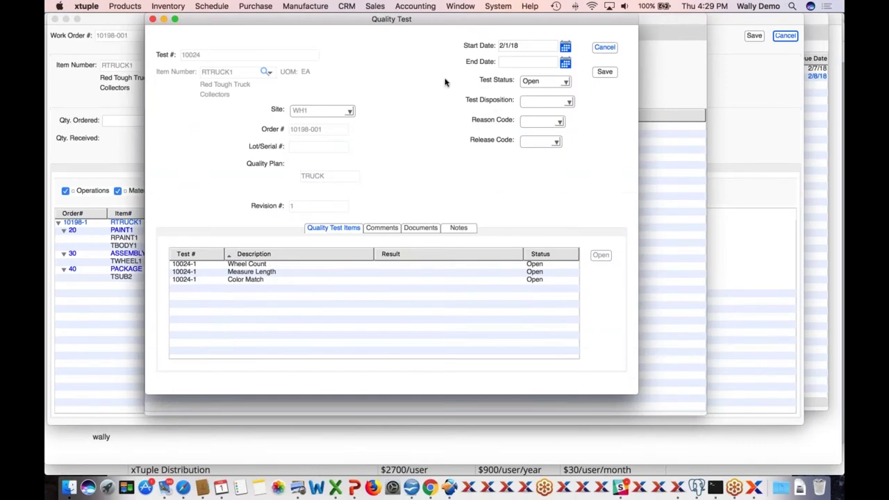
left_click(249, 270)
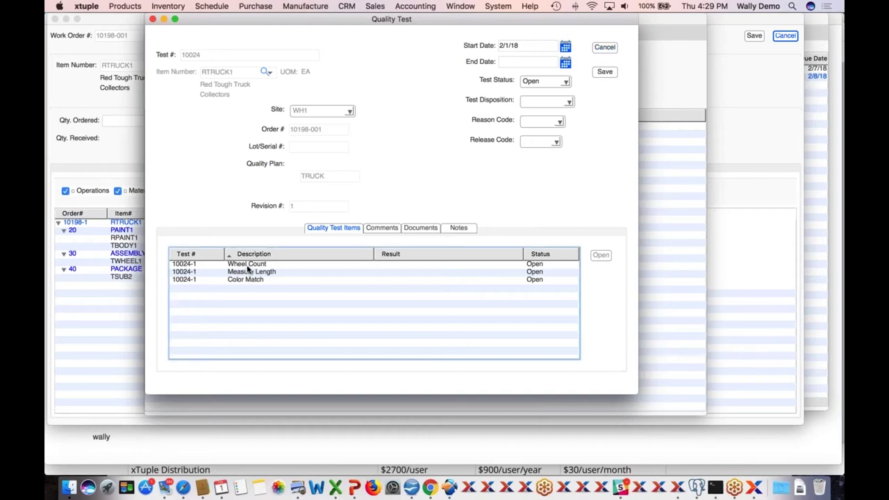
left_click(248, 266)
left_click(248, 272)
left_click(245, 280)
left_click(248, 266)
double_click(248, 267)
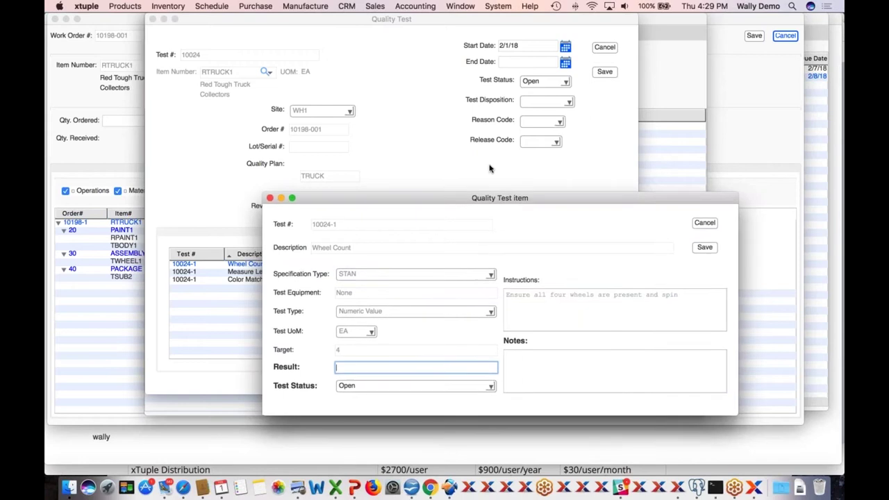
- Enter a Wheel Count result of 4 with the note "Wheel work terrific!" and save the test item
left_click_drag(524, 201, 475, 154)
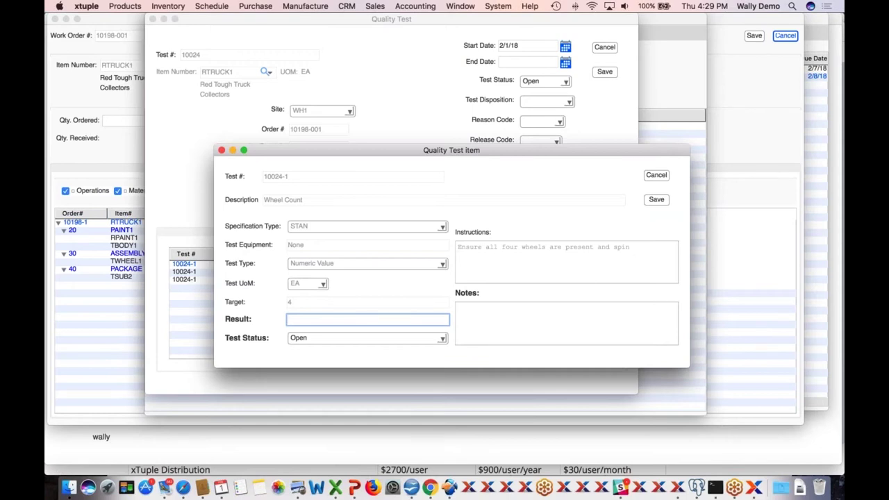
type("4")
key("Tab")
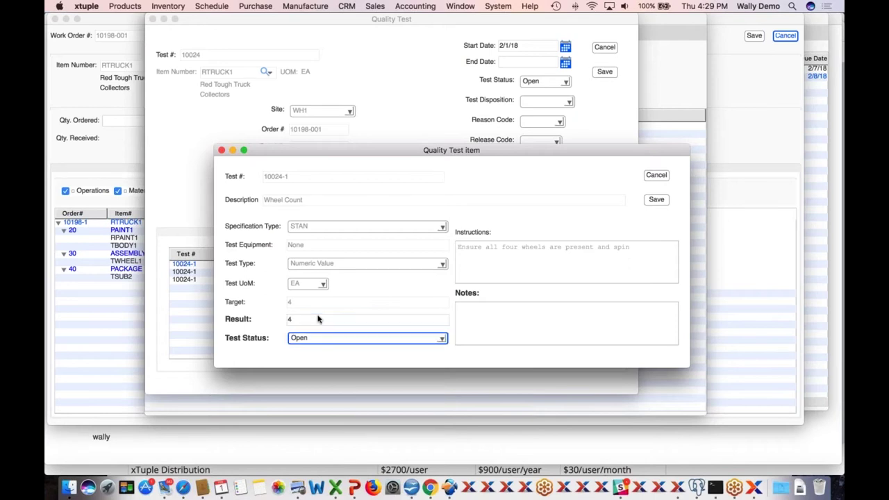
left_click(515, 320)
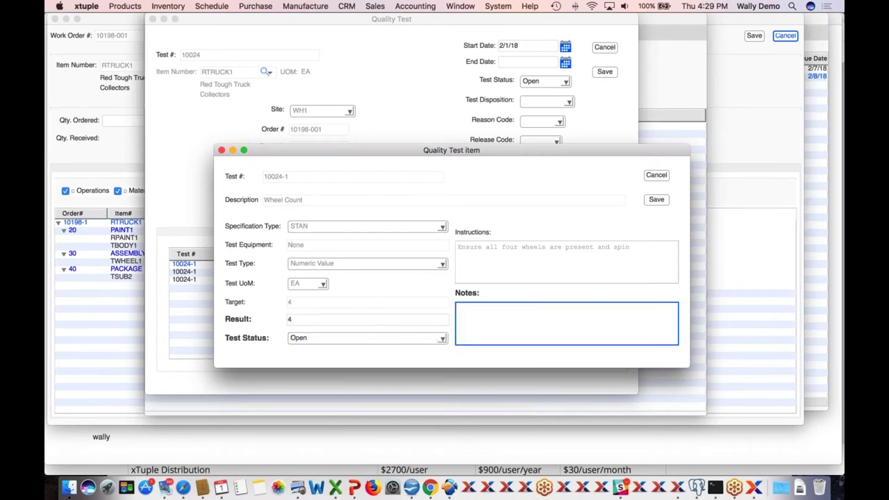
type("Wee")
key("BackSpace")
key("BackSpace")
type("heel work terrific!")
left_click(655, 201)
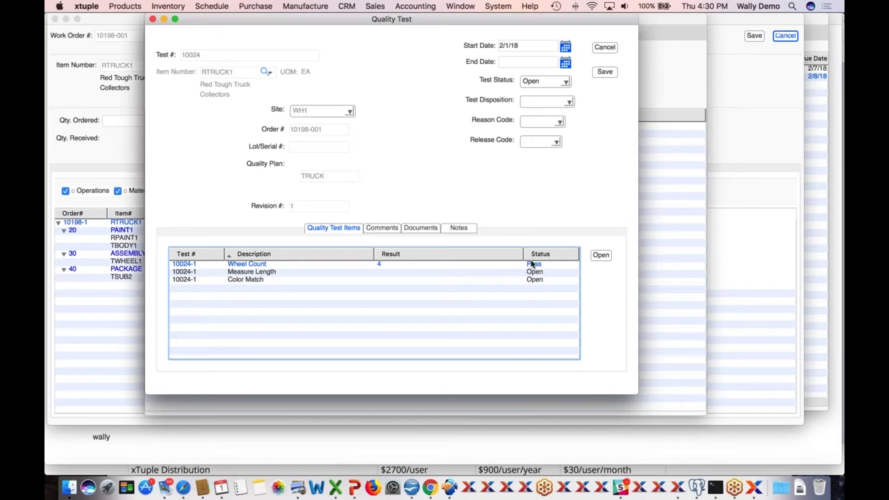
- Enter a result of 13.3 for the Measure Length test item and save it
double_click(258, 275)
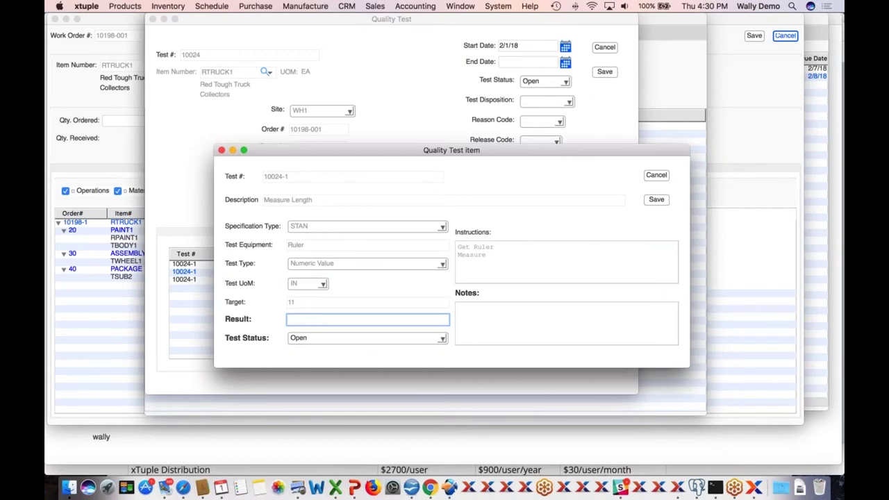
type("13.3")
key("Tab")
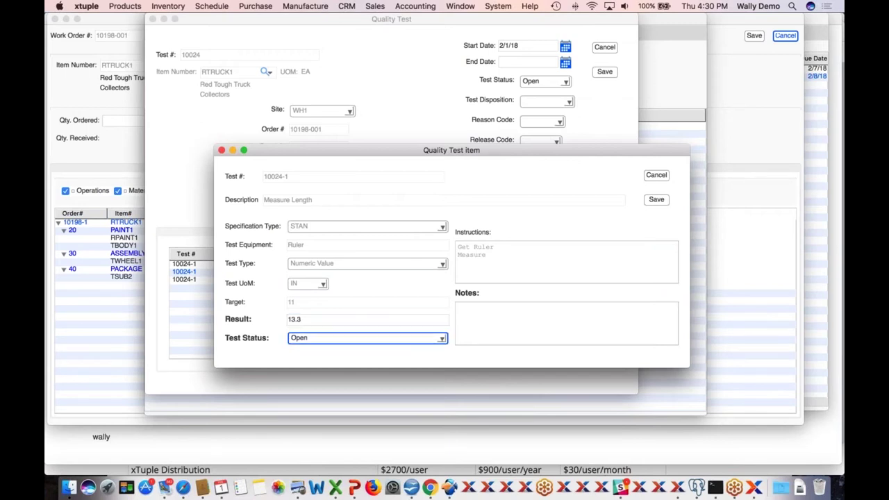
left_click(656, 199)
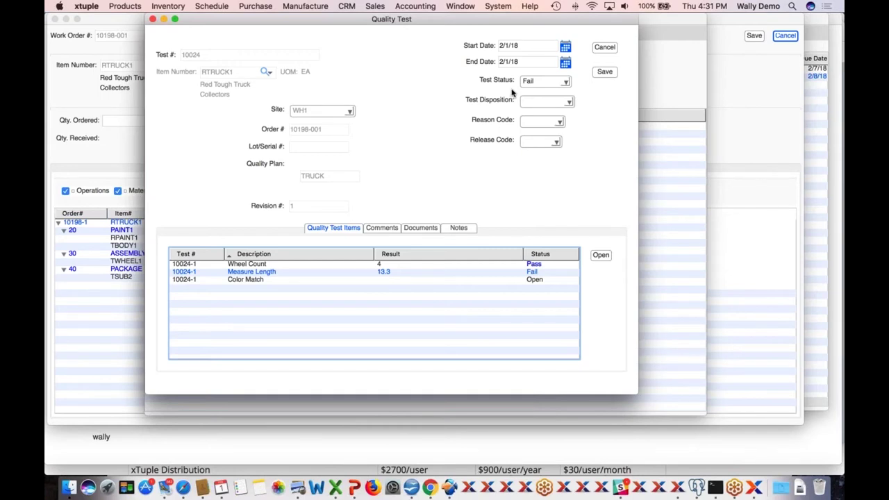
- Record the Color Match item with result "Great coloring", status Pass and the note "nice color job", and save it
left_click(243, 280)
double_click(248, 281)
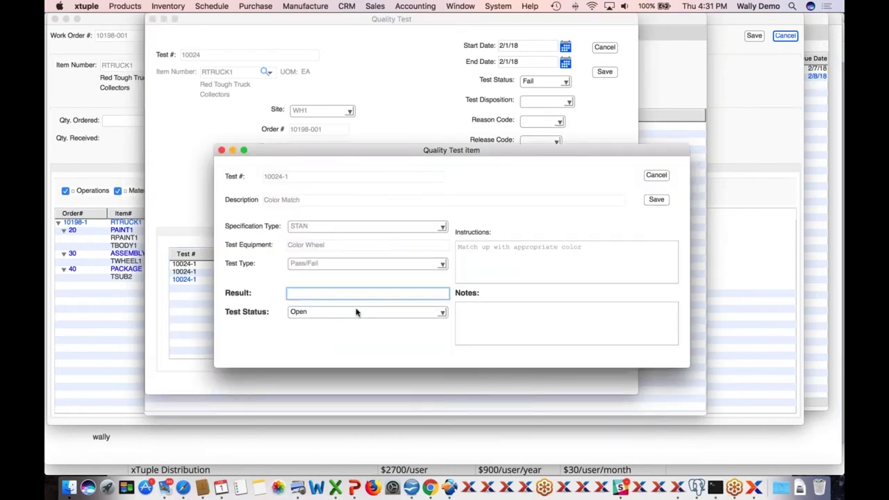
type("Great co")
type("loring")
left_click(352, 318)
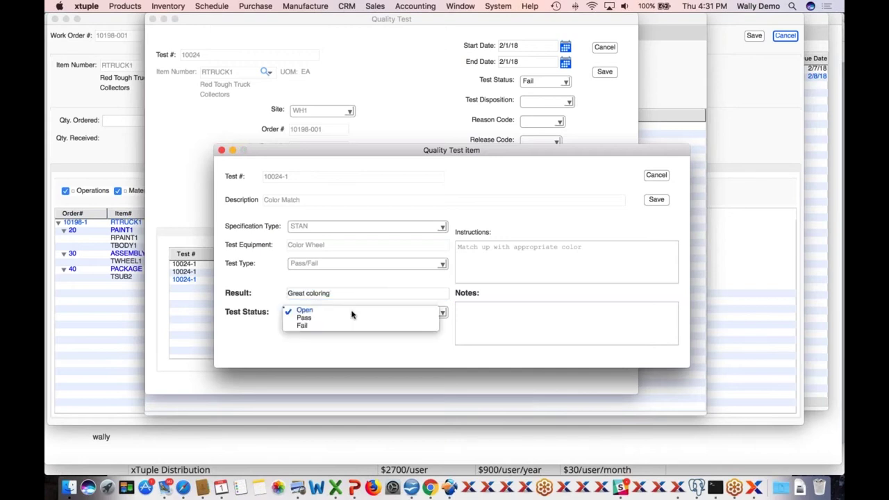
left_click(303, 319)
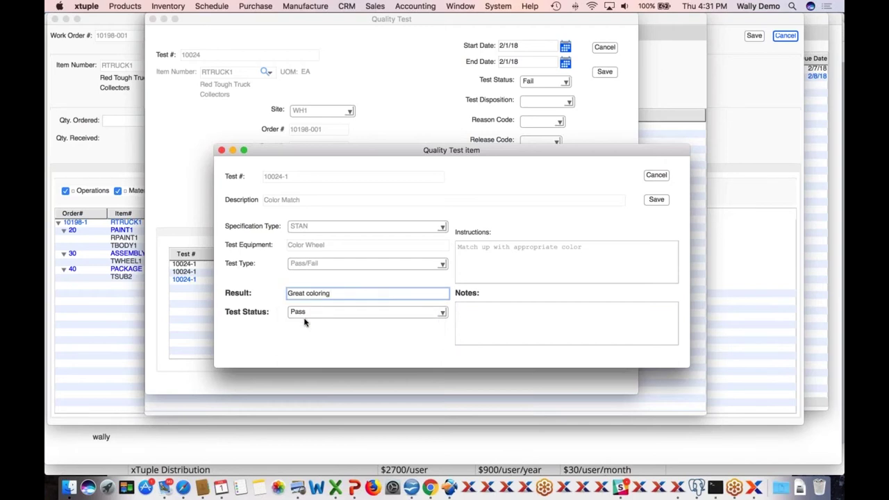
left_click(471, 322)
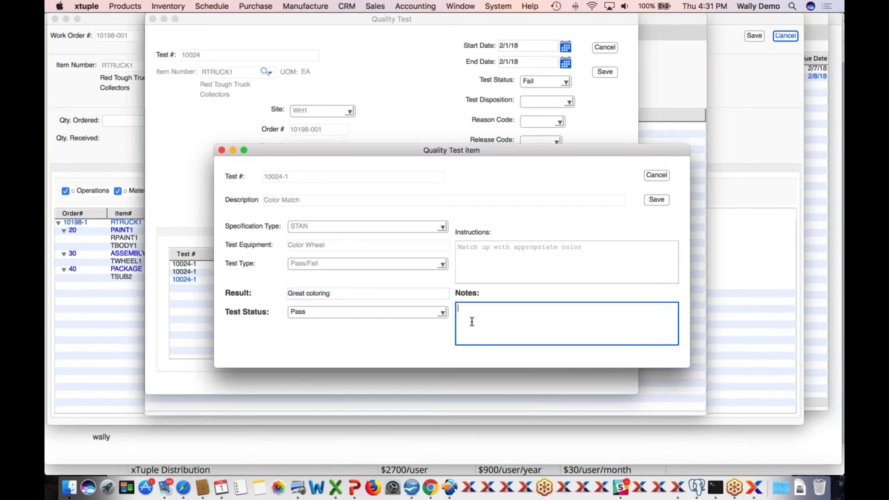
type("nice w")
key("BackSpace")
type("color job")
left_click(656, 200)
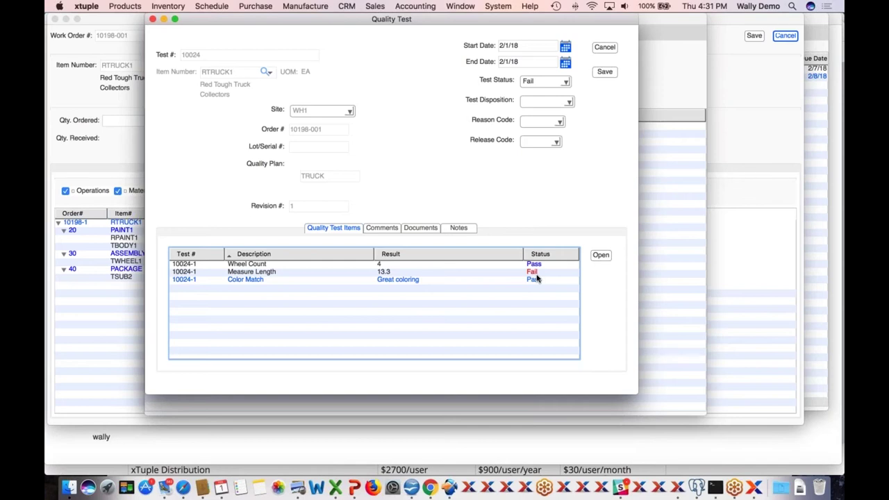
- Save the RTRUCK1 quality test and query the quality tests list for tests with status Fail
left_click(605, 72)
left_click(605, 72)
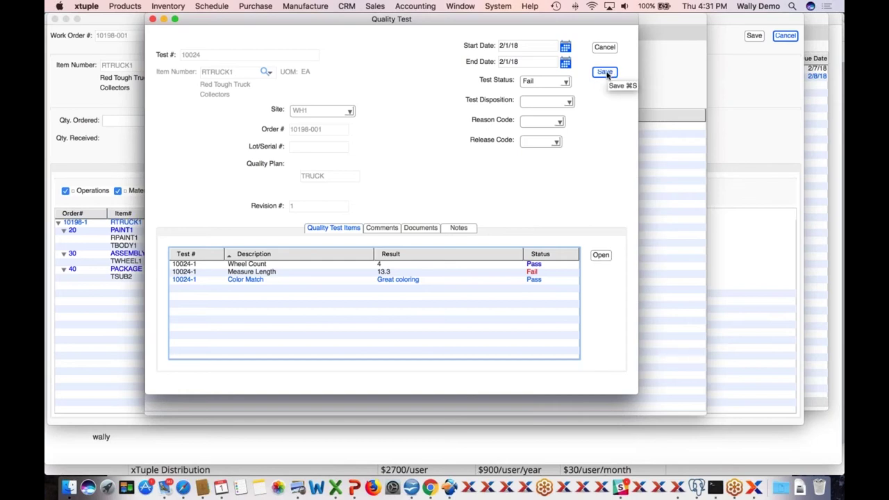
left_click(605, 74)
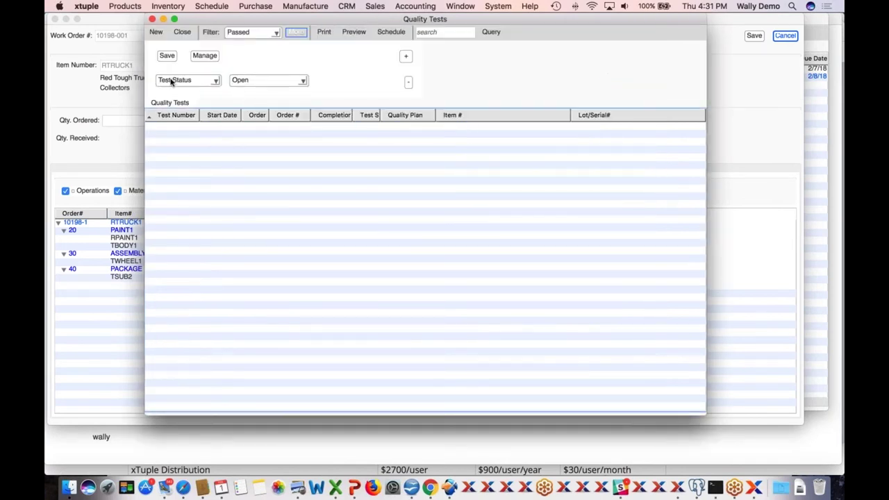
left_click(251, 80)
left_click(248, 87)
left_click(493, 33)
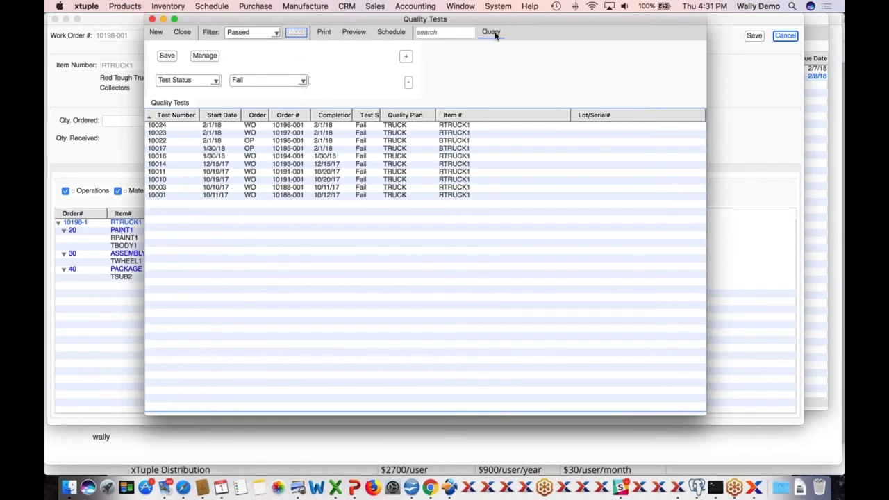
- Preview the Non-Conformance Certificate for quality test 10024 without printing it, and close the quality tests list
right_click(297, 127)
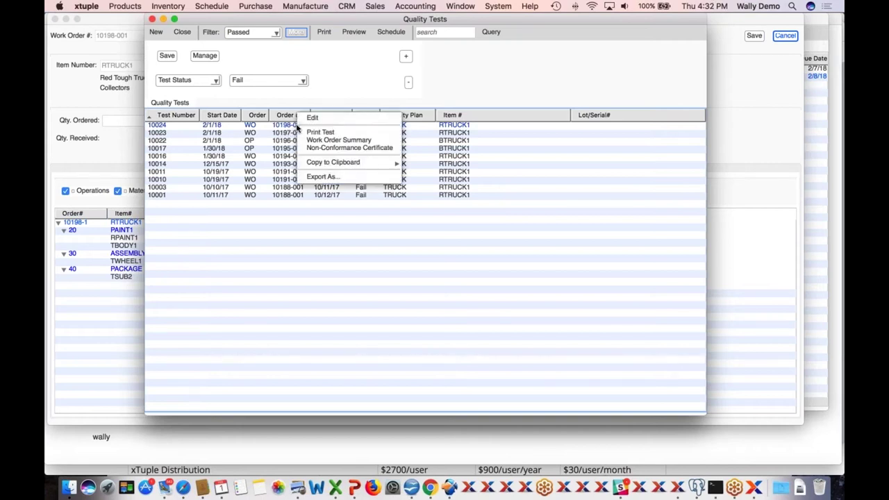
left_click(342, 148)
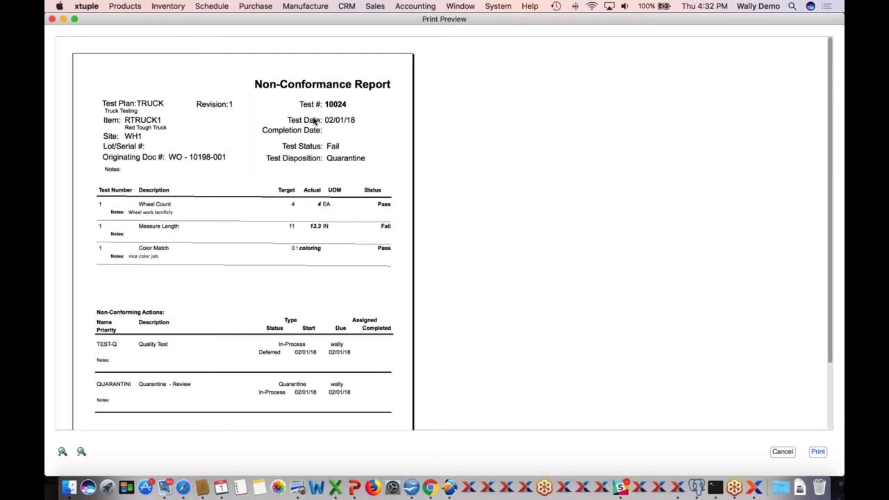
scroll(252, 179, "down", 3)
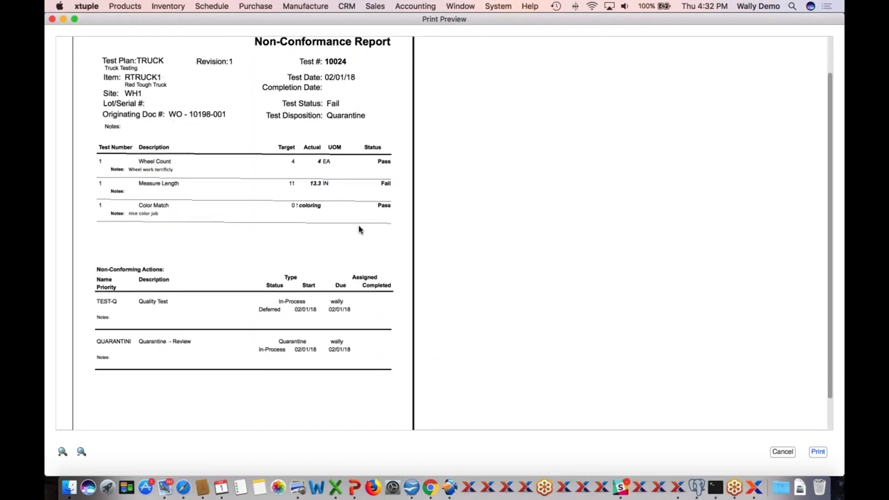
scroll(359, 210, "down", 3)
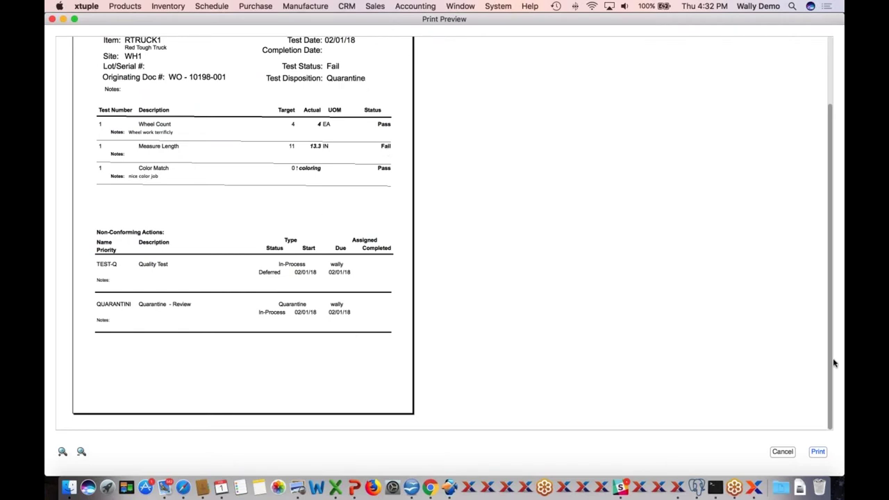
left_click(783, 452)
left_click(781, 452)
left_click(181, 33)
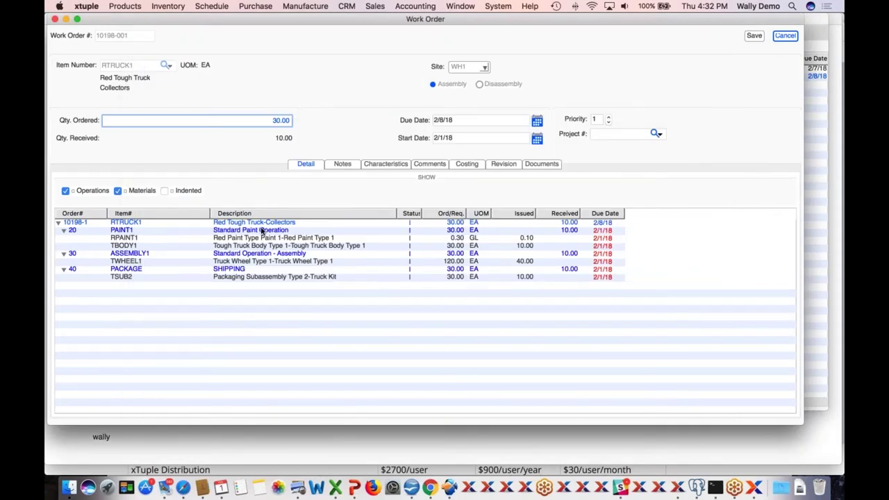
- Start posting production for the RTRUCK1 line of the work order with a quantity to post of 20
left_click_drag(449, 20, 446, 20)
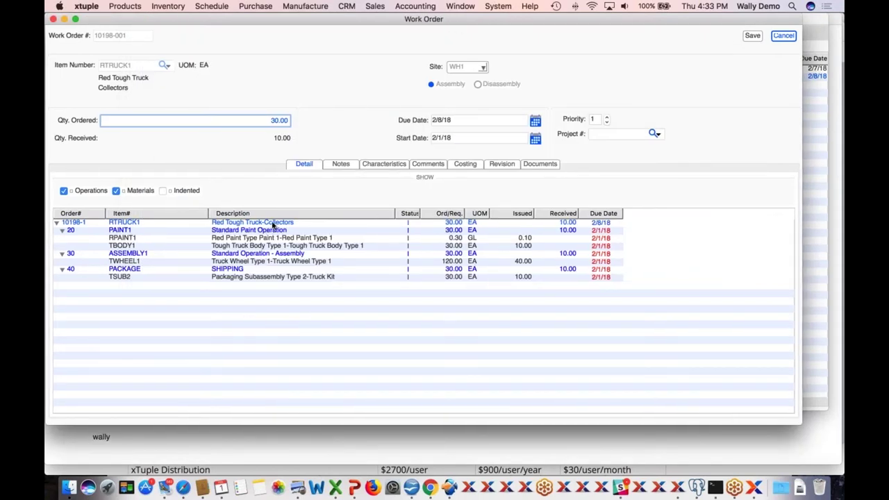
right_click(273, 224)
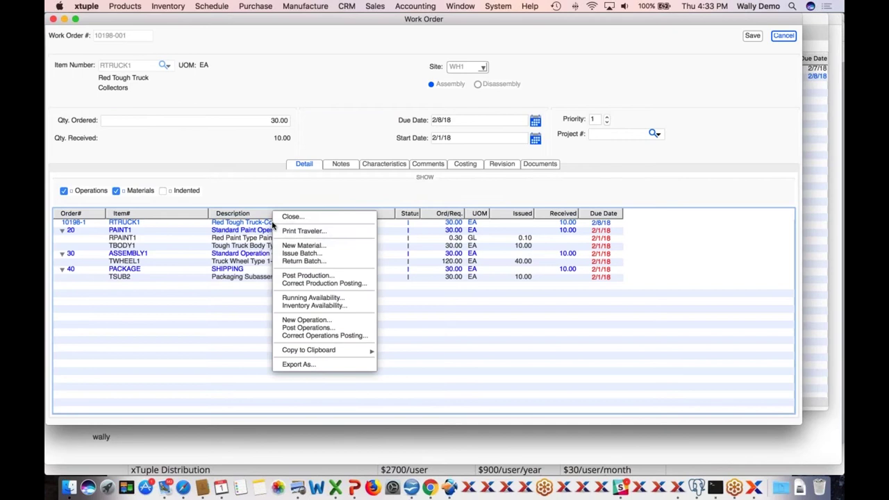
left_click(303, 277)
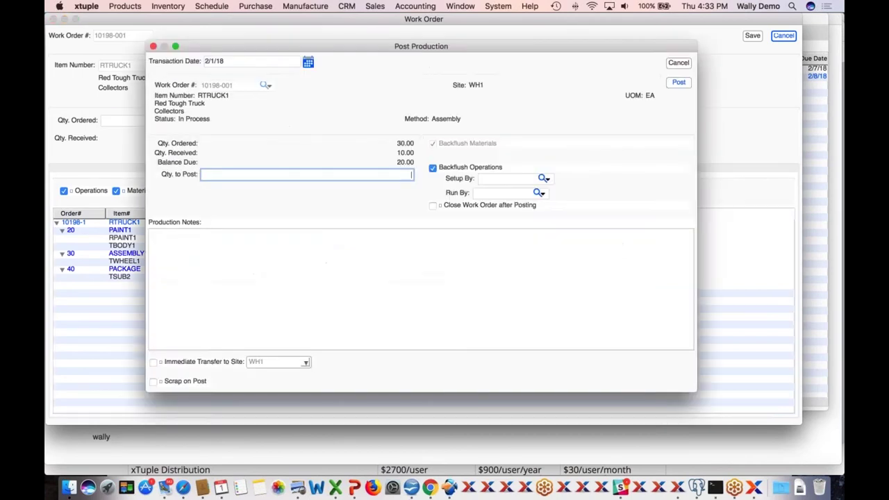
type("20")
left_click(440, 264)
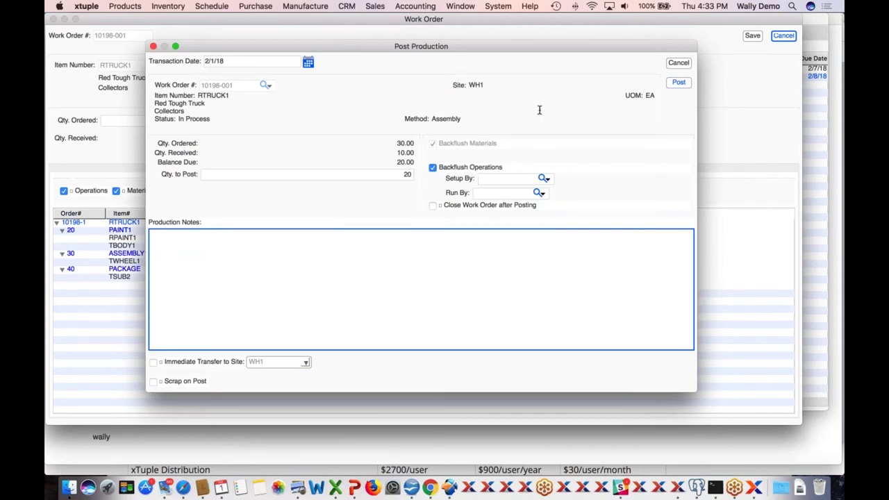
left_click(680, 83)
- Turn on immediate transfer with QUARANTINE as the destination site, and switch the transfer off again
left_click(152, 361)
left_click(305, 363)
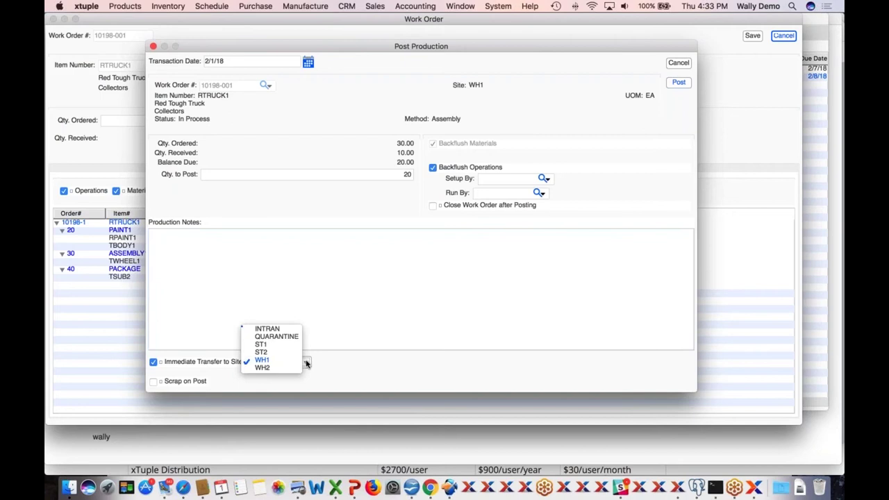
left_click(292, 337)
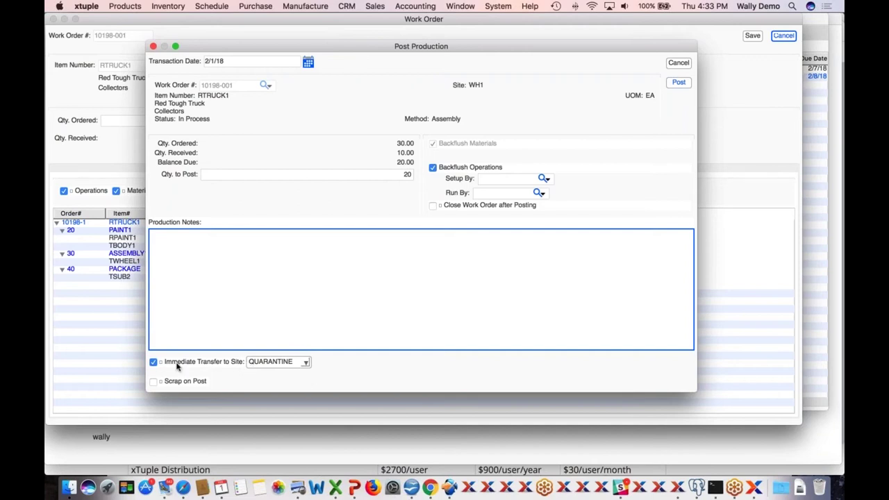
left_click(153, 362)
- Post the production, distributing -0.20 GL of RPAINT1 to lot RP100 to issue the paint
left_click(682, 86)
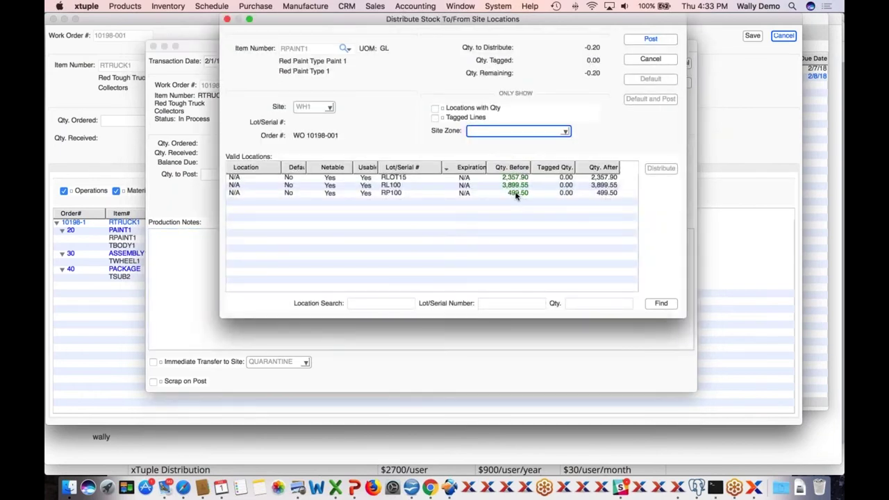
double_click(516, 194)
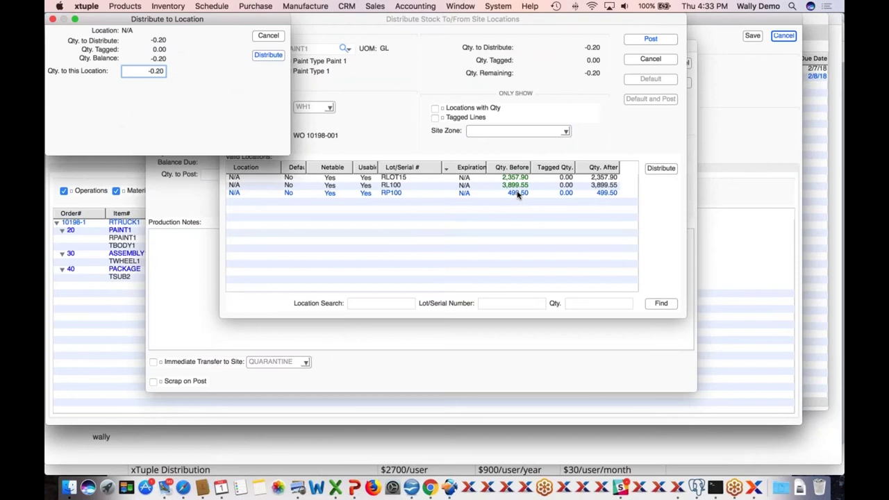
left_click(268, 55)
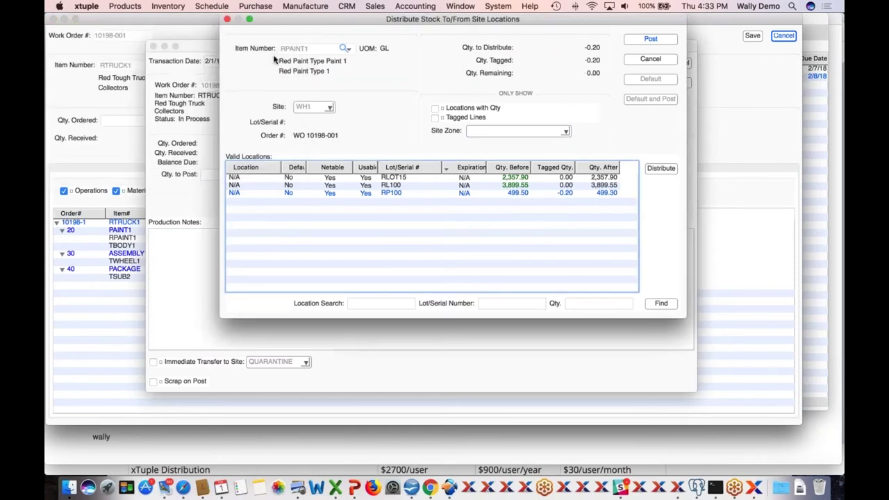
left_click(657, 41)
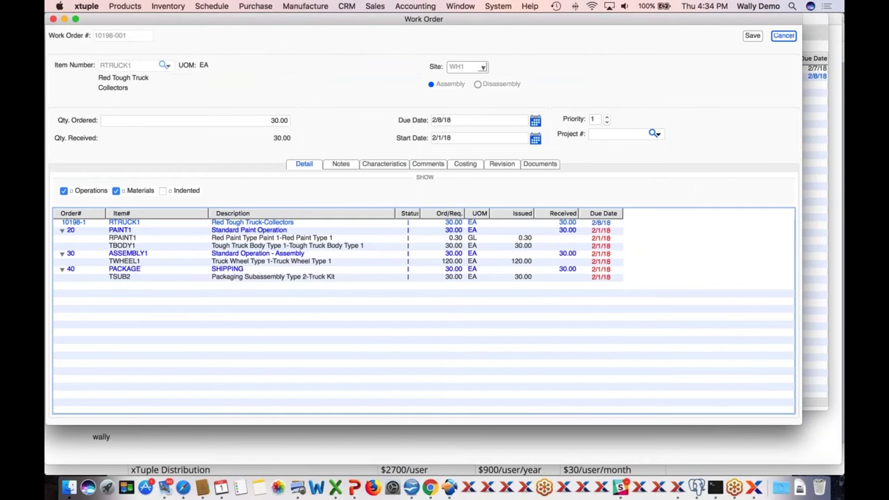
- Close the work order and open the quality tests list from the main window's shortcuts
left_click(785, 40)
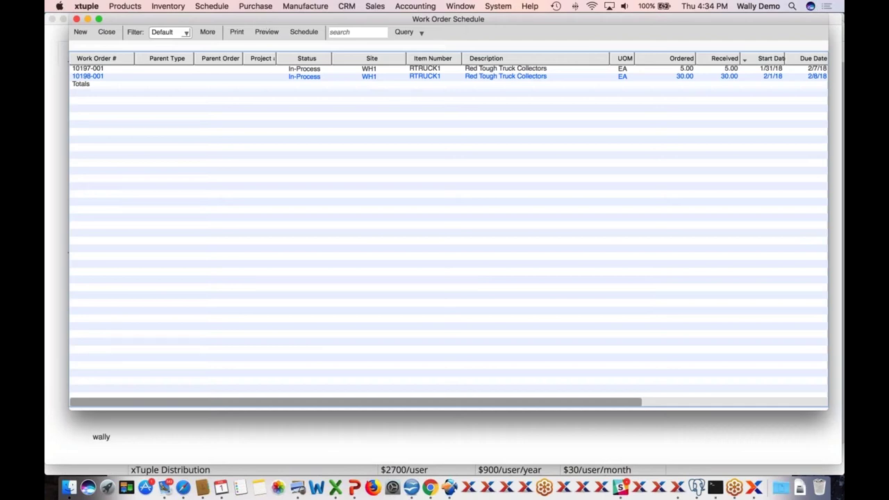
left_click(51, 160)
double_click(113, 89)
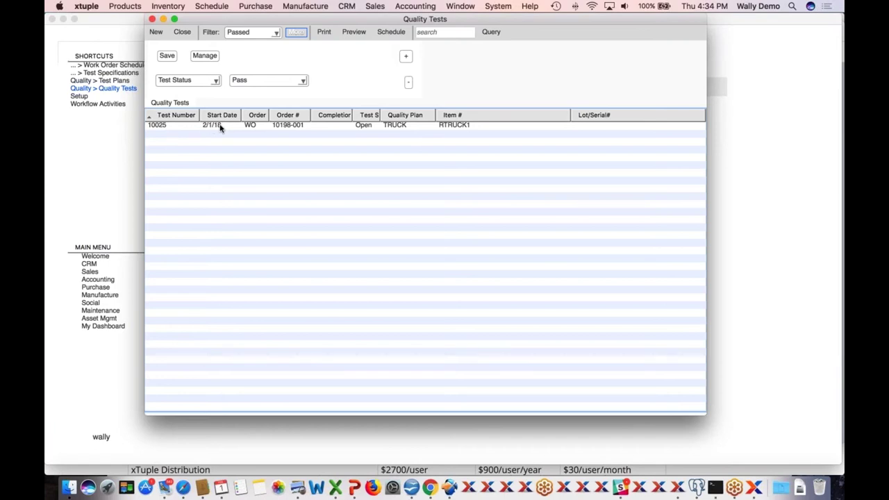
- Preview the printout of quality test 10025 without printing it
right_click(283, 127)
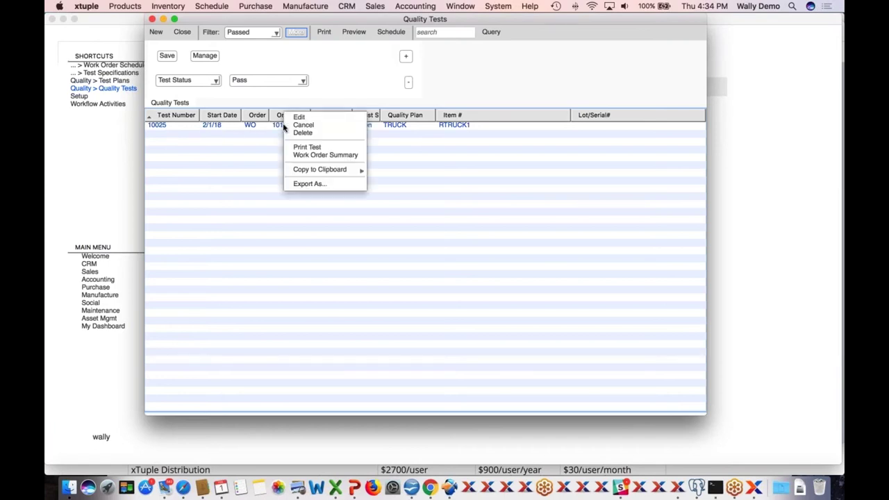
left_click(312, 149)
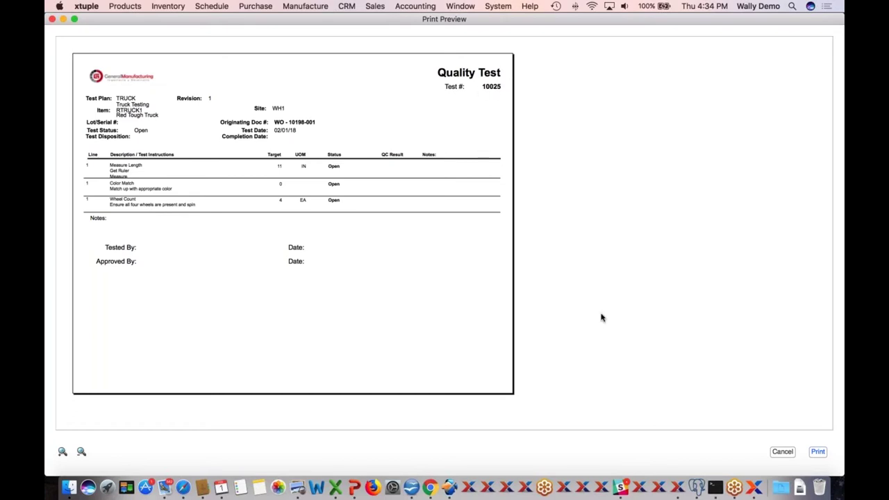
left_click(781, 452)
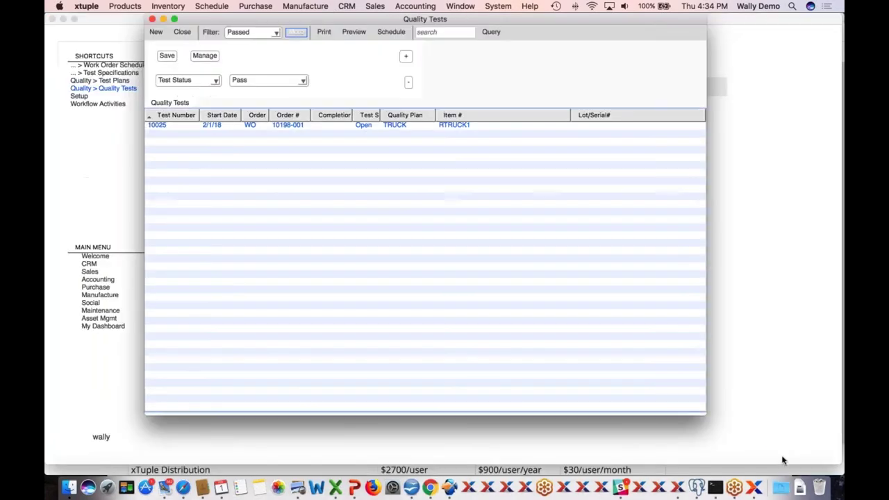
- Open quality test 10025 for editing, enter a Wheel Count result of 4 and save the test item
double_click(299, 127)
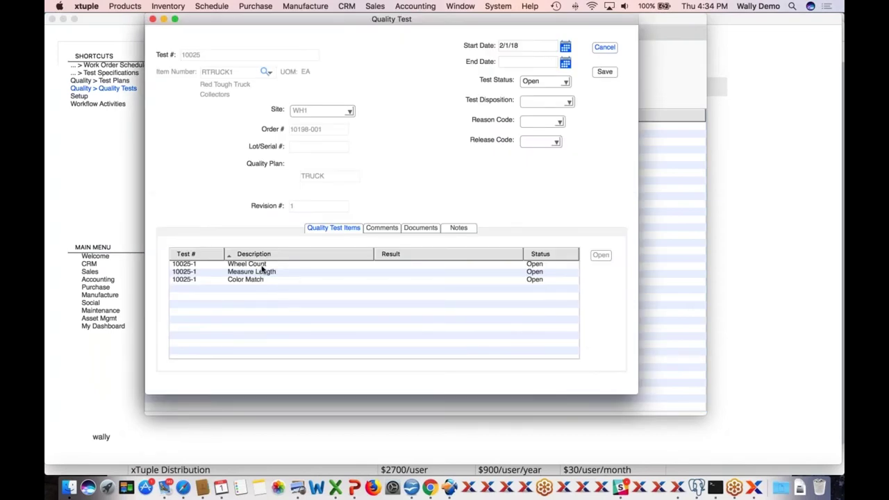
double_click(258, 264)
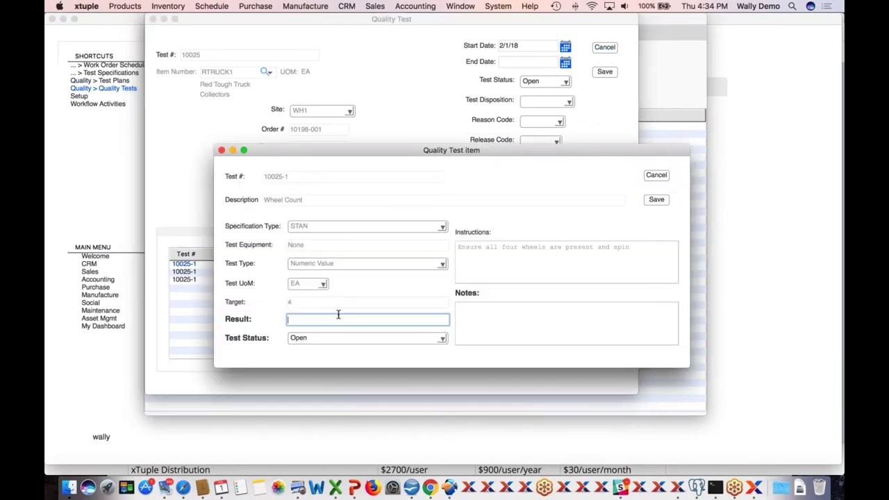
type("4")
key("Tab")
left_click(654, 201)
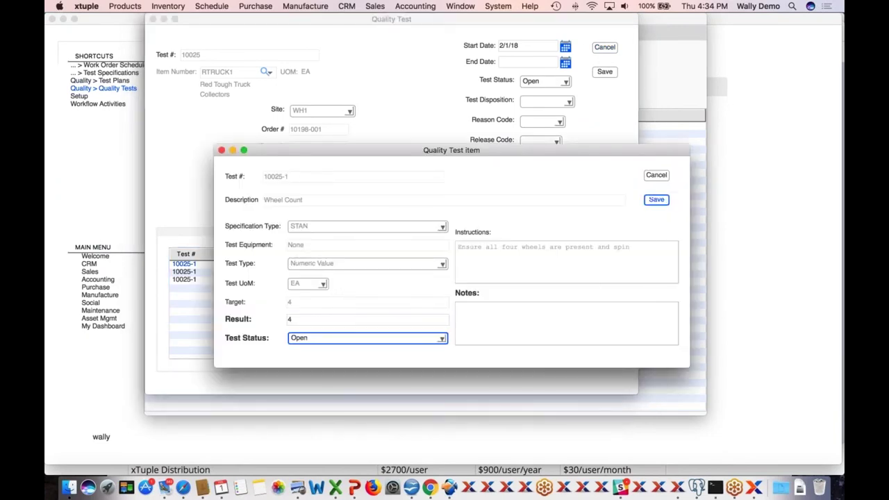
- Enter a Measure Length result of 11.25 for quality test 10025 and save the test item
double_click(364, 274)
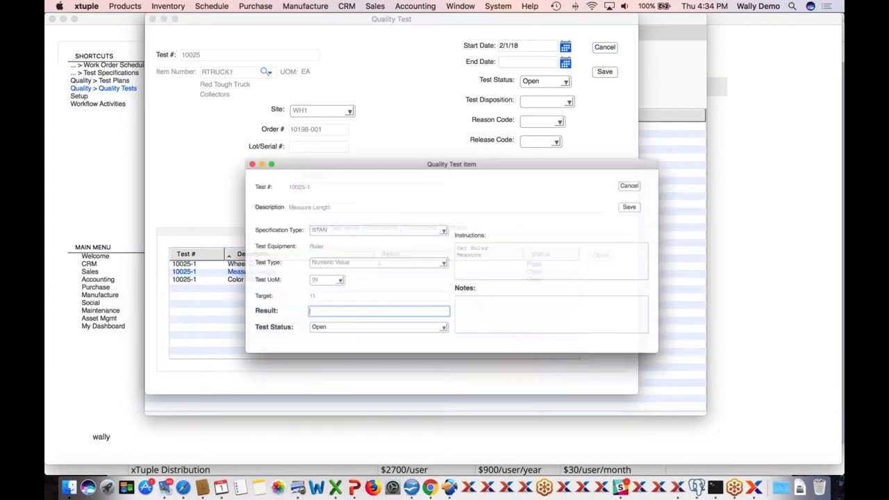
type("11")
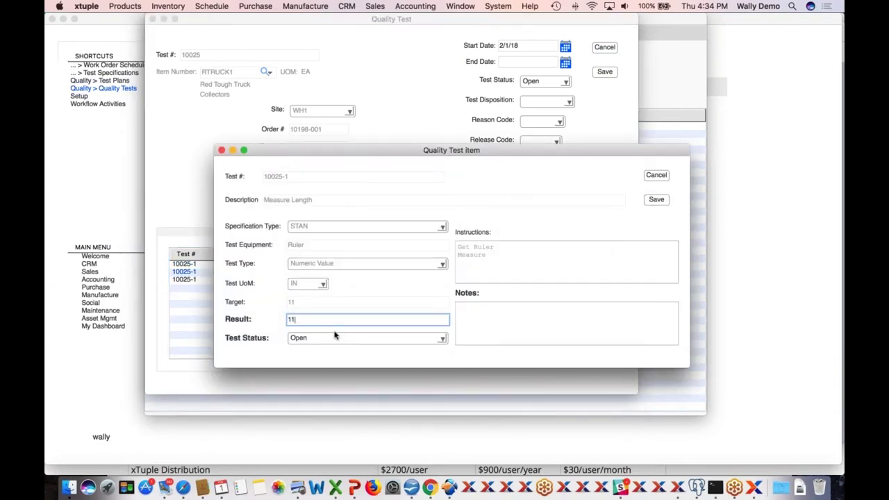
type(".25")
key("Tab")
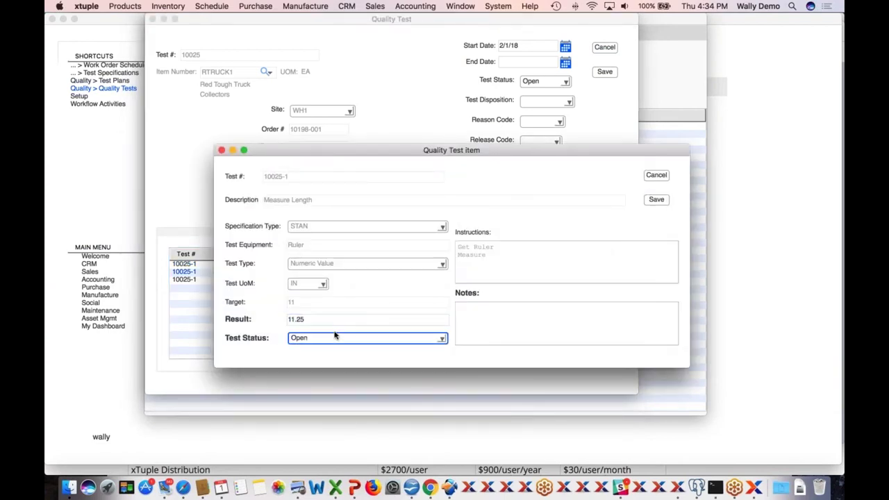
left_click(663, 200)
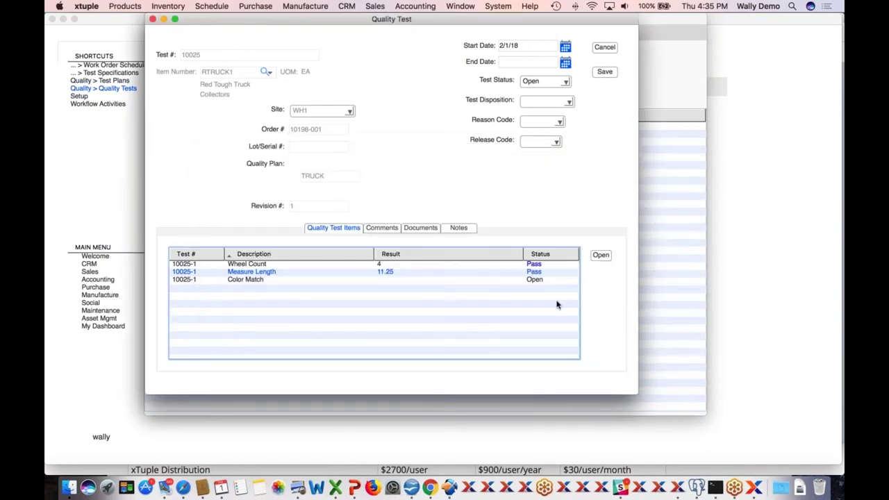
- Enter the Color Match result "Beauty!" with the note "Nicely done!" and save the test item
double_click(236, 280)
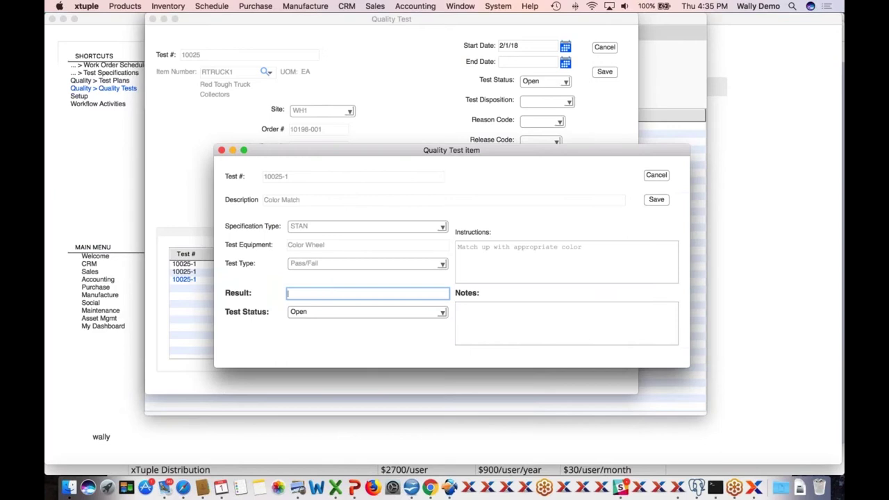
type("Beauty")
key("Tab")
key("Tab")
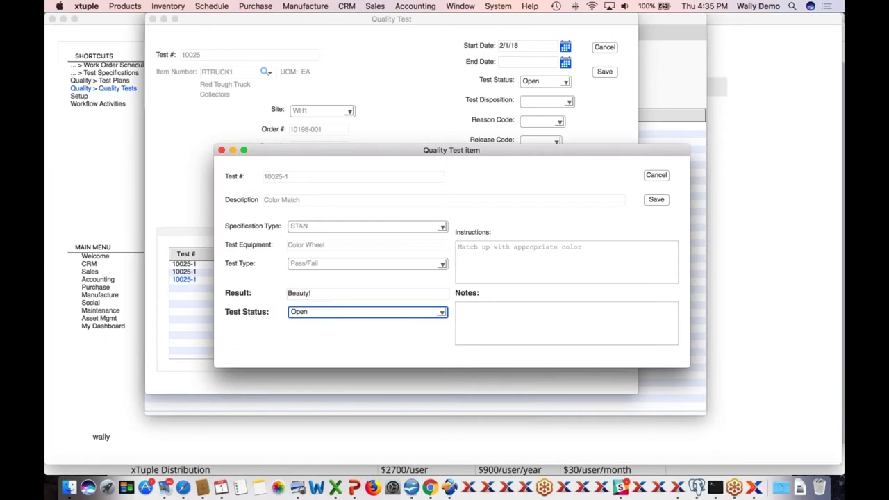
type("Nicel")
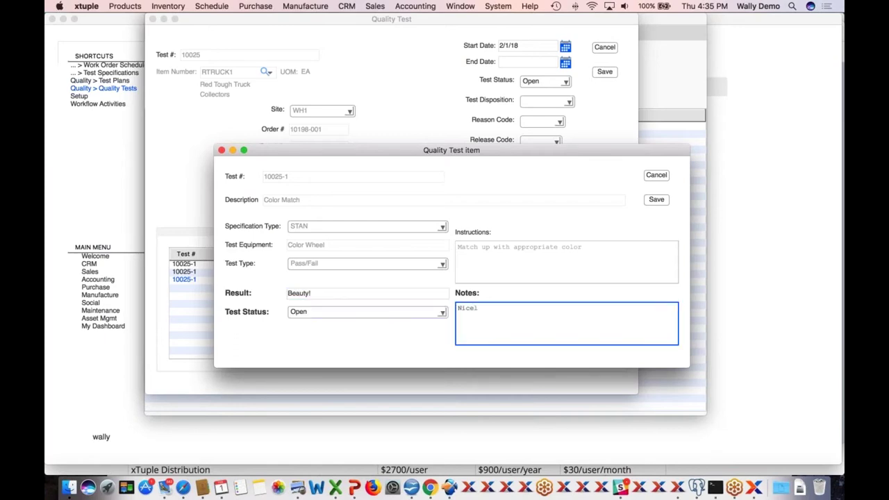
type("y done!")
left_click(656, 199)
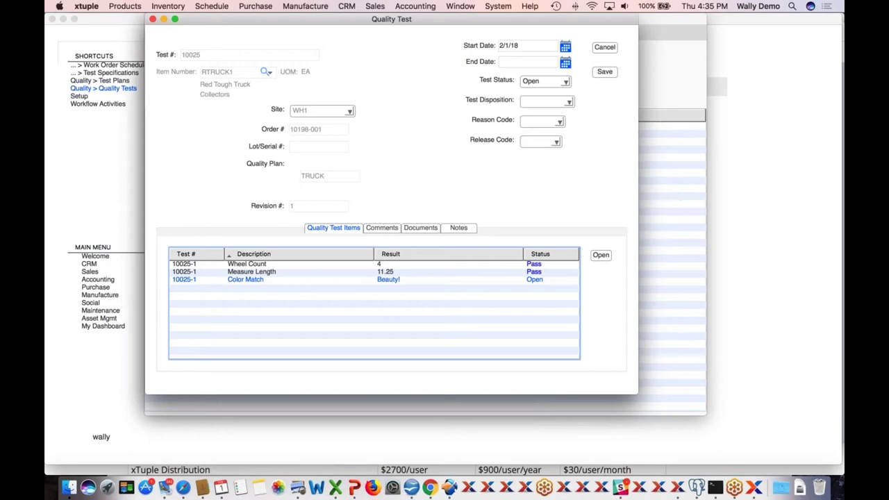
- Set the Color Match item's test status to Pass, then save the item and quality test 10025
left_click(605, 71)
double_click(537, 281)
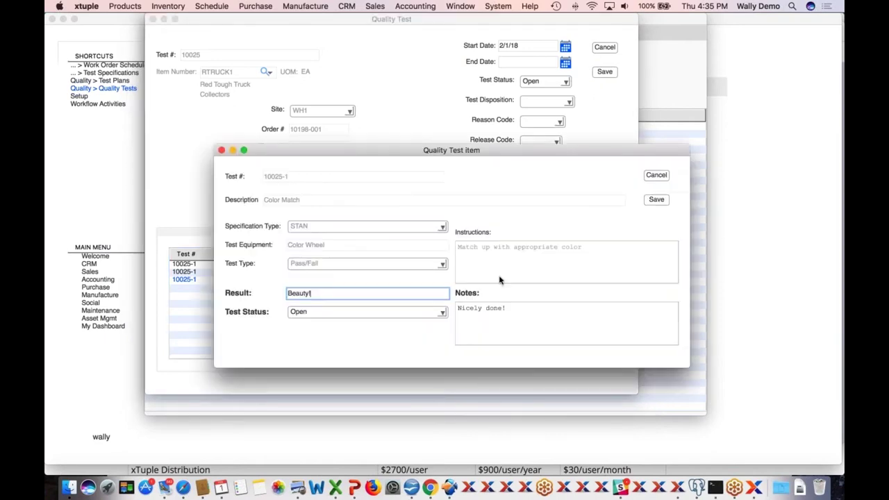
left_click(321, 313)
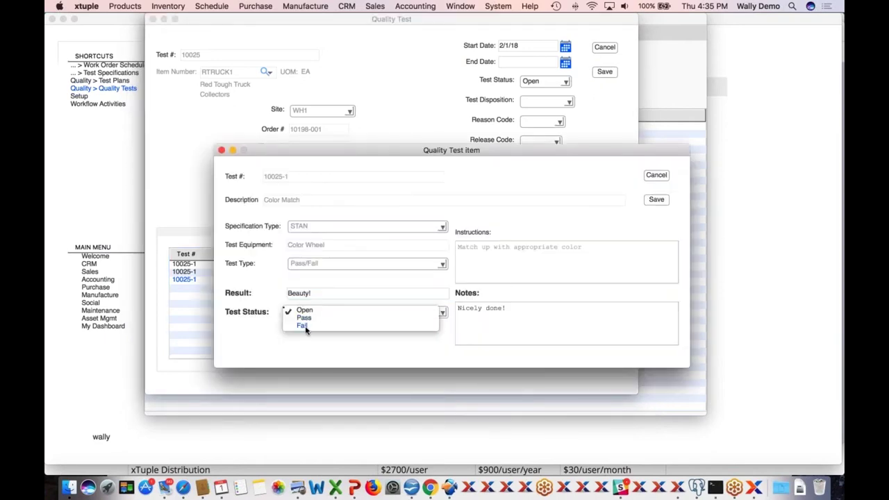
left_click(304, 318)
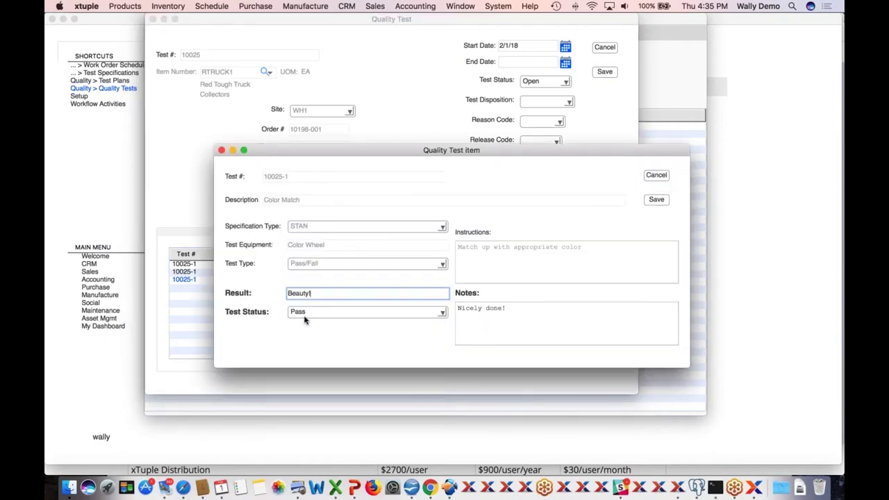
left_click(658, 201)
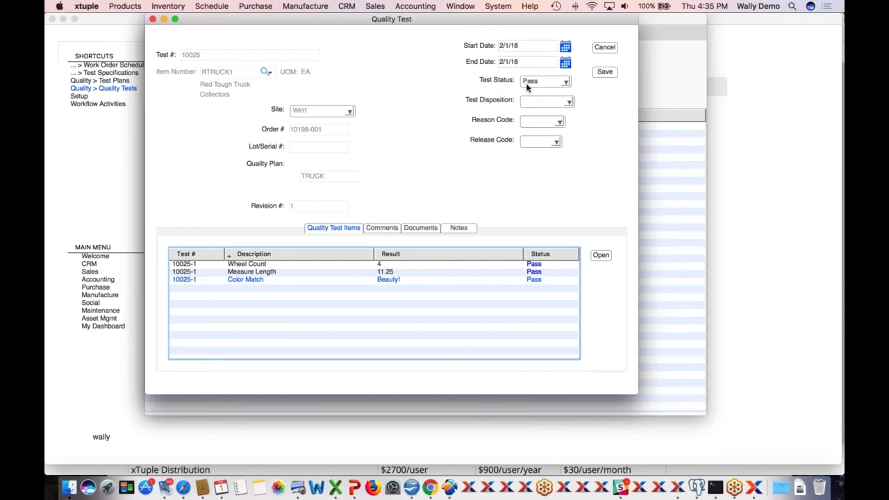
left_click(608, 73)
left_click(608, 73)
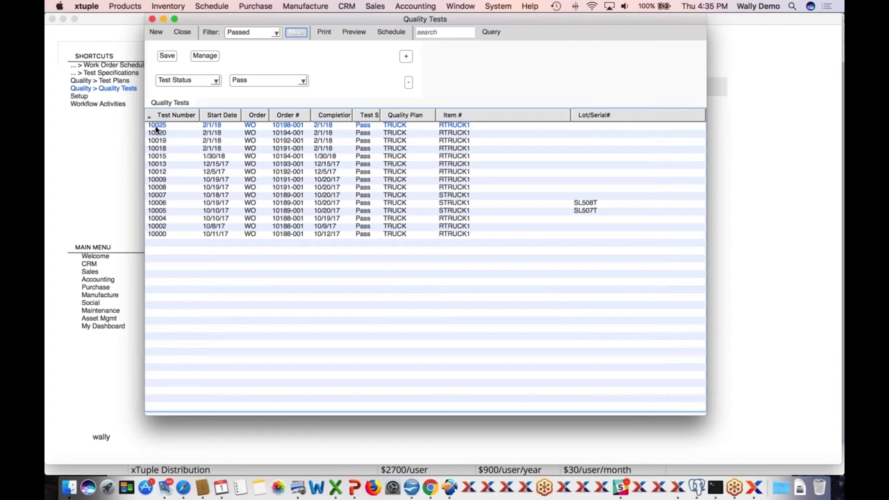
- Preview the quality certificate of passed test 10025 from top to bottom without printing it
right_click(289, 128)
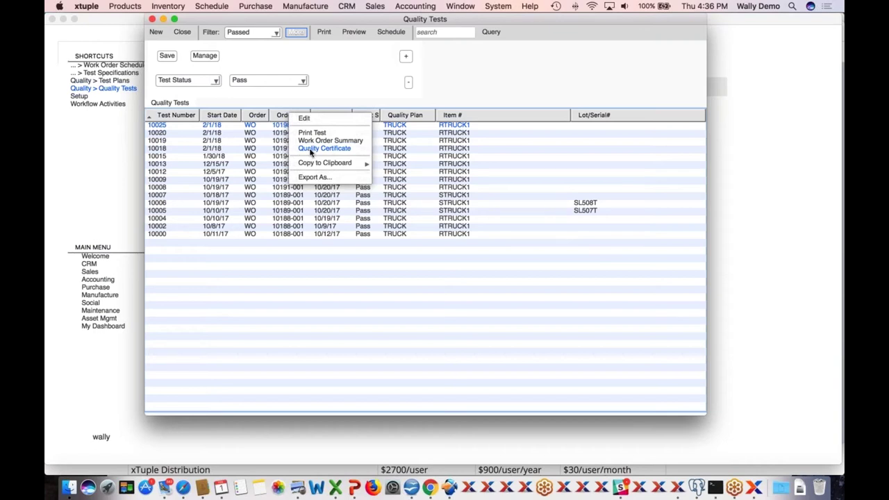
left_click(310, 149)
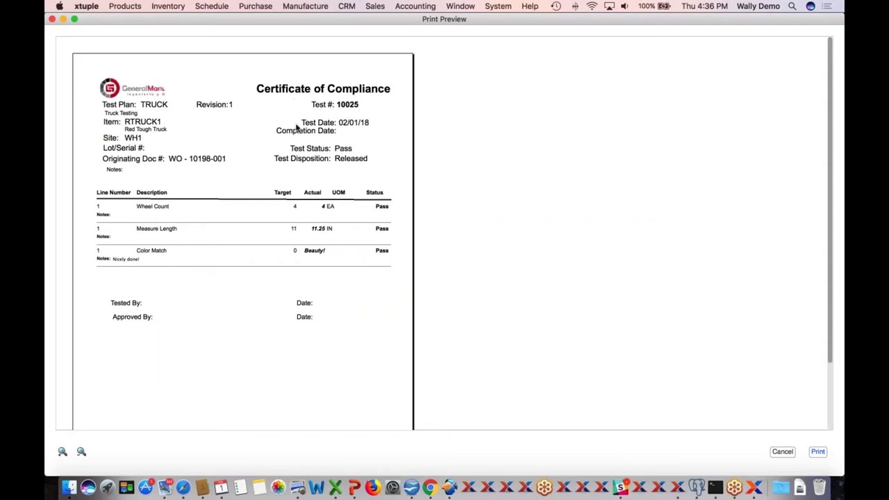
scroll(294, 131, "down", 3)
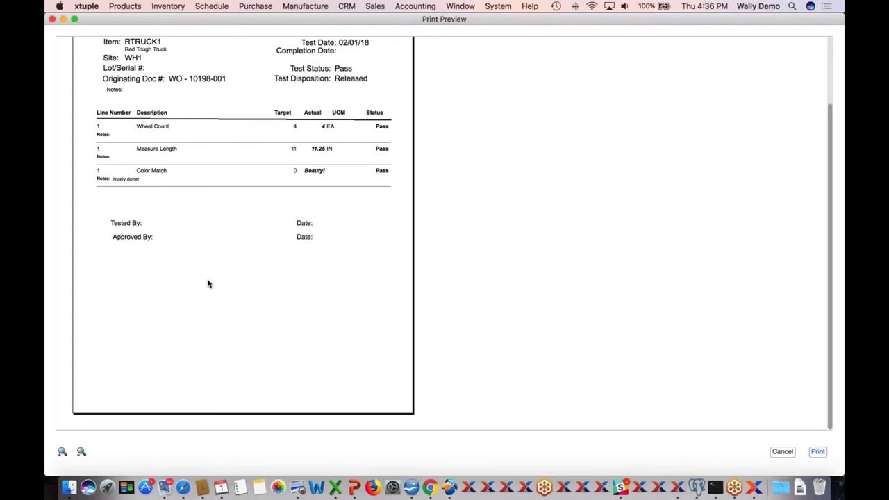
scroll(236, 250, "up", 3)
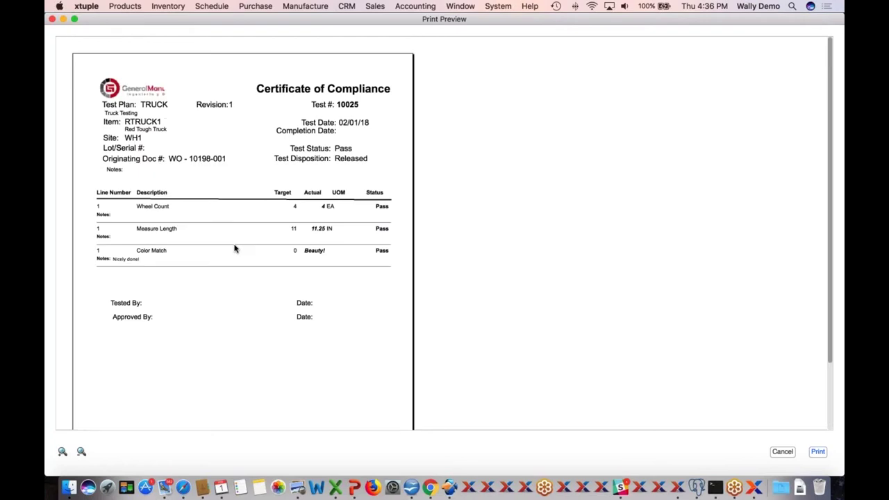
left_click(783, 456)
left_click(783, 453)
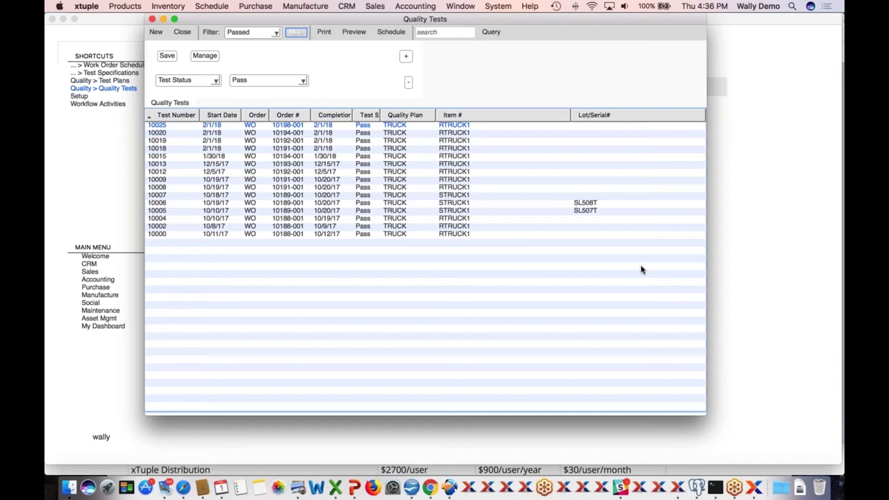
- Close the quality tests list and display the workflow items in the System module's setup
left_click(185, 33)
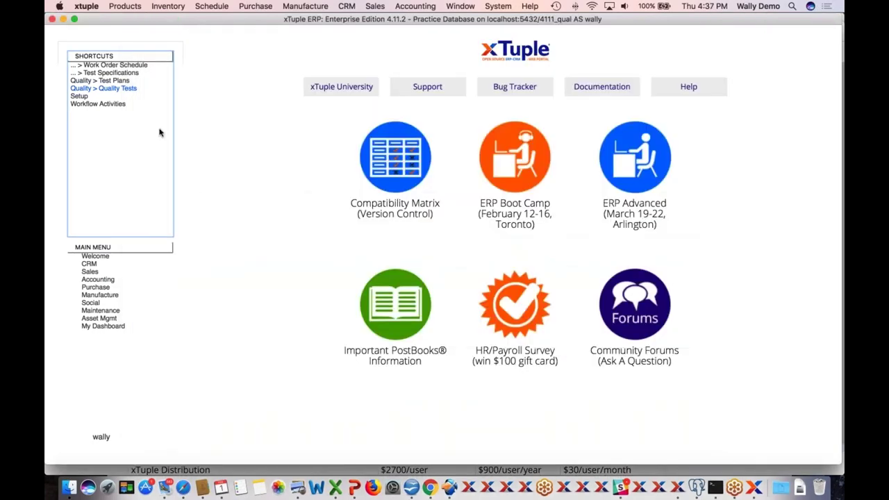
double_click(80, 96)
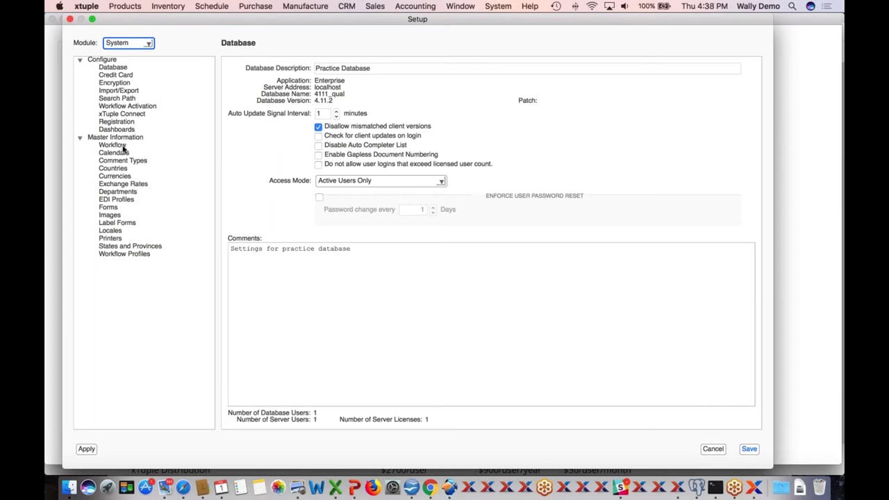
left_click(505, 7)
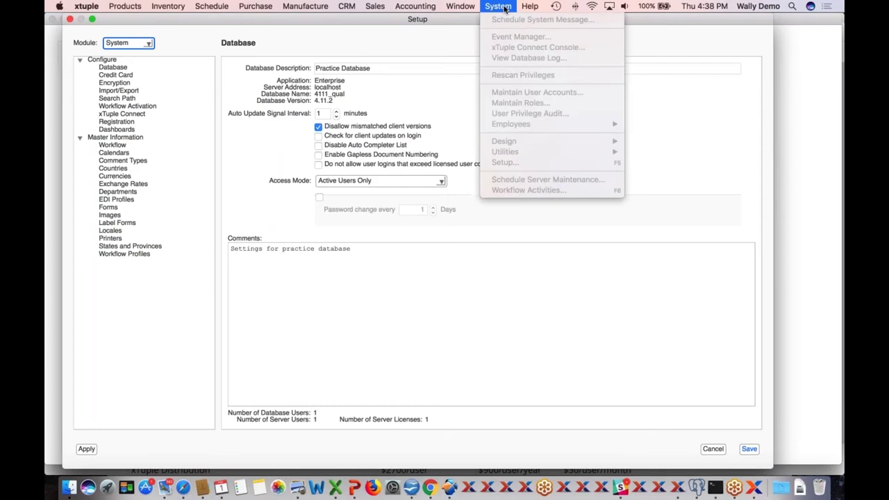
left_click(200, 45)
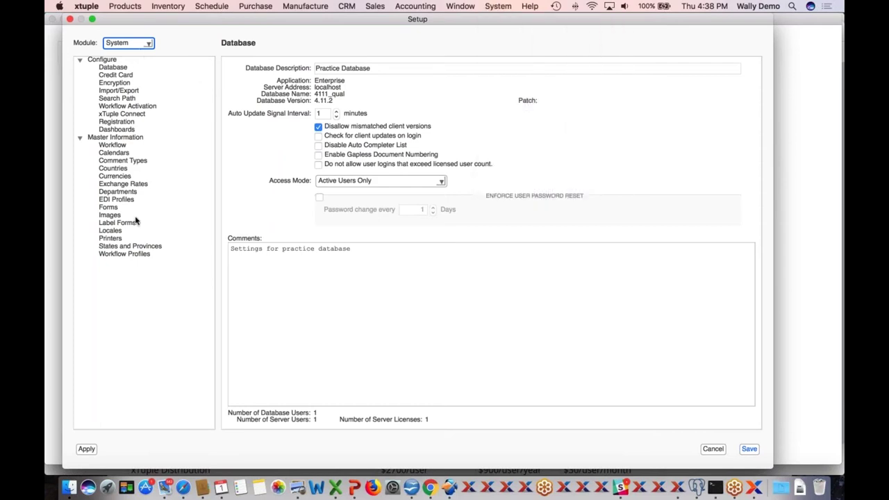
left_click(121, 147)
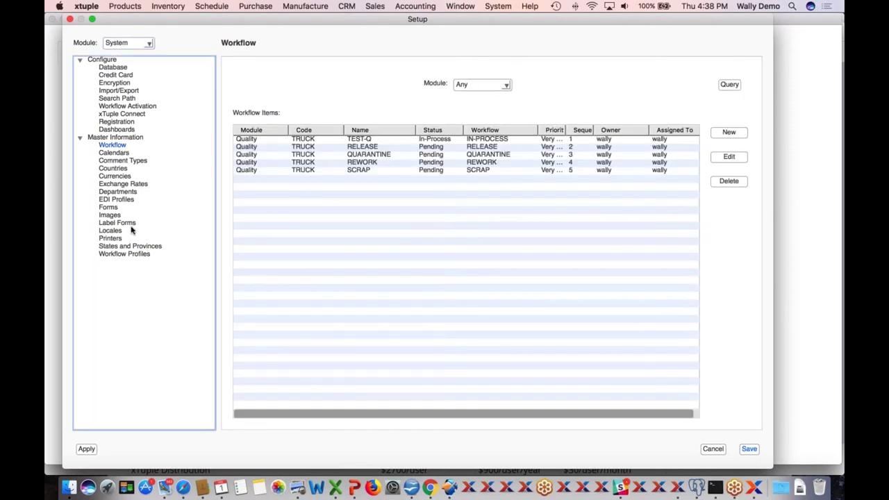
- View the options of a new workflow email/printer profile and close it without saving
left_click(136, 254)
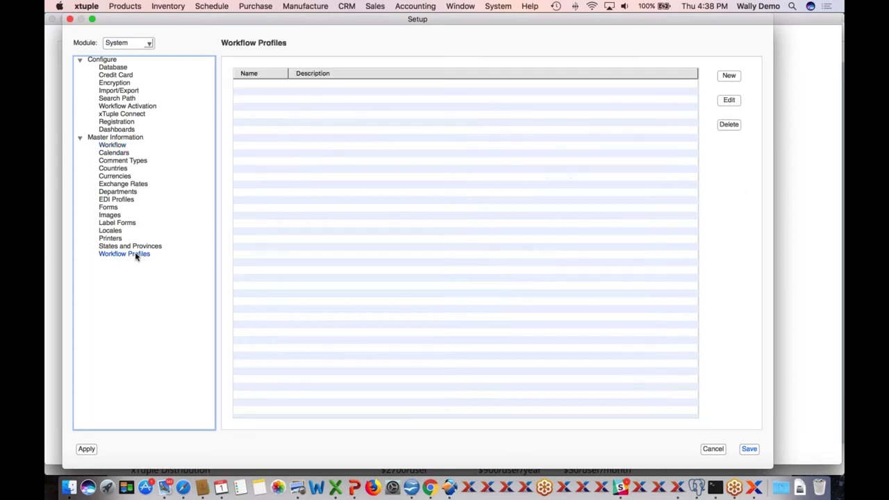
left_click(737, 103)
left_click(730, 78)
left_click(729, 77)
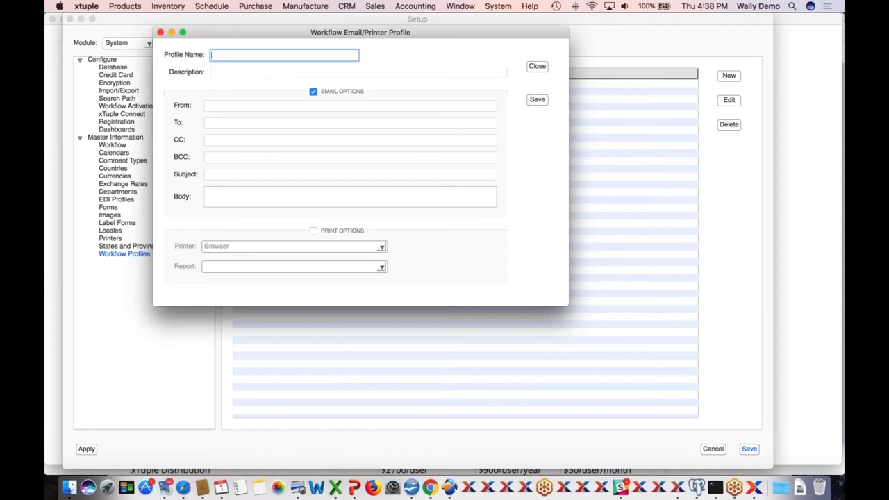
left_click(535, 67)
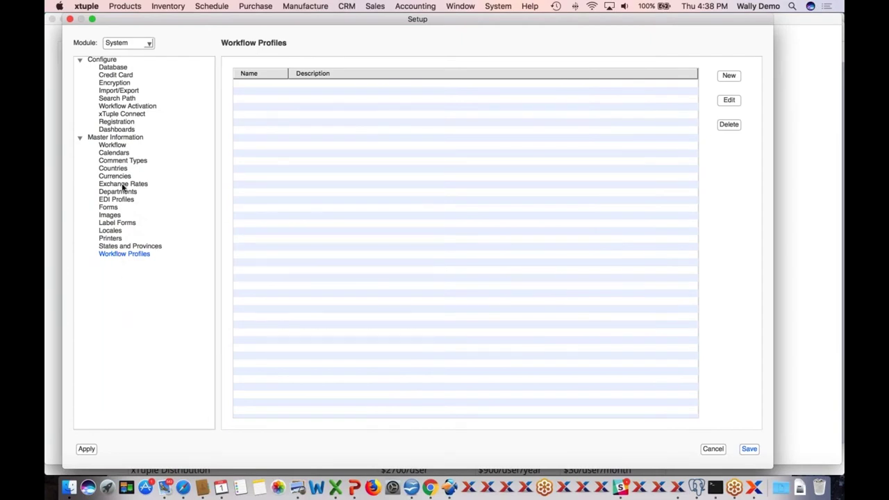
- Check the Workflow Activation setting and return to the list of workflow items
left_click(116, 147)
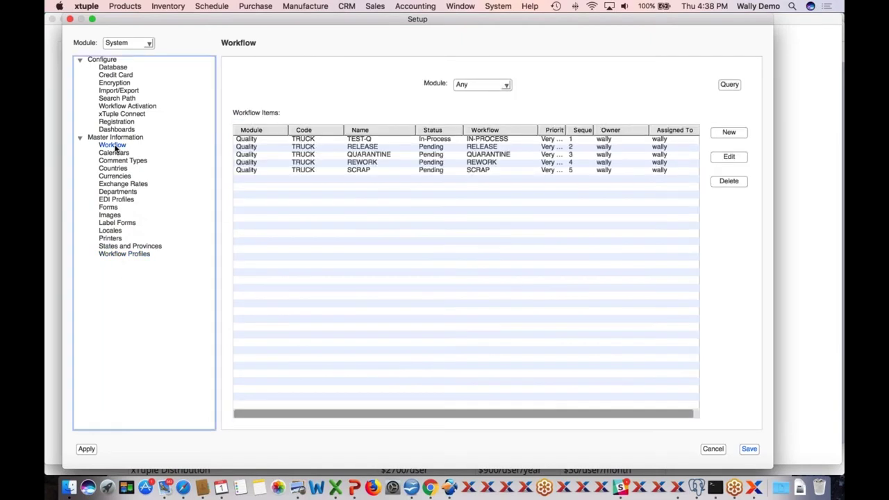
left_click(121, 107)
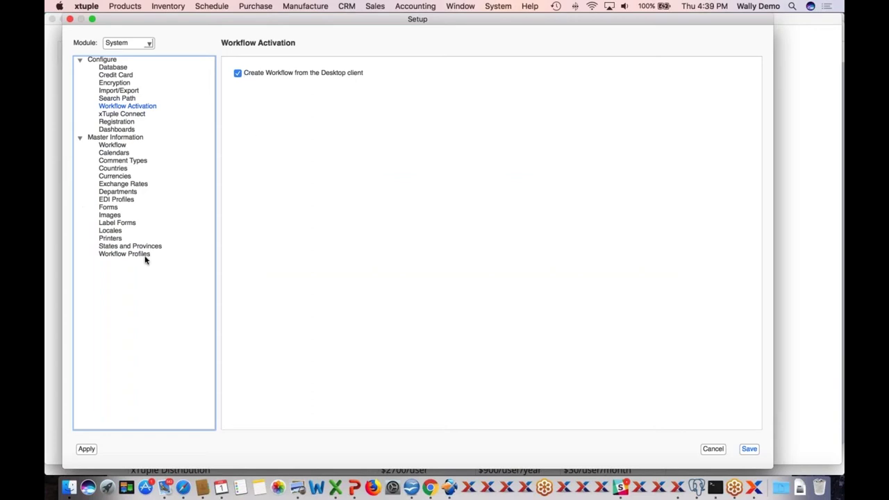
left_click(117, 147)
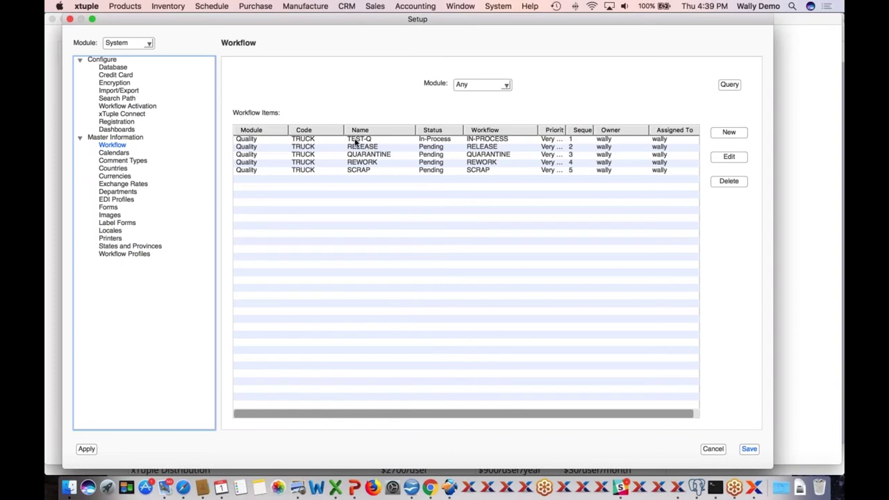
- Open the TEST-Q workflow step and examine its module choices, action choices and On Deferred successors
double_click(356, 139)
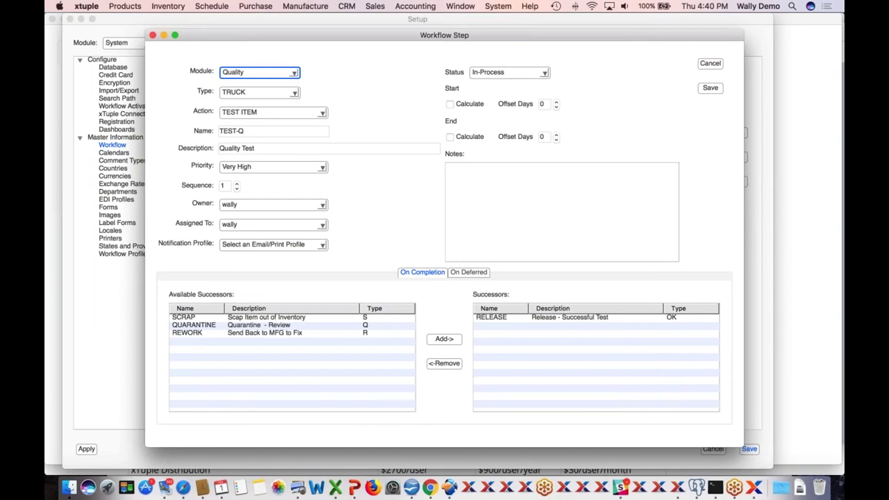
left_click(295, 75)
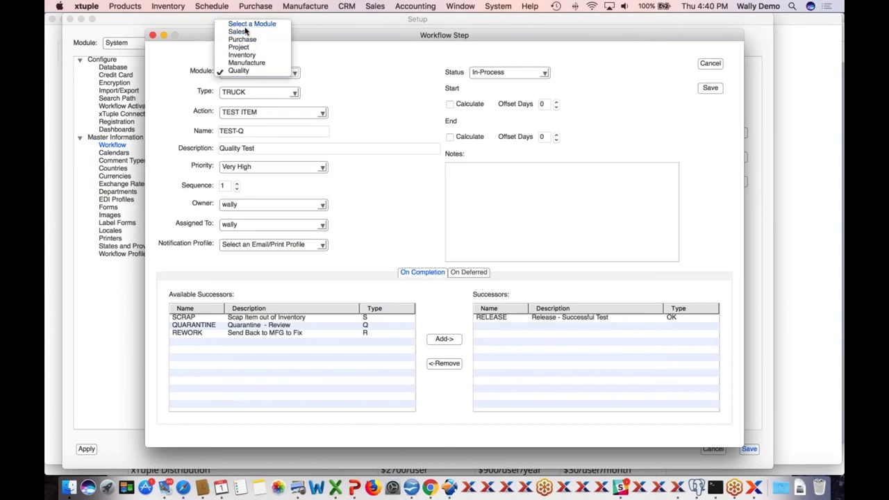
left_click(356, 80)
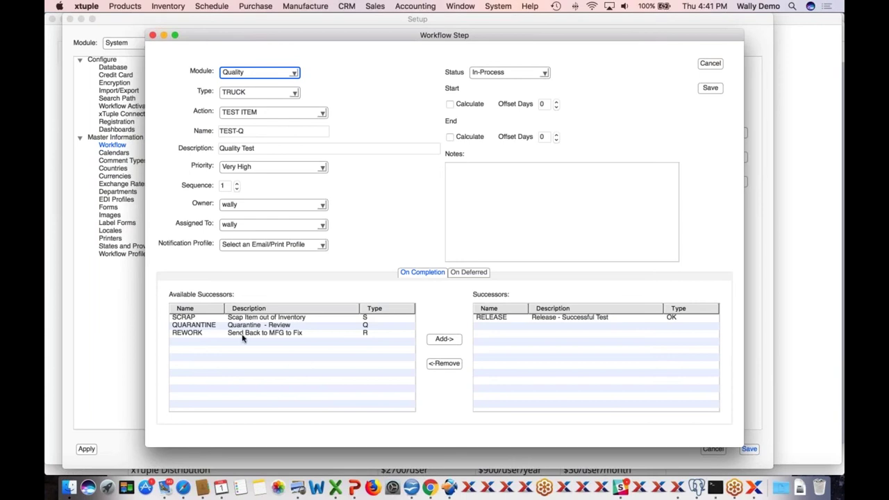
left_click(323, 115)
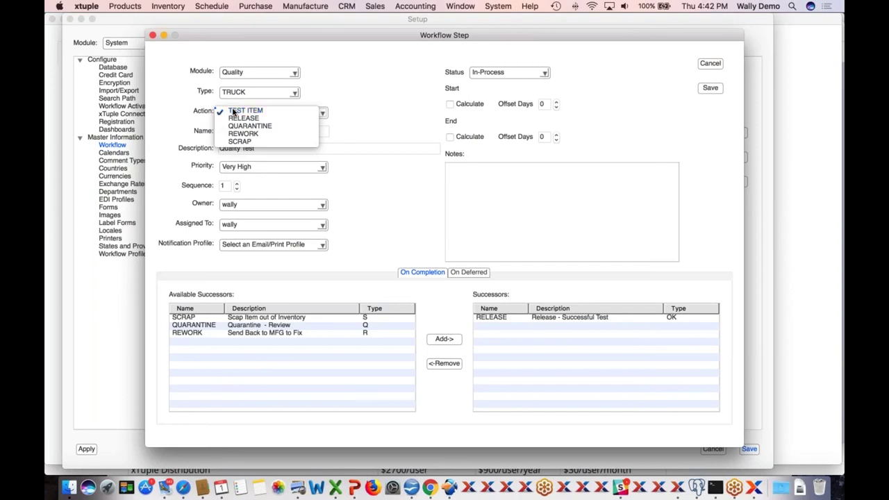
left_click(233, 112)
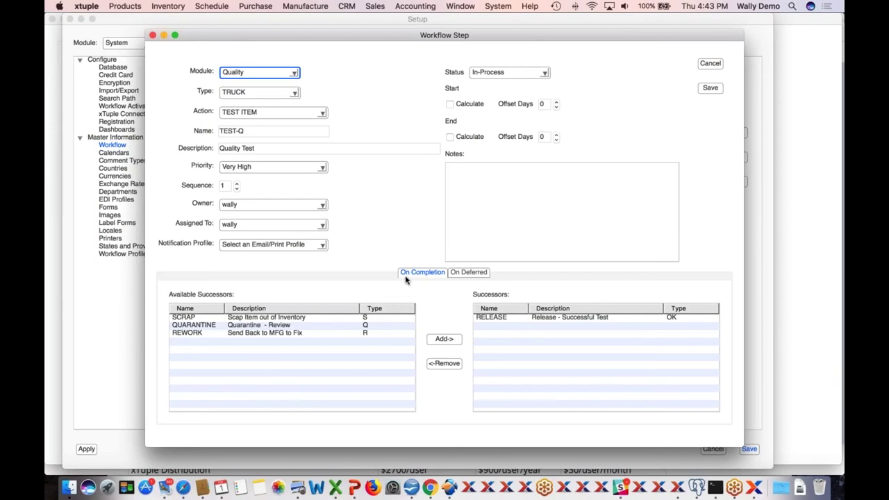
left_click(472, 272)
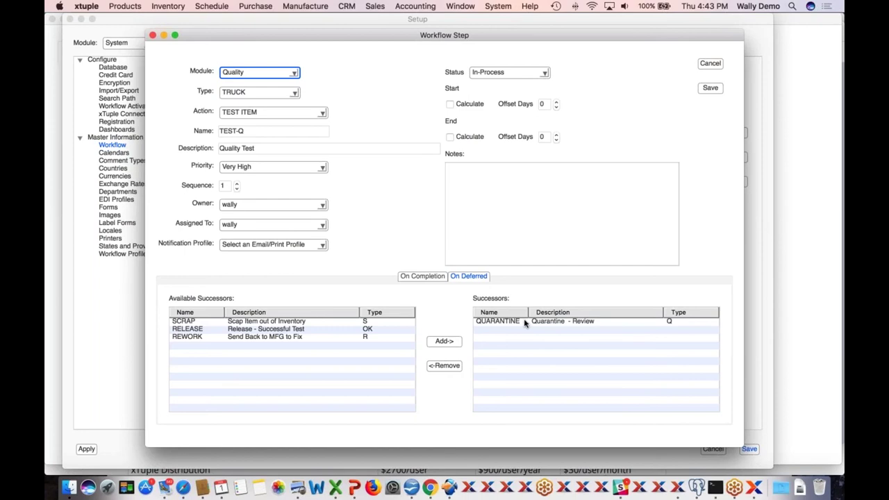
- Close the TEST-Q step, examine the RELEASE workflow step's settings and successors, and close it without saving
left_click(711, 63)
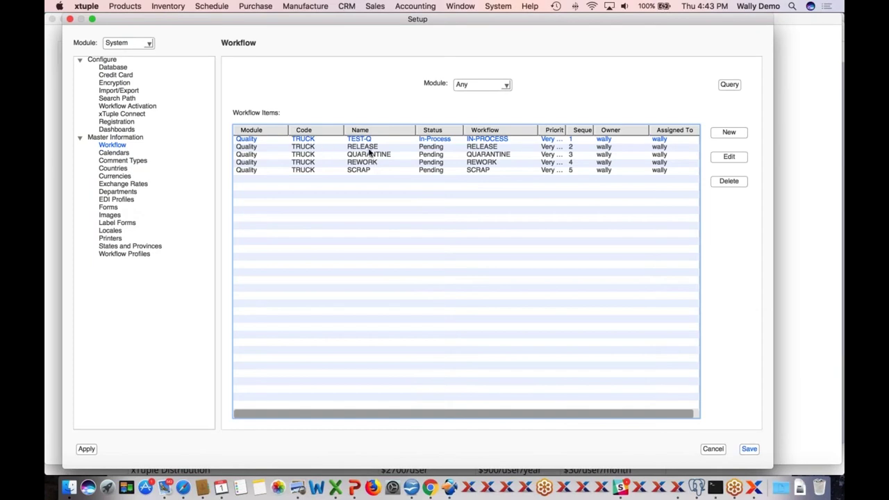
left_click(370, 148)
double_click(370, 149)
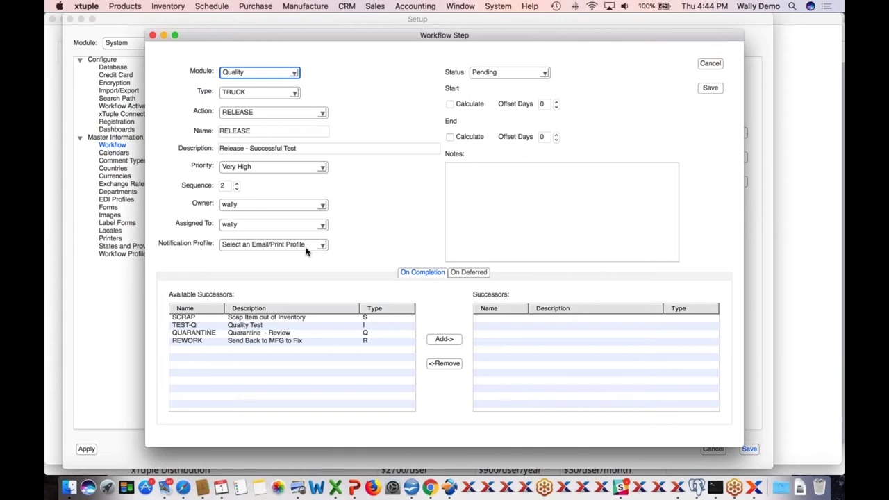
left_click(710, 65)
left_click(711, 65)
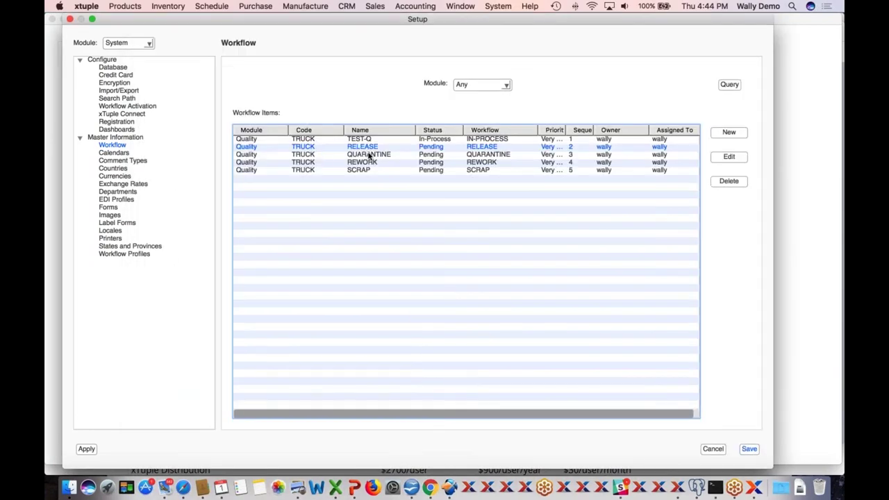
- Examine the QUARANTINE workflow step's On Completion and On Deferred successors and close it without saving
double_click(370, 156)
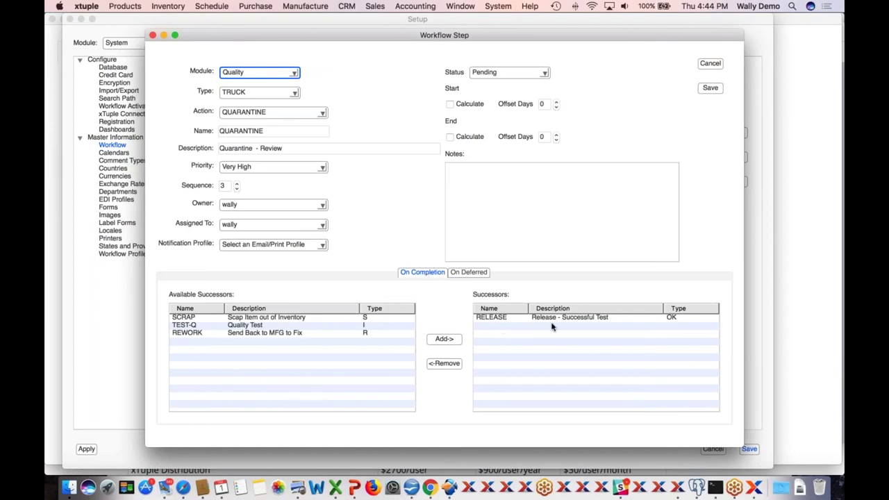
left_click(474, 275)
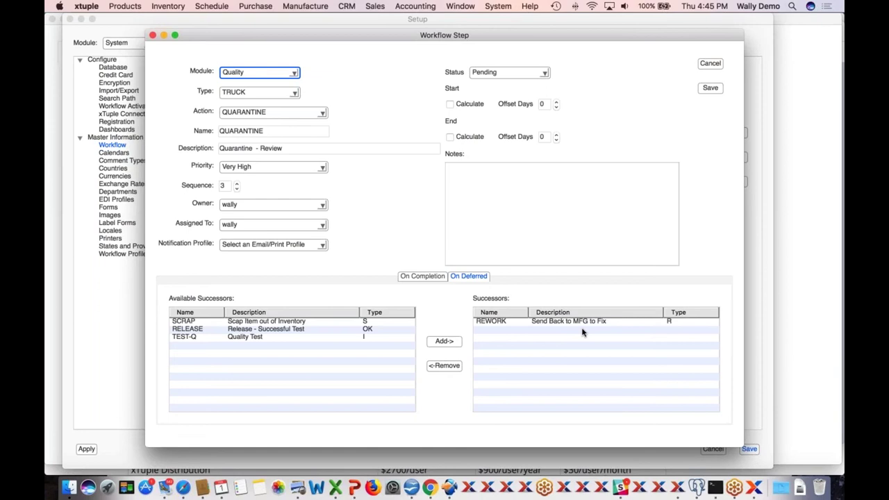
left_click(709, 63)
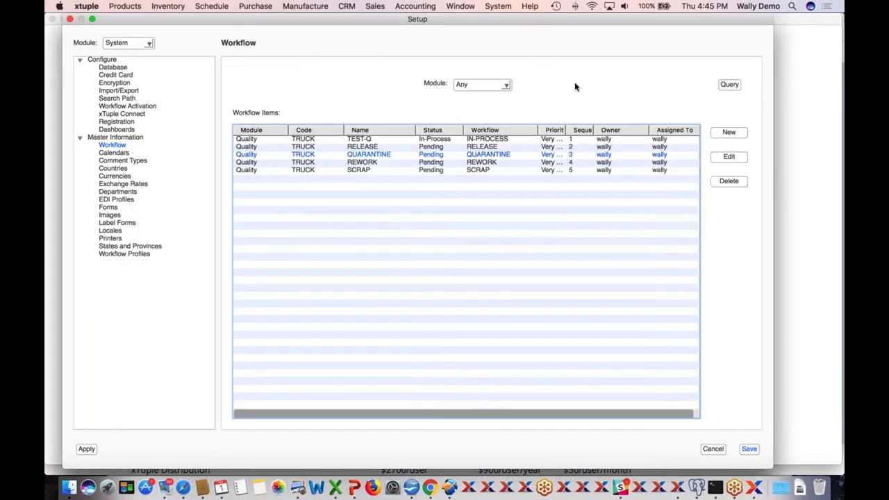
- Examine the REWORK workflow step's On Completion and On Deferred successors and close it without saving
left_click(367, 163)
double_click(366, 163)
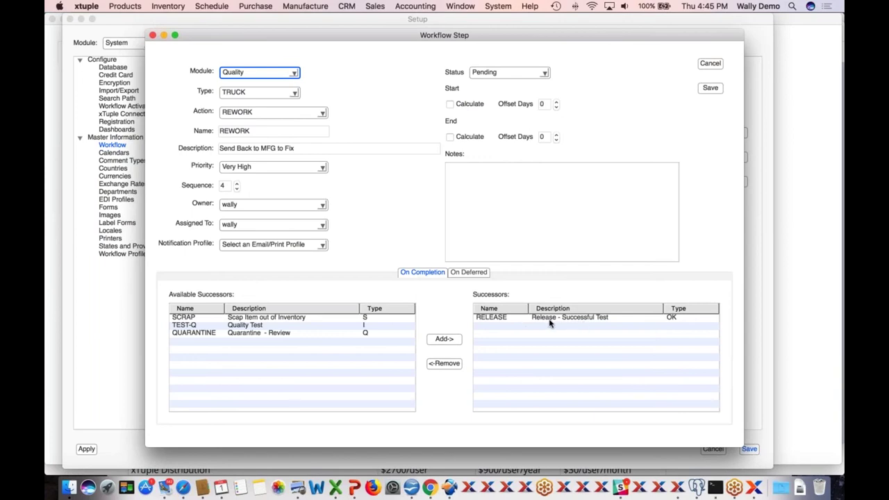
left_click(473, 274)
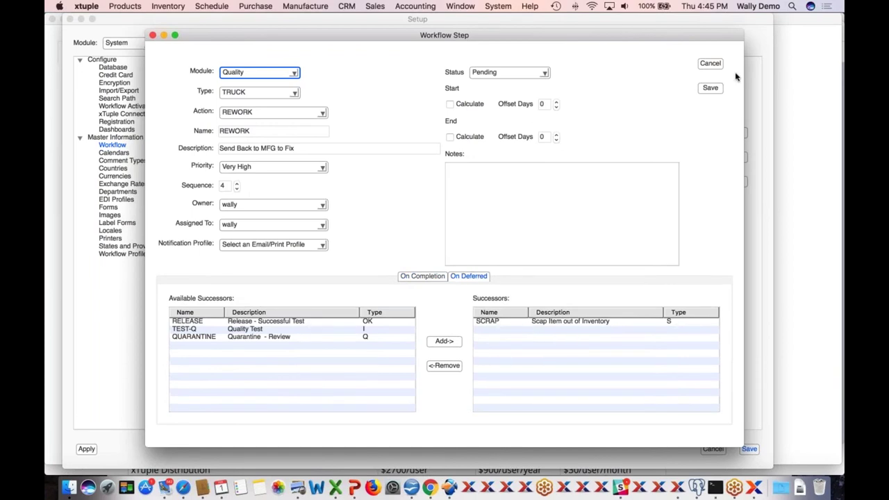
left_click(715, 66)
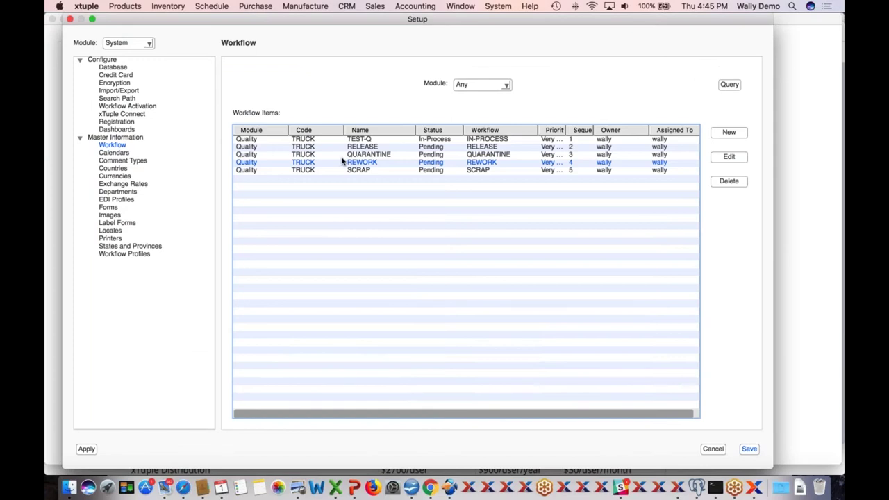
- Select the SCRAP workflow item and close the setup without saving
left_click(359, 173)
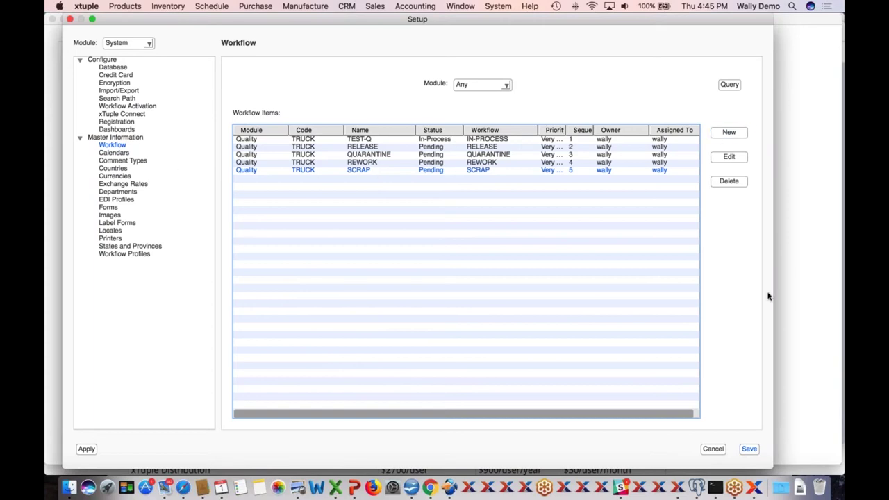
left_click(714, 449)
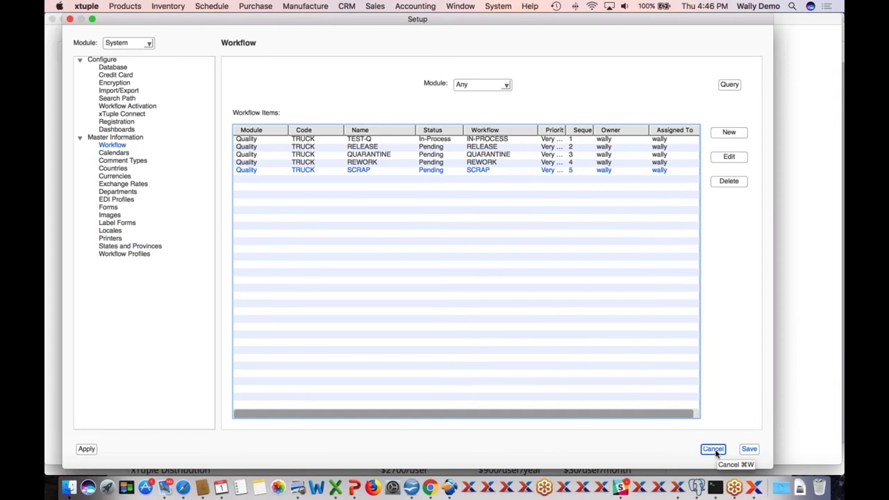
left_click(715, 451)
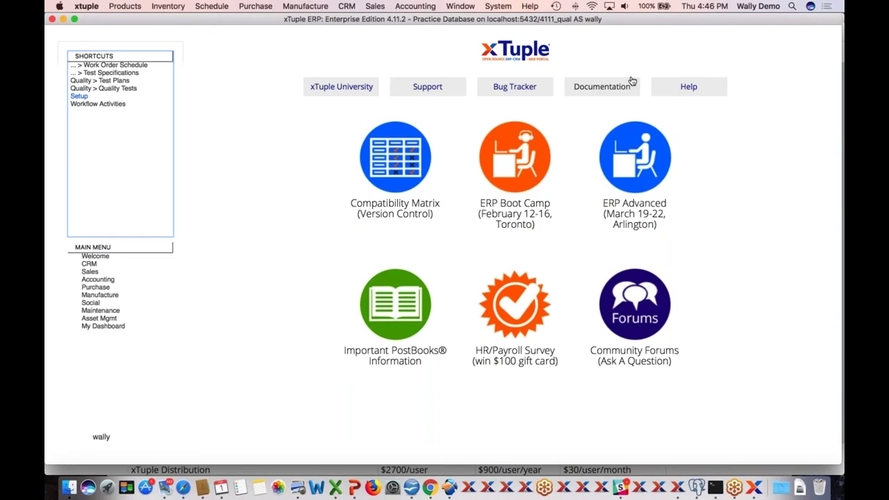
- Start a new work order from the Work Order Schedule for item RTRUCK1
left_click(107, 65)
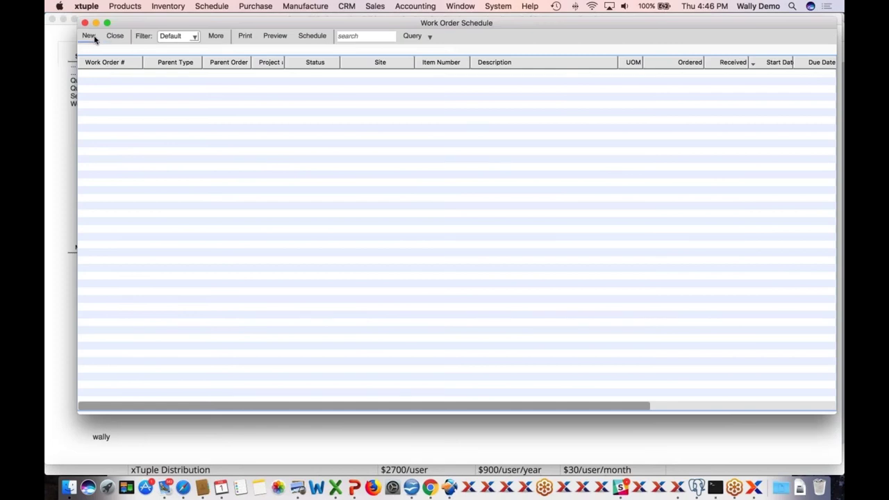
left_click(92, 38)
type("re")
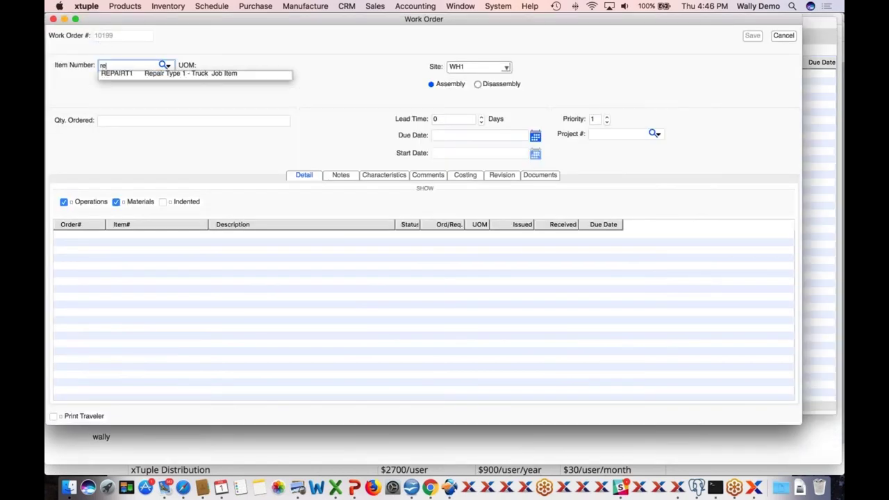
type("pair")
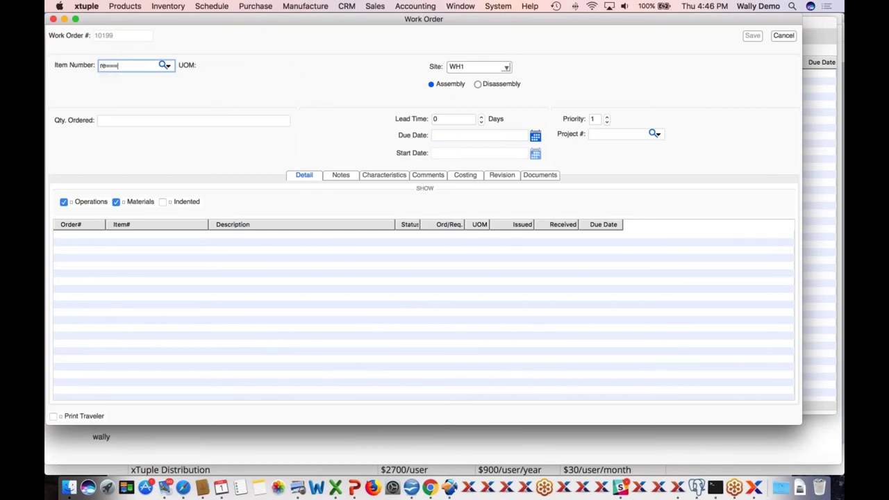
key("BackSpace")
key("BackSpace")
key("BackSpace")
type("tr")
key("Tab")
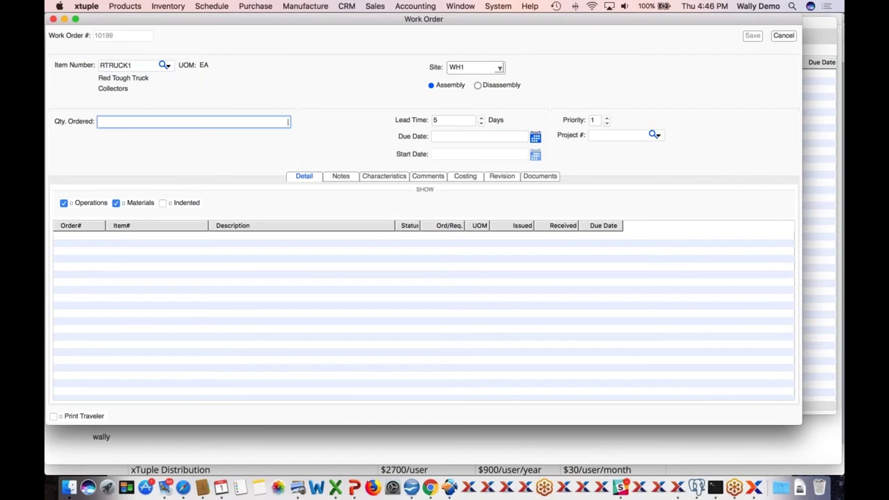
- Set the ordered quantity to 10 and the due date to +7 days, and save the work order
type("10")
key("Tab")
key("Tab")
type("+7")
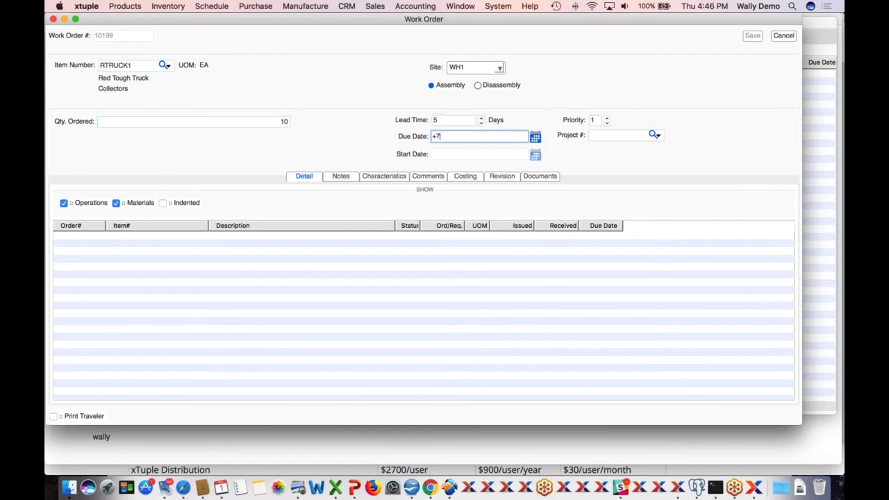
key("Tab")
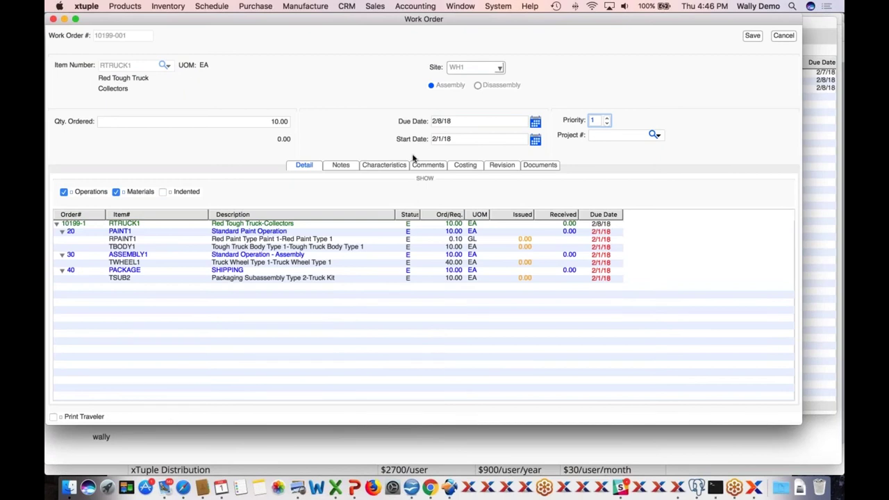
left_click(753, 36)
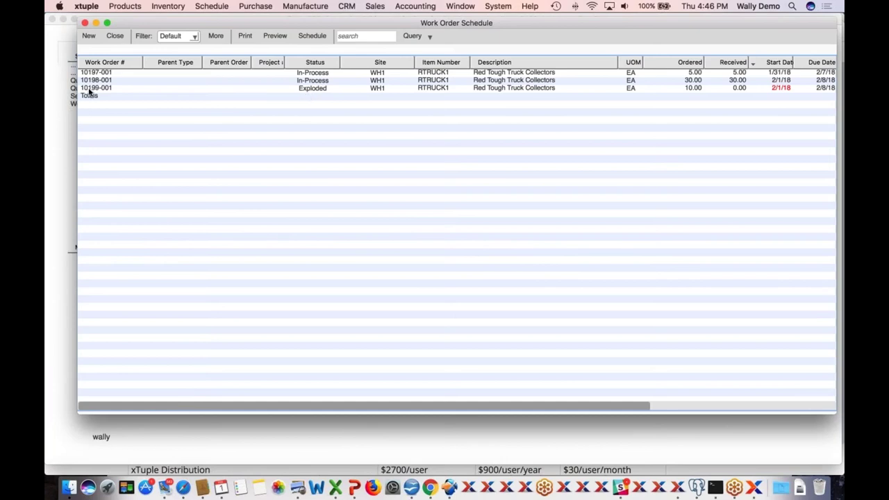
- Release the new RTRUCK1 work order for 10 units and open it for editing
right_click(316, 89)
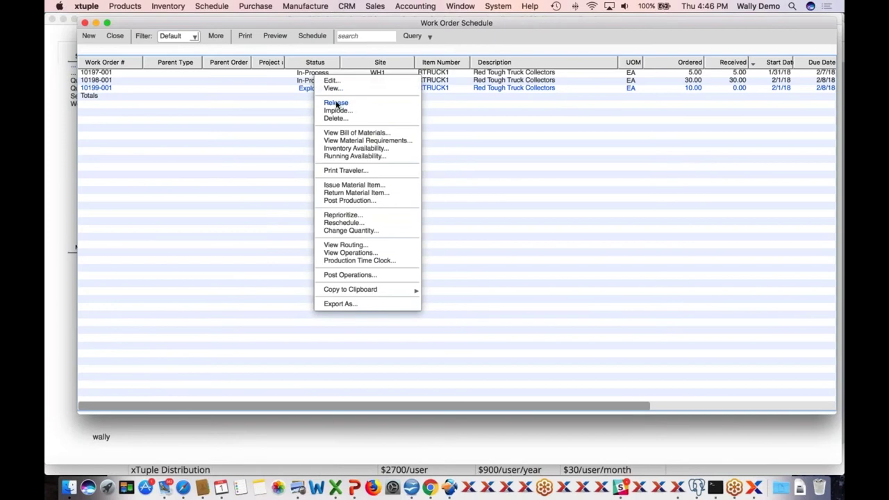
left_click(336, 105)
right_click(315, 91)
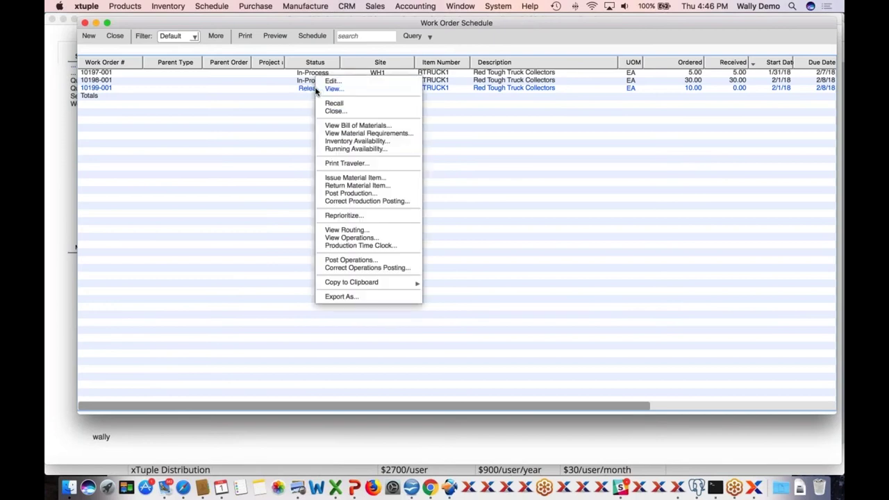
left_click(334, 103)
left_click(783, 36)
right_click(304, 90)
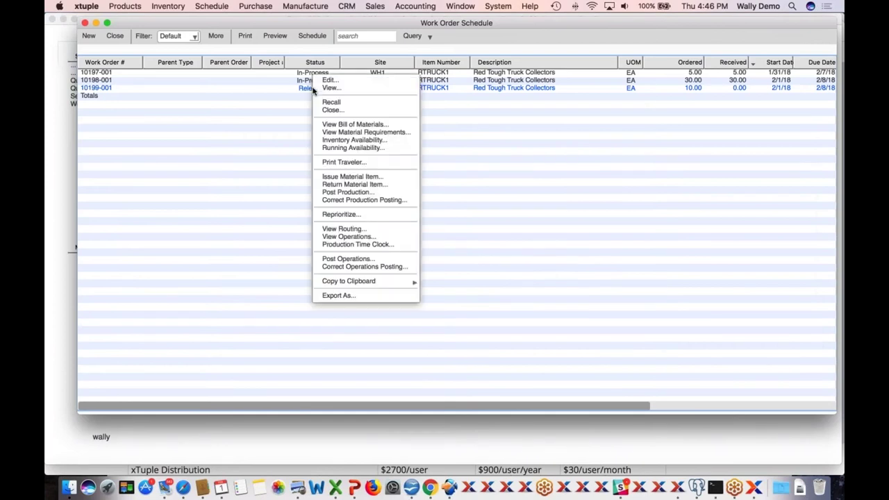
left_click(329, 81)
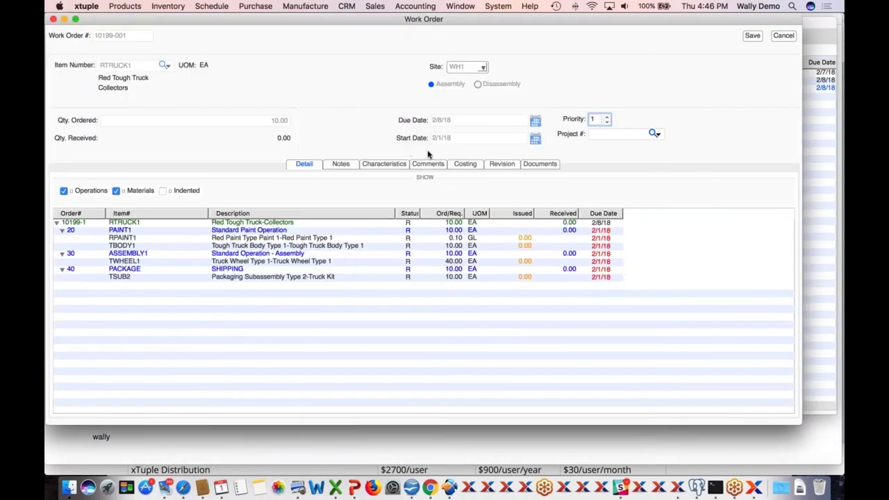
right_click(285, 226)
left_click(300, 229)
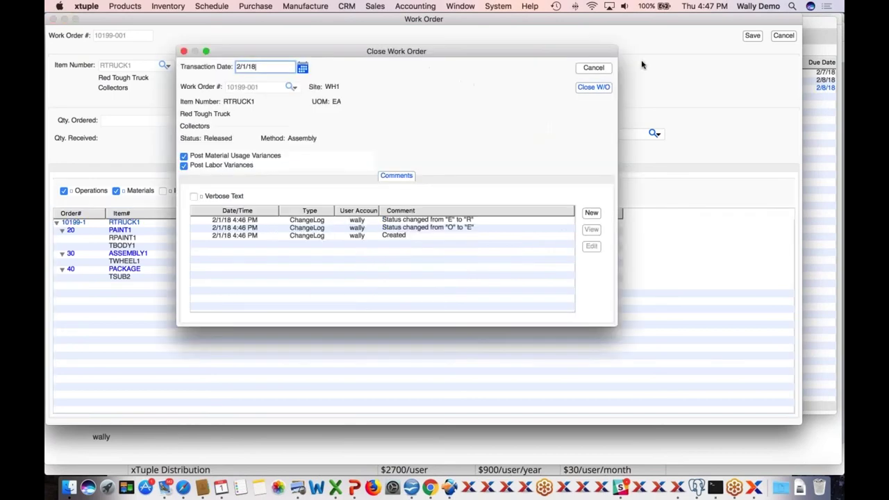
left_click(591, 87)
- Post production of 5 units for the RTRUCK1 work order, leaving materials and operations backflushed
right_click(282, 225)
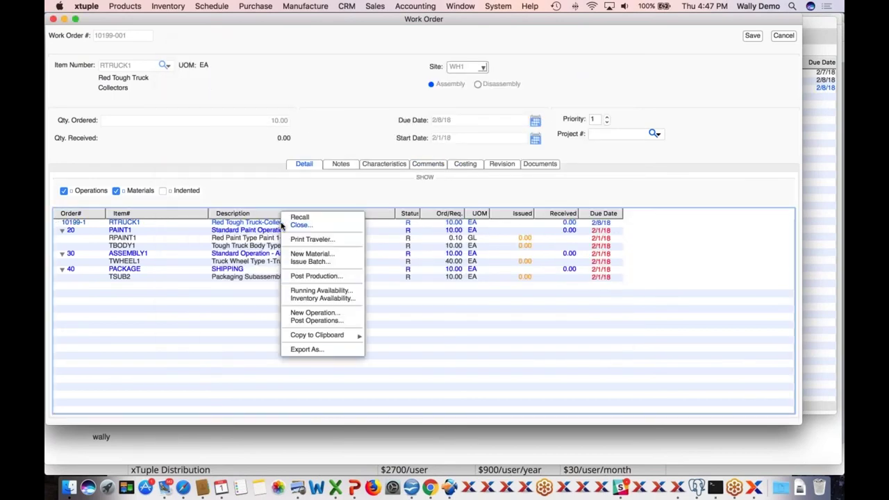
left_click(314, 277)
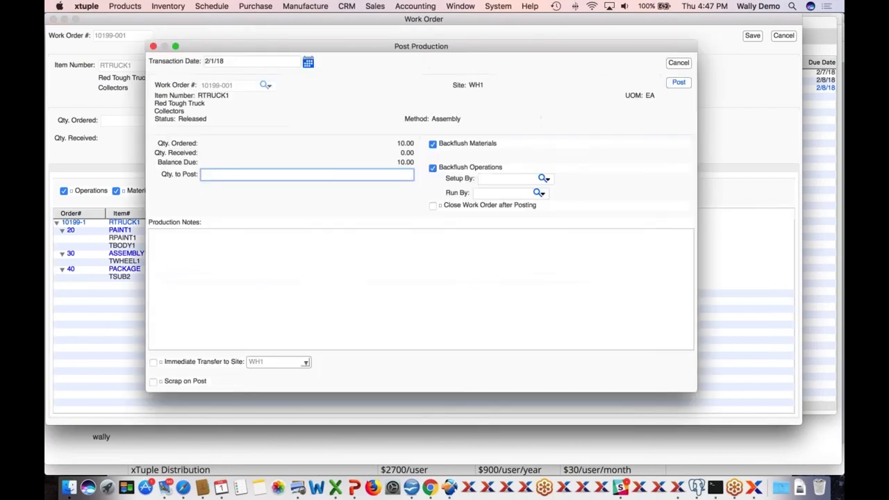
type("5")
key("Tab")
key("Tab")
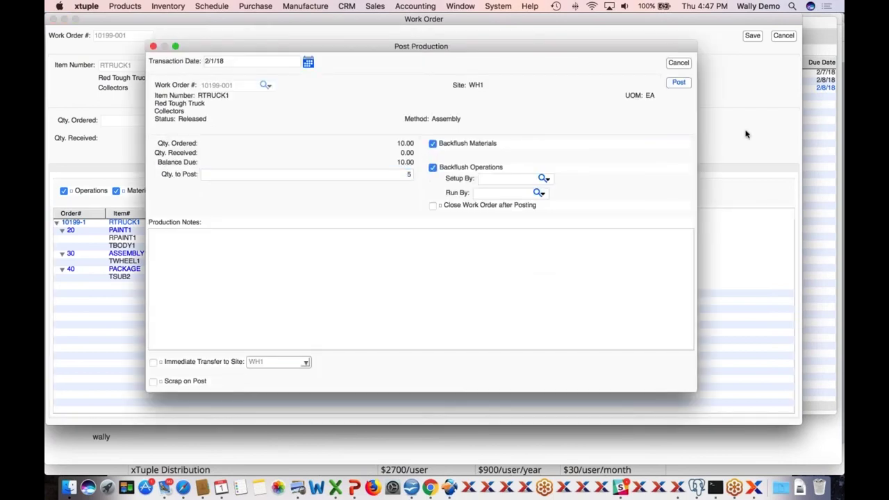
left_click(680, 82)
left_click(681, 83)
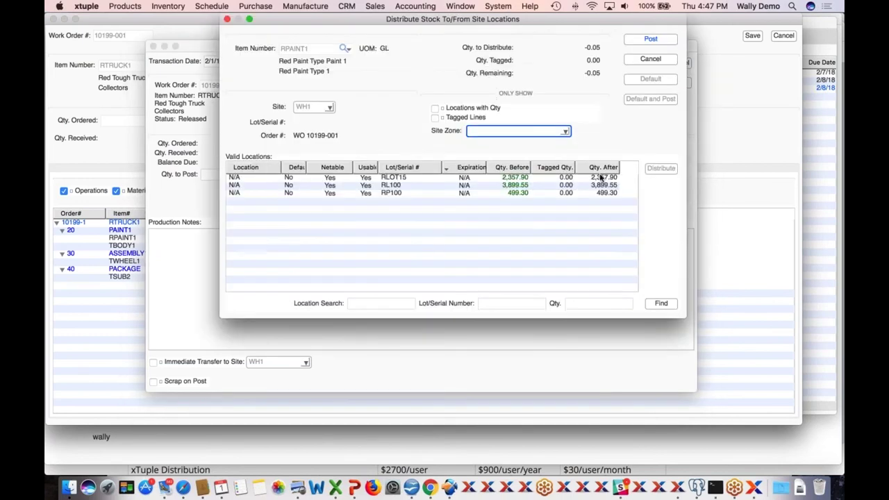
- Distribute the required RPAINT1 quantity from lot RP100, post it, and close the work order
double_click(521, 193)
left_click(270, 55)
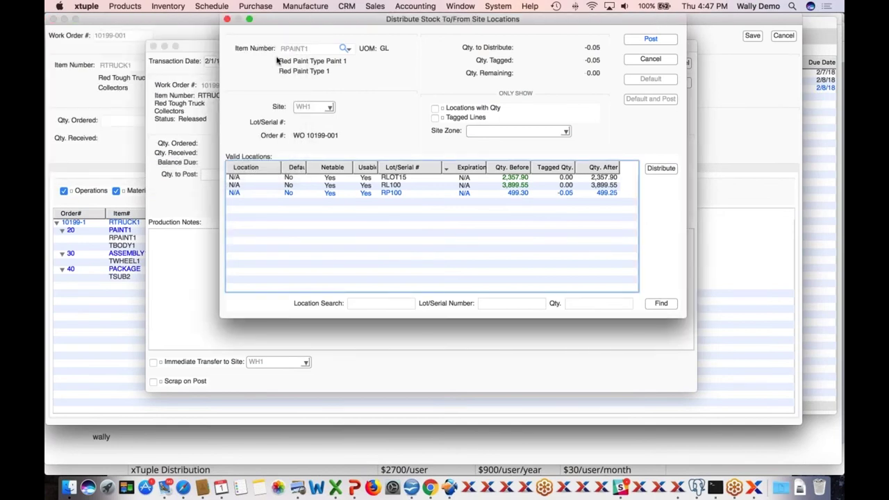
left_click(651, 39)
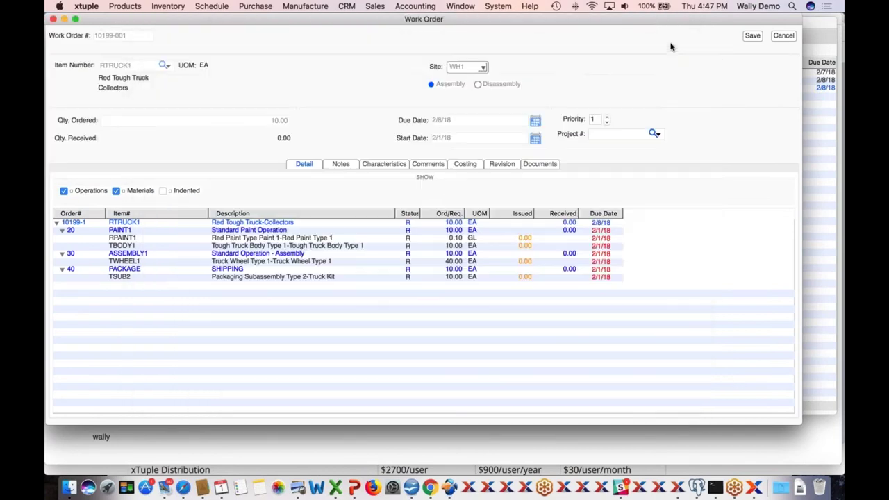
left_click(783, 36)
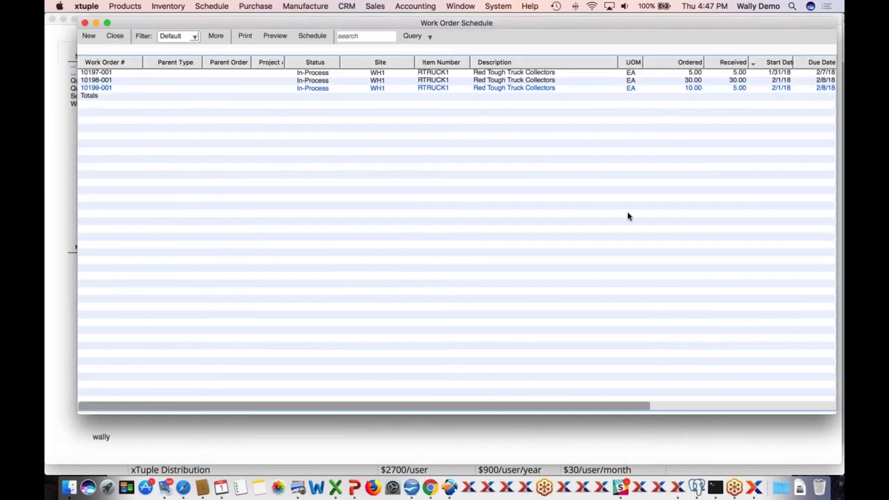
- Close the Work Order Schedule windows and display the Workflow Activities list
left_click(466, 7)
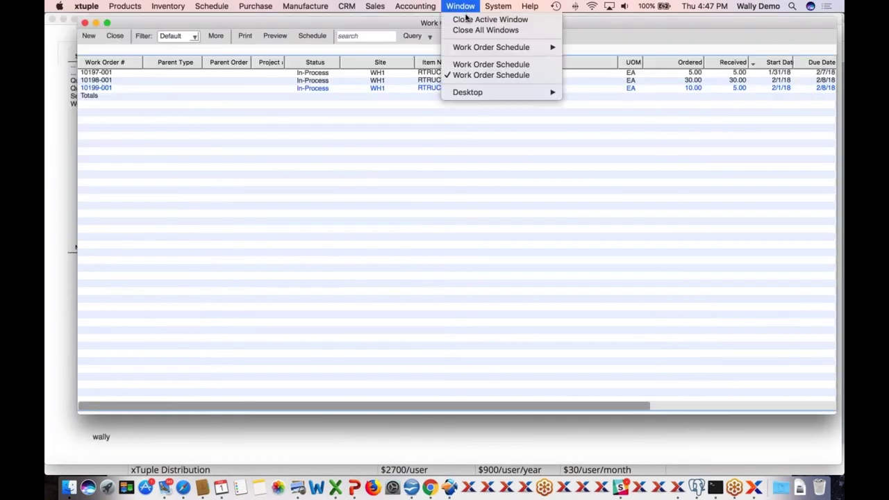
left_click(90, 230)
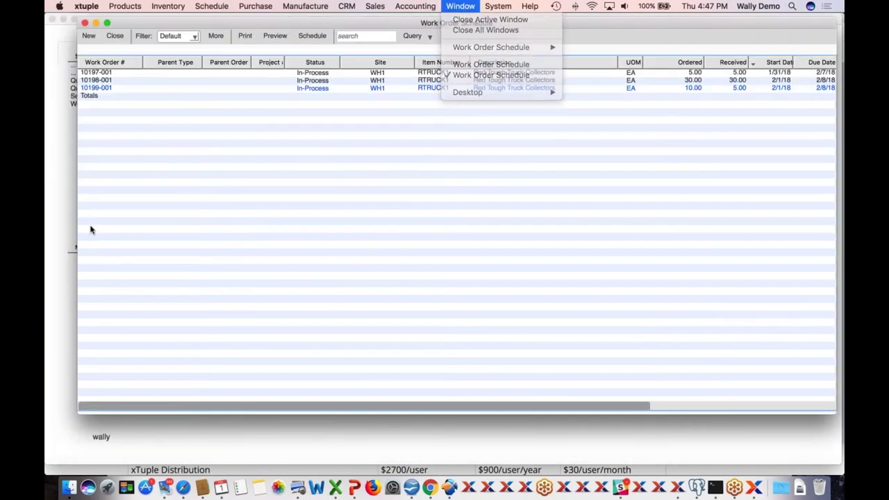
left_click(61, 150)
left_click(117, 89)
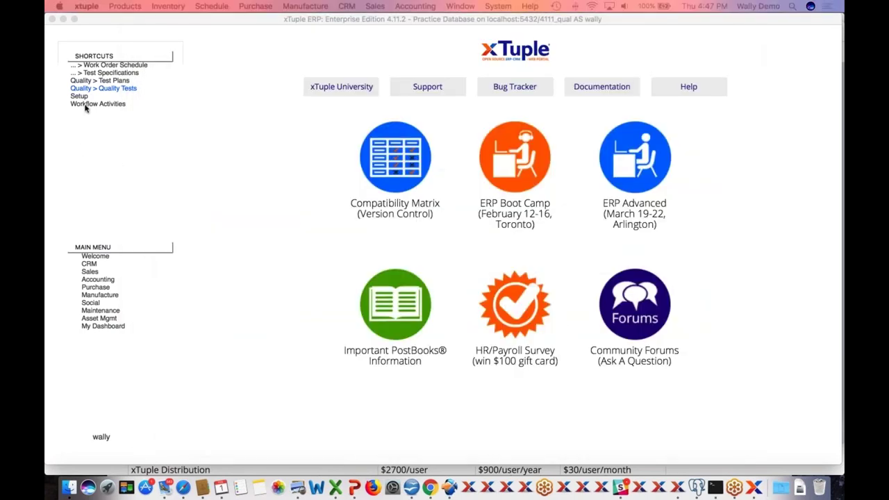
left_click(85, 104)
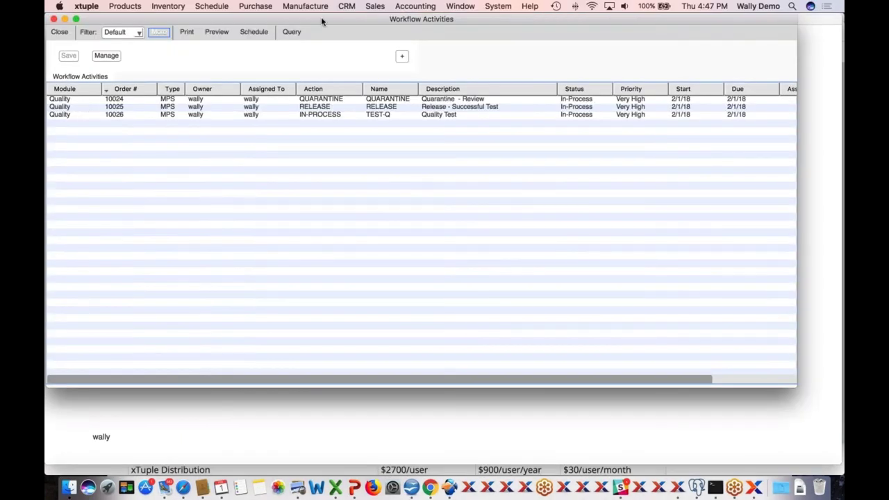
- Close and reopen the Workflow Activities list
left_click(60, 32)
left_click(488, 7)
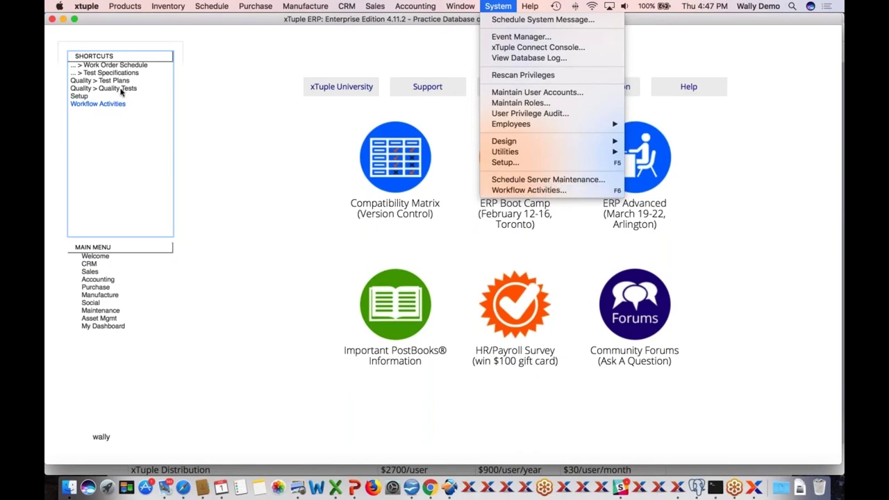
left_click(224, 74)
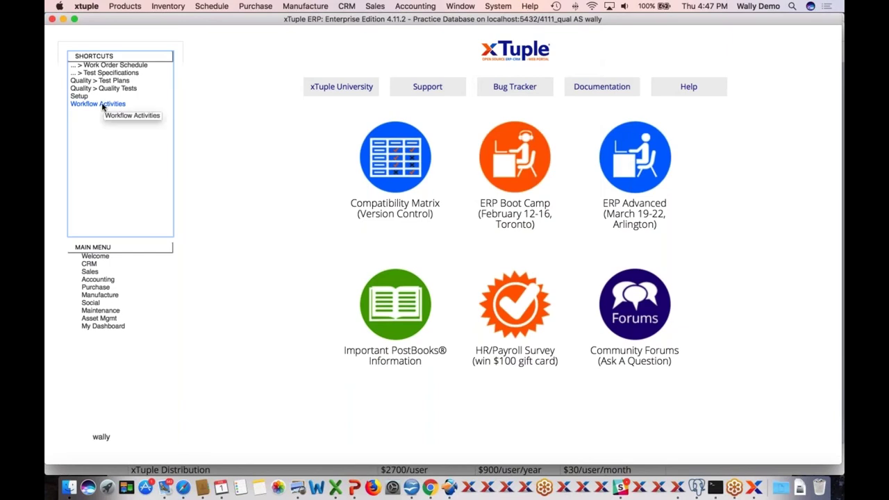
left_click(98, 104)
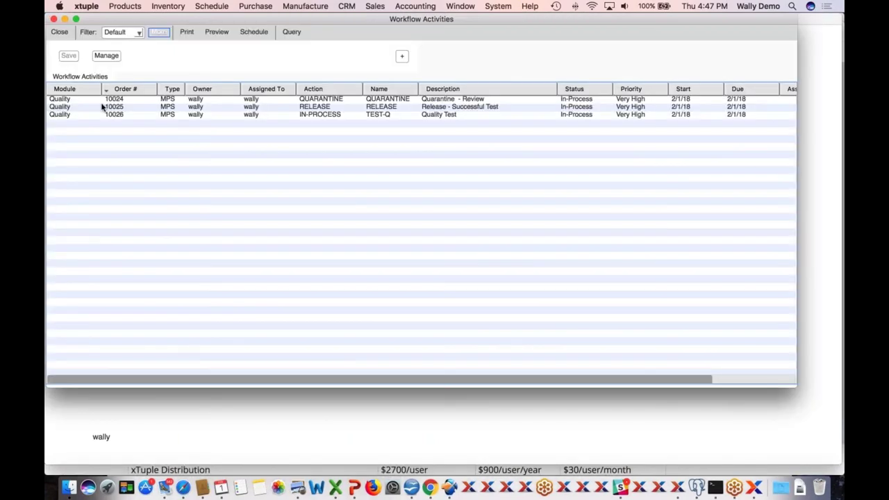
left_click_drag(400, 21, 401, 30)
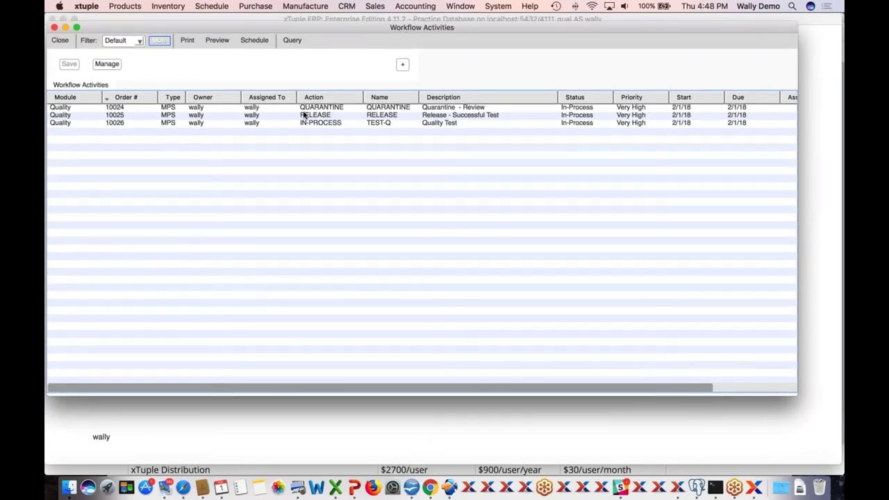
- Delete the QUARANTINE and RELEASE activities from the Workflow Activities list, confirming each deletion
left_click(123, 109)
left_click(123, 116)
right_click(118, 108)
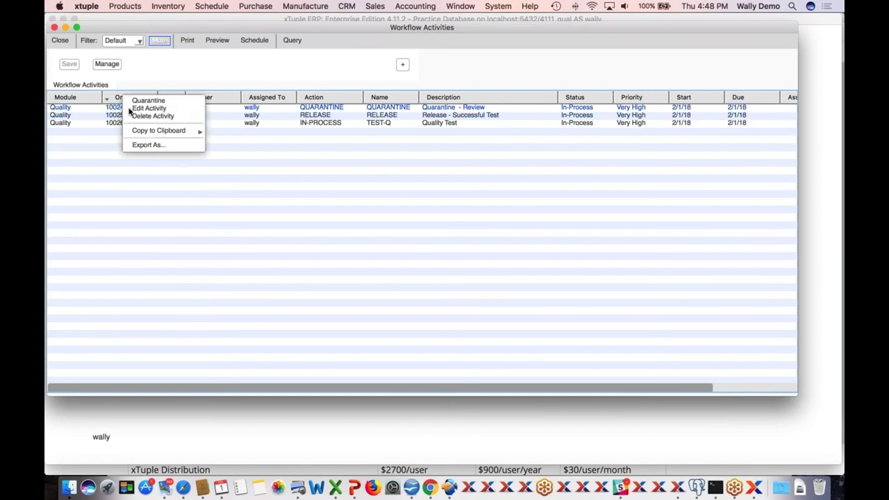
left_click(147, 116)
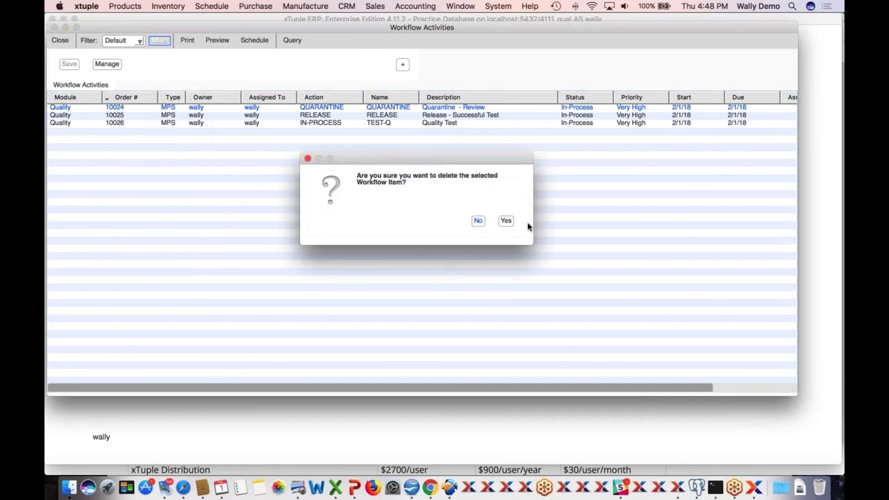
left_click(506, 221)
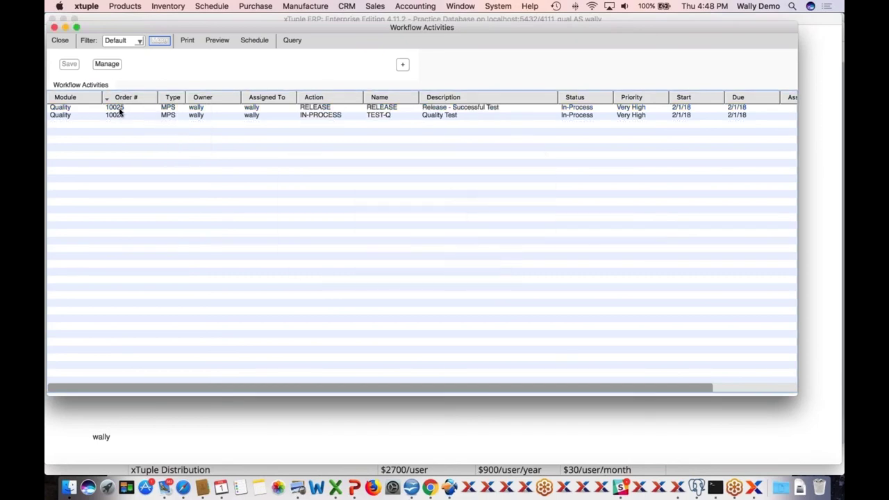
right_click(119, 109)
left_click(153, 109)
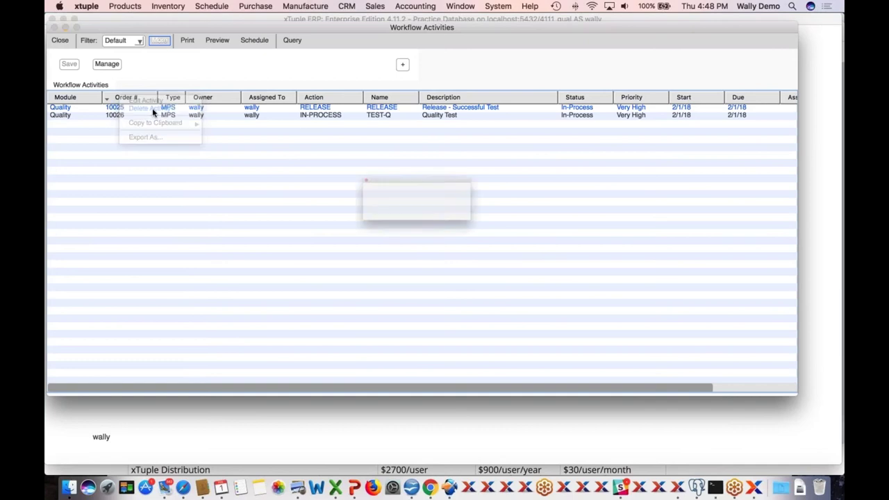
left_click(506, 220)
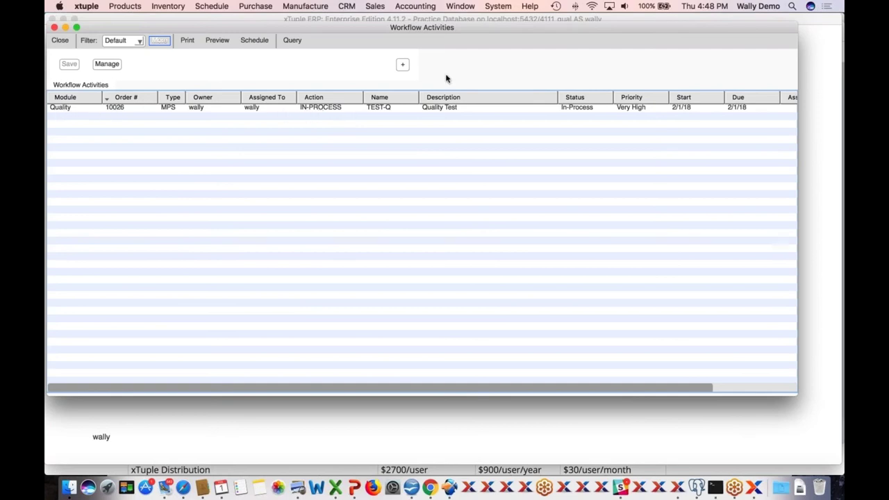
- Add a filter row to the workflow activities and examine the available filter criteria and list columns
left_click_drag(433, 30, 446, 33)
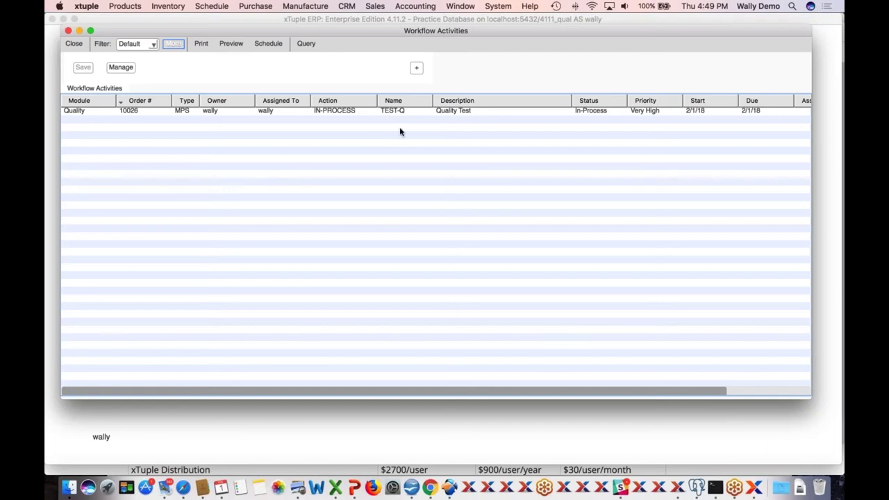
left_click(417, 68)
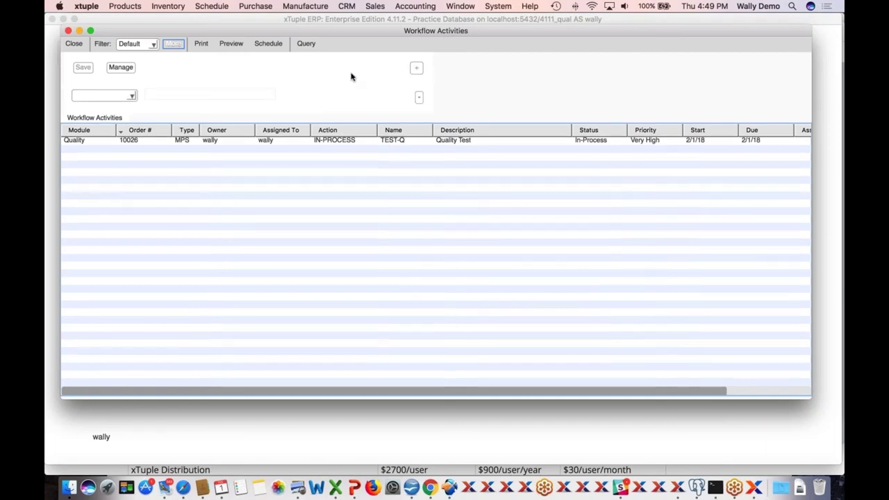
left_click(108, 98)
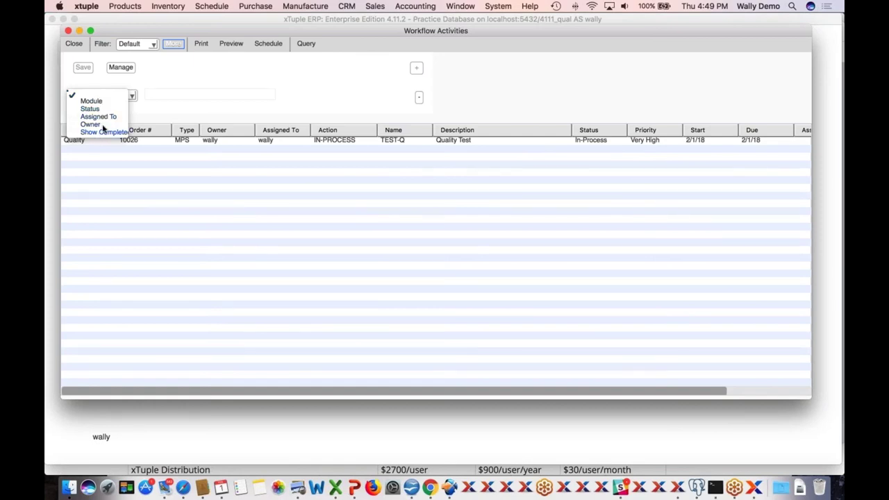
left_click(242, 74)
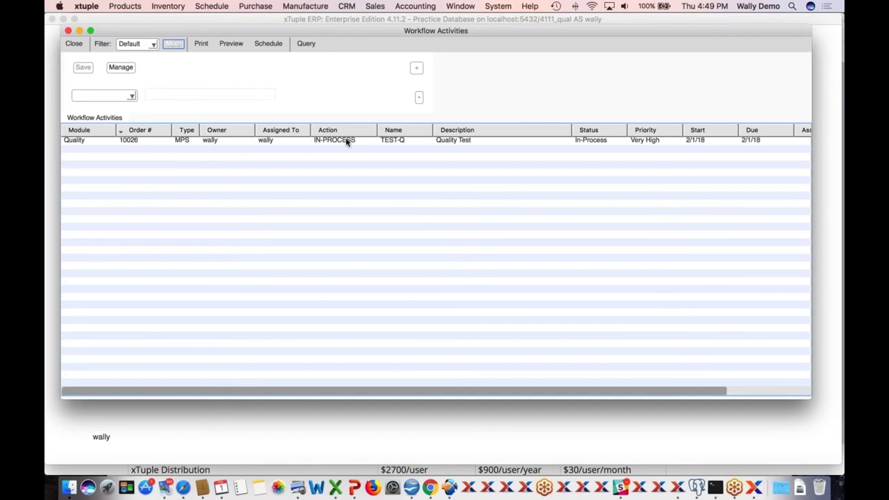
scroll(347, 141, "right", 2)
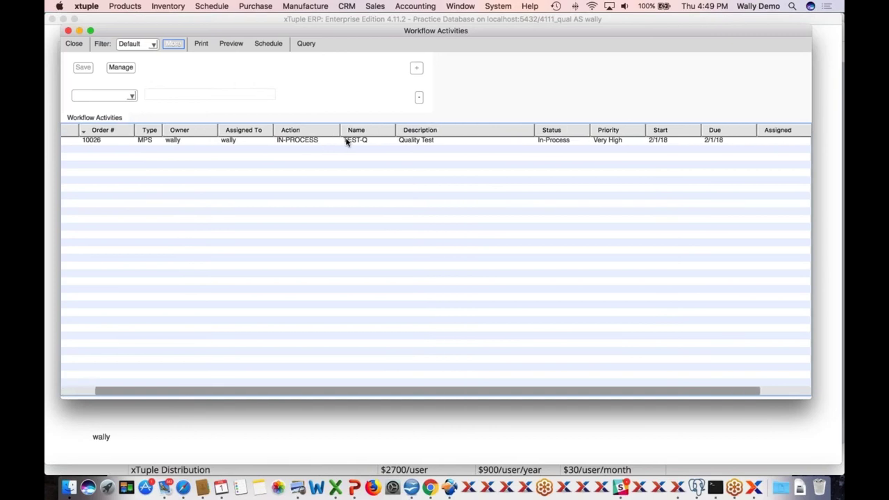
scroll(349, 141, "left", 2)
- Review the details and successors of the TEST-Q workflow activity, and close it without saving
right_click(349, 141)
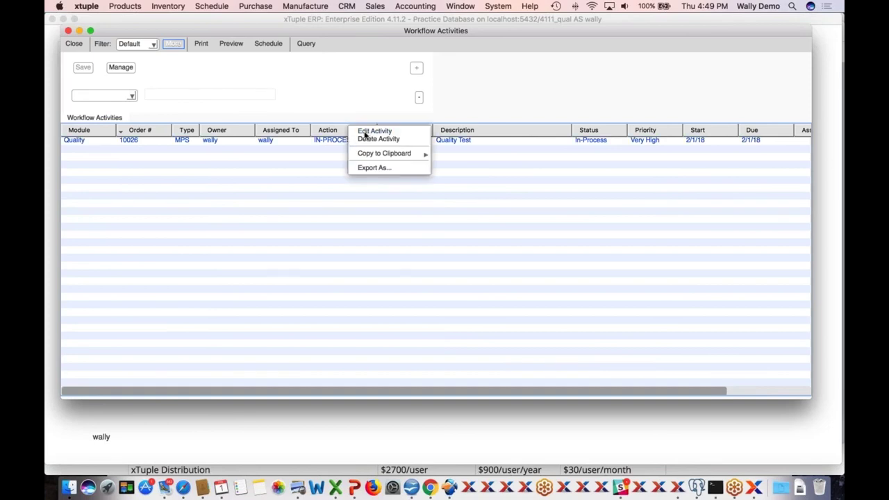
left_click(366, 131)
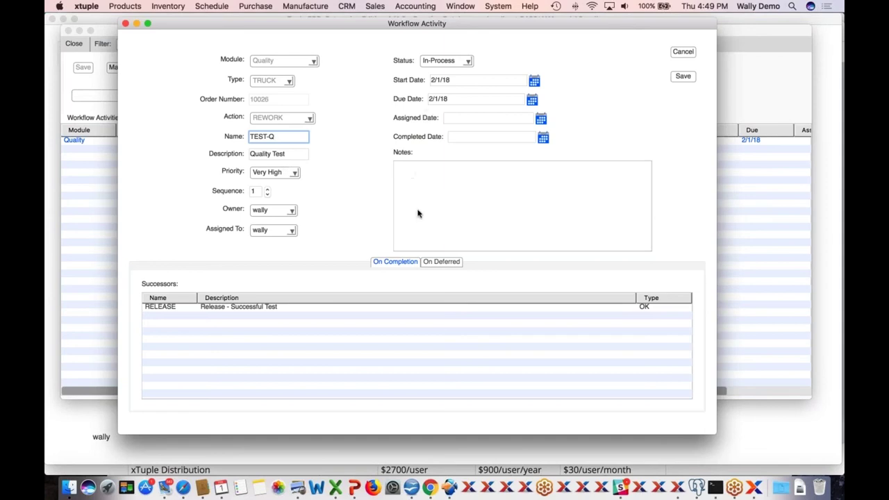
left_click(682, 52)
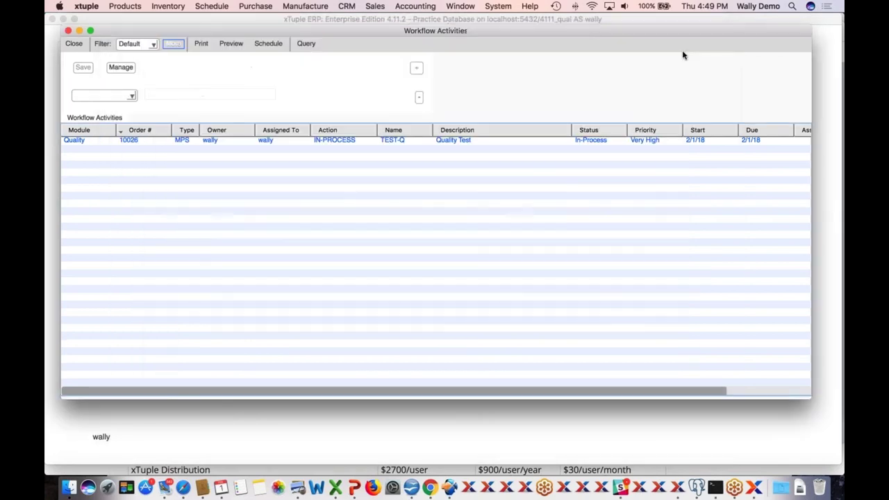
- Open the quality test from the TEST-Q activity and save results of 4 for Wheel Count and 11 for Measure Length
double_click(348, 140)
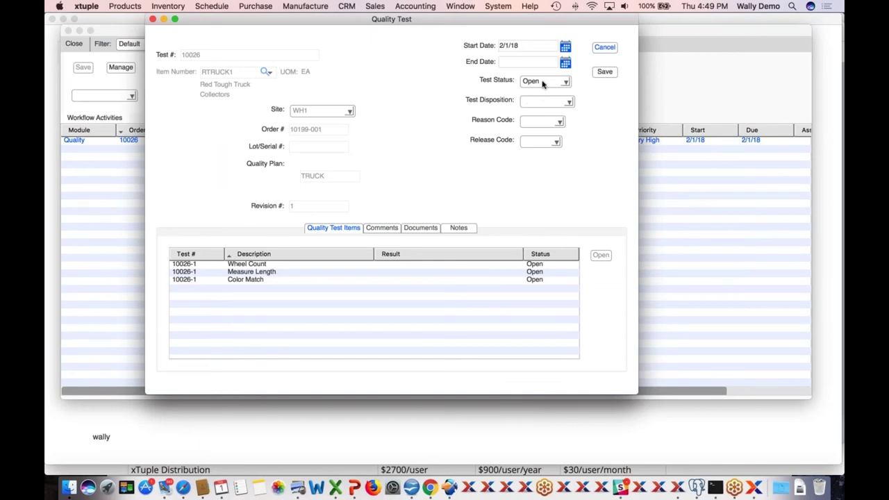
double_click(253, 265)
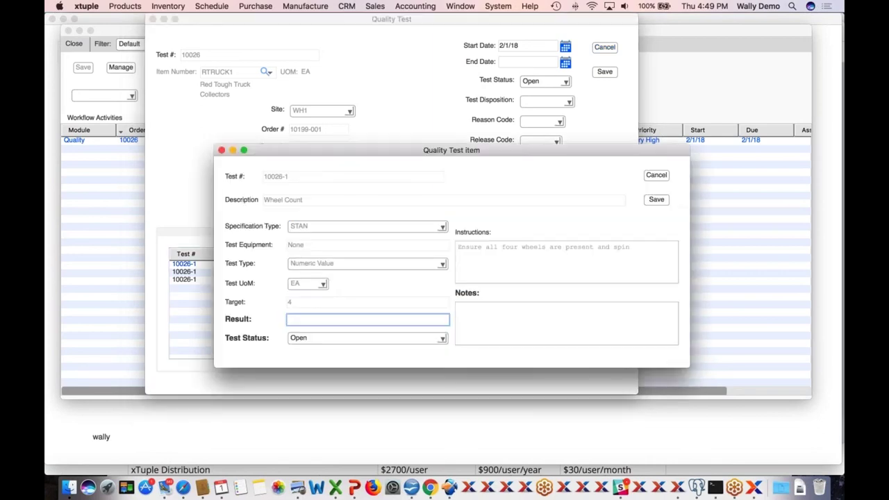
type("4")
key("Tab")
left_click(656, 199)
double_click(264, 272)
type("11")
left_click(656, 199)
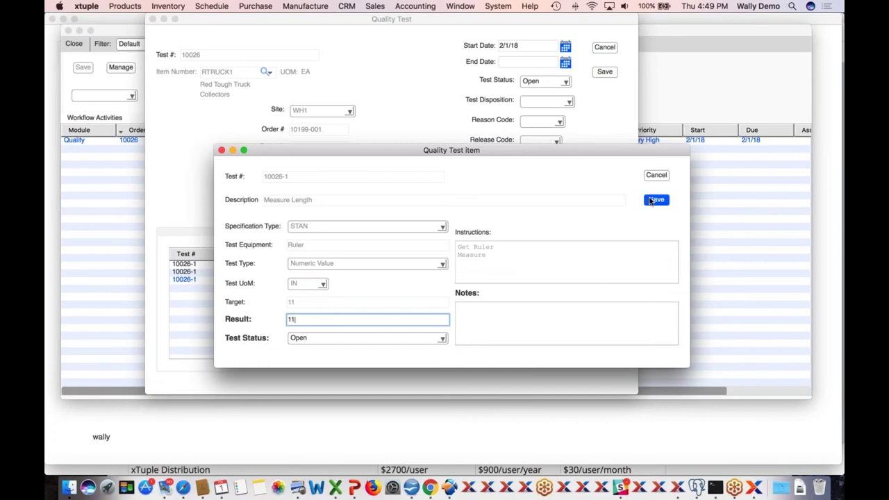
- Record Color Match as "BAAAD Coloring" with status Fail and the note "Color WAY off", and save the quality test
double_click(243, 280)
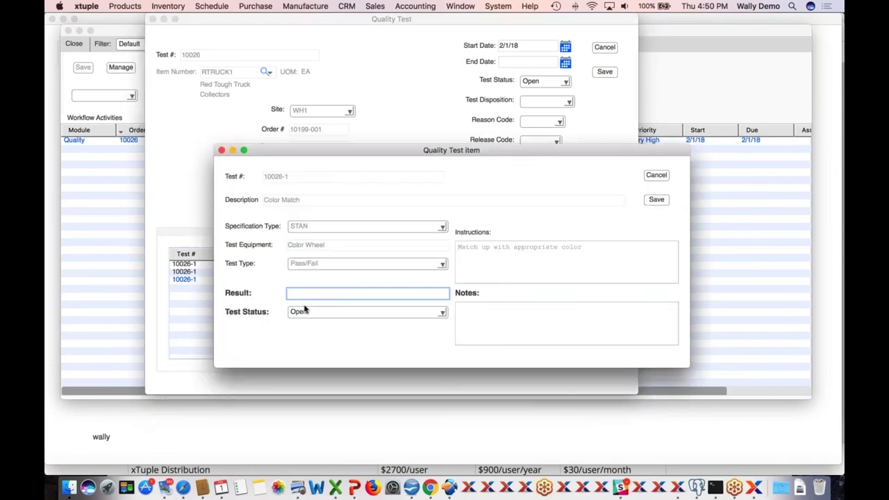
type("BAAAD Colo")
key("BackSpace")
type("r")
type("oring")
key("Tab")
key("f")
left_click(458, 310)
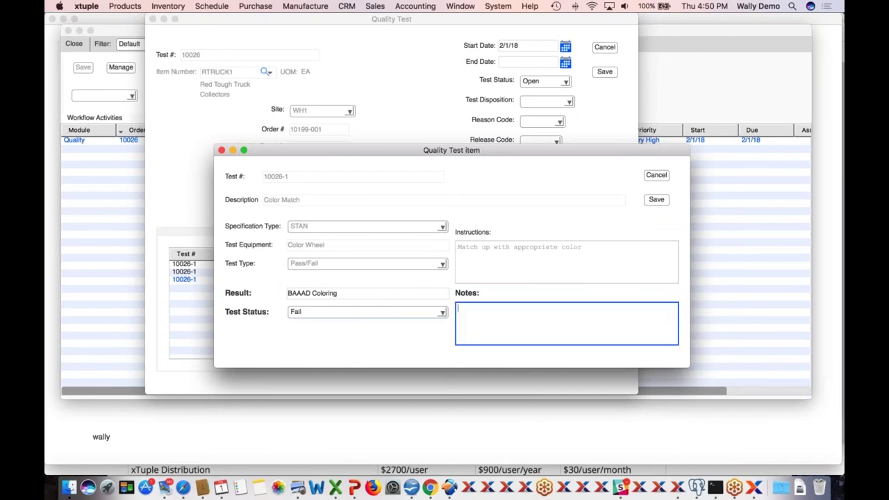
type("Color WAY off")
left_click(656, 199)
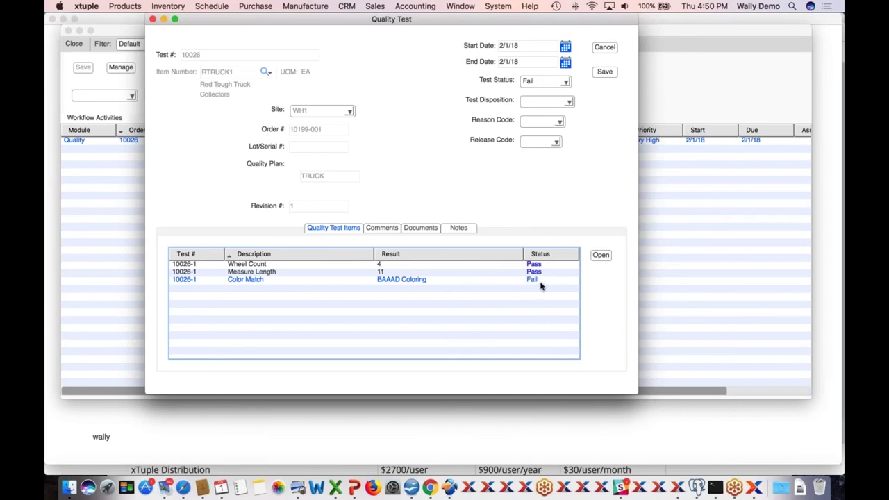
left_click(605, 72)
left_click(605, 72)
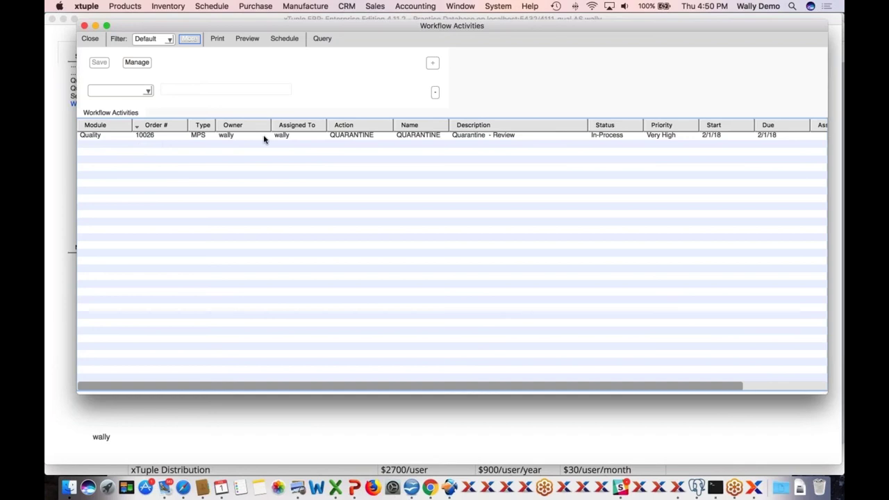
- Open the Quarantine action's inter-site transaction for RTRUCK1, review the available destination sites, and cancel it
right_click(356, 137)
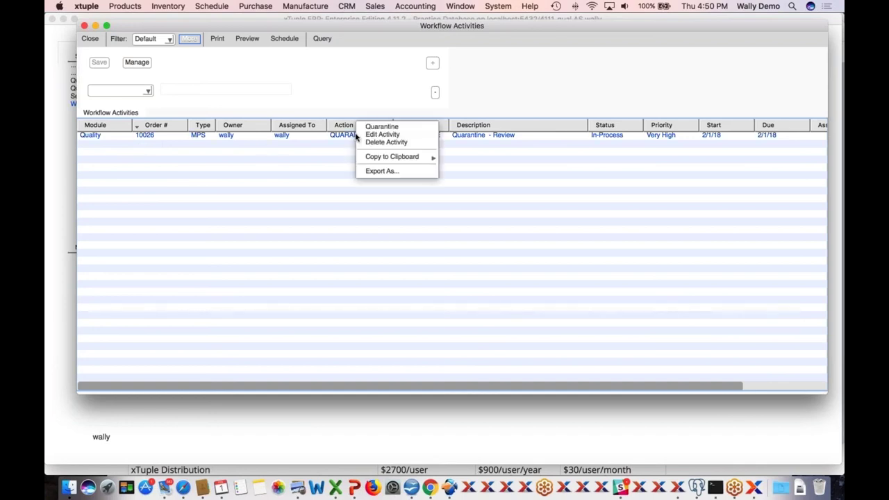
left_click(377, 85)
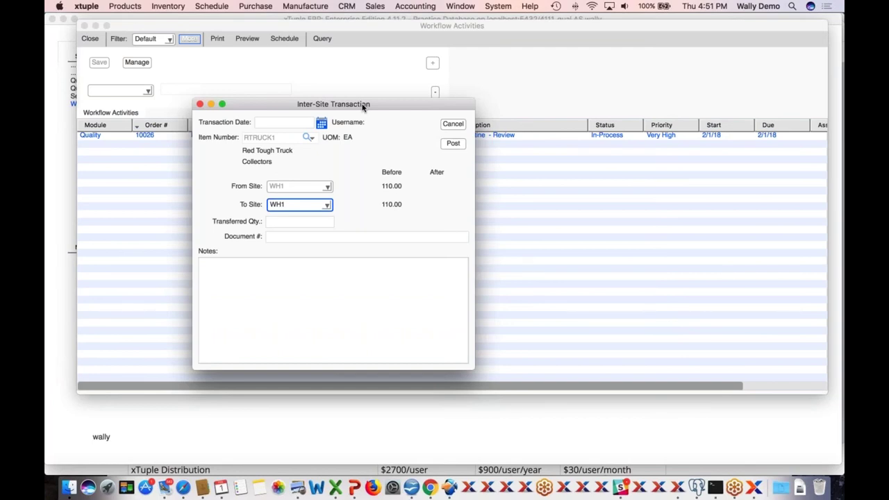
left_click(327, 204)
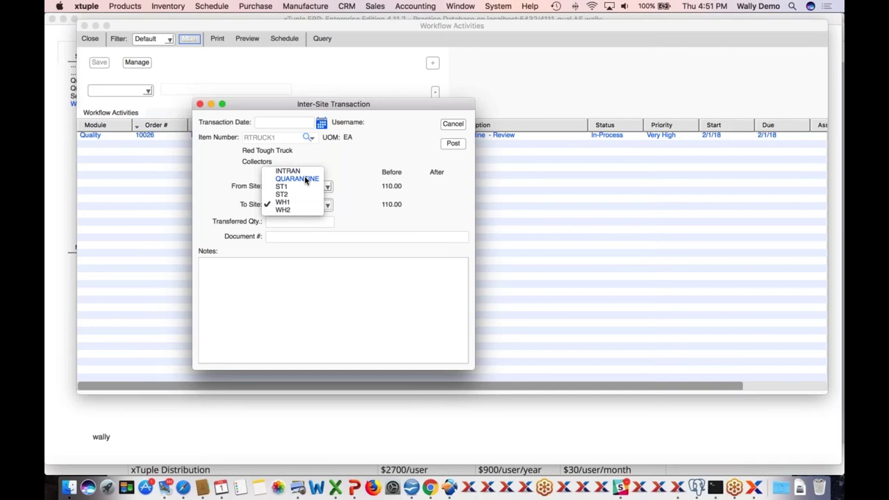
left_click(459, 128)
left_click(453, 124)
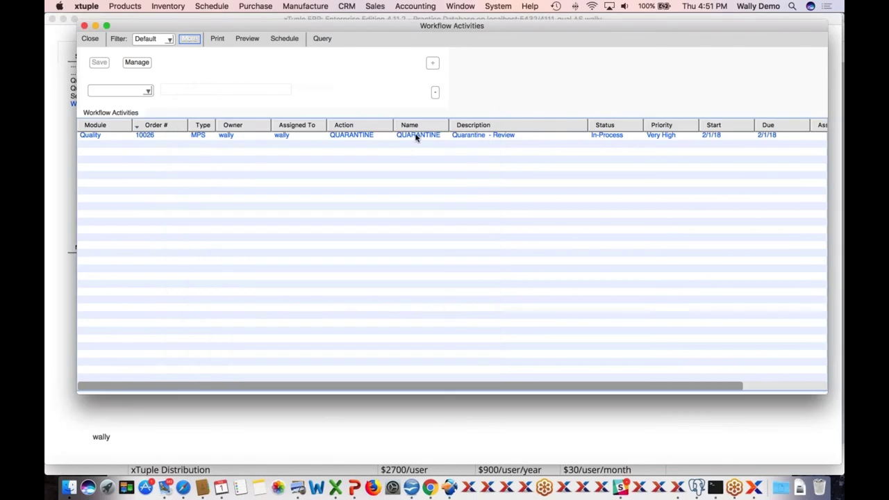
- Open the QUARANTINE workflow activity for editing and set its status to Deferred
right_click(416, 137)
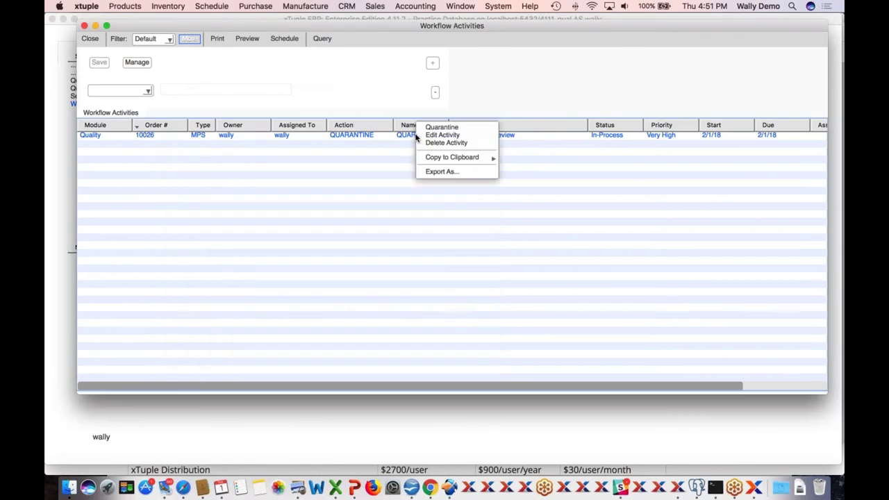
left_click(446, 138)
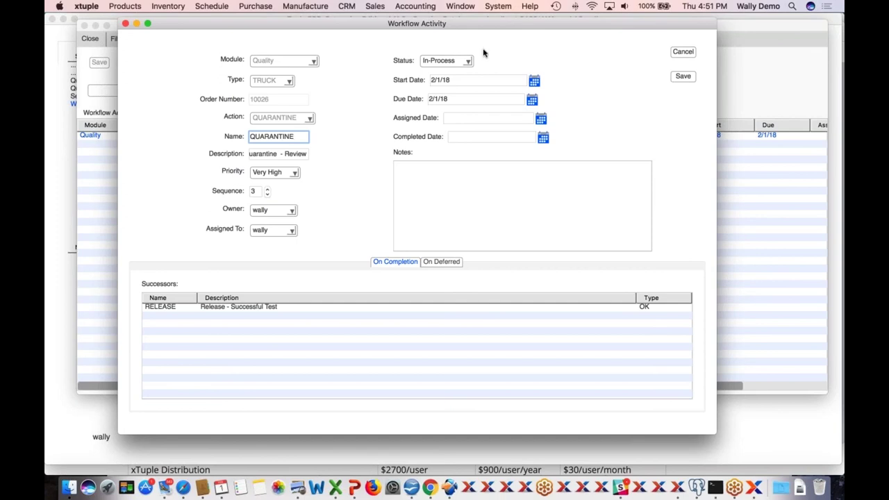
left_click(468, 62)
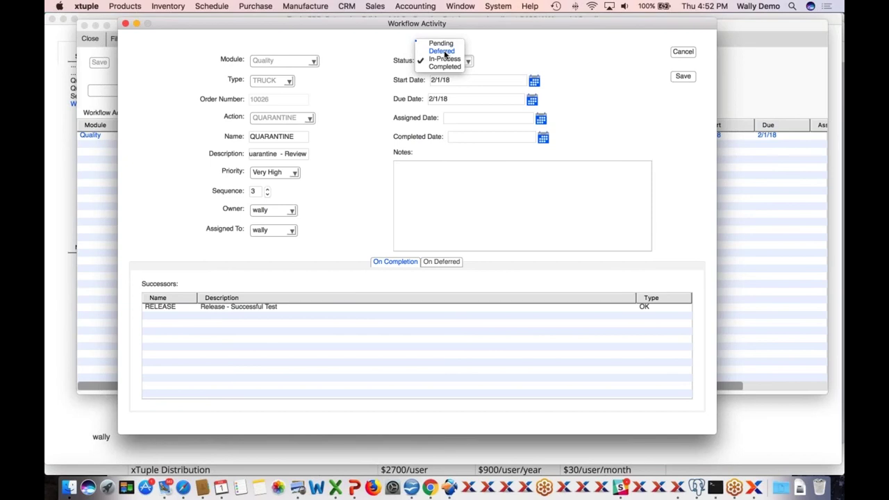
left_click(441, 51)
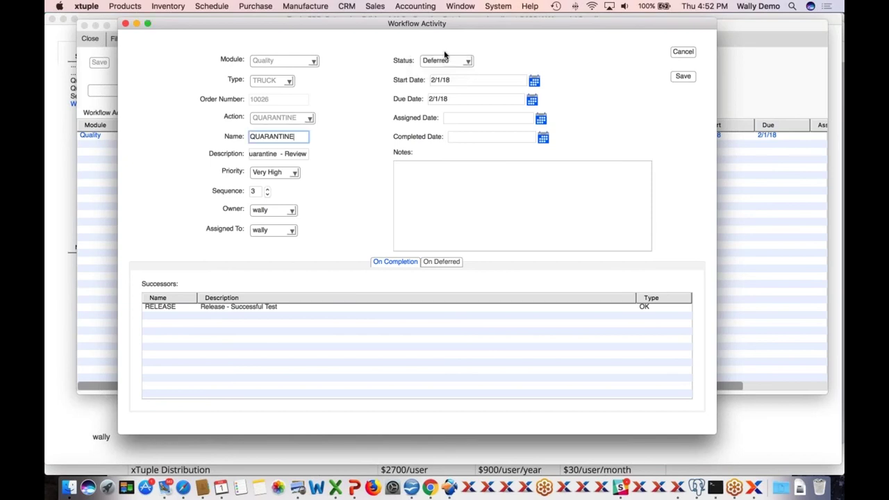
- Enter the note "Needs color work, send back MFG paint" on the QUARANTINE activity and save it
left_click(425, 175)
type("W")
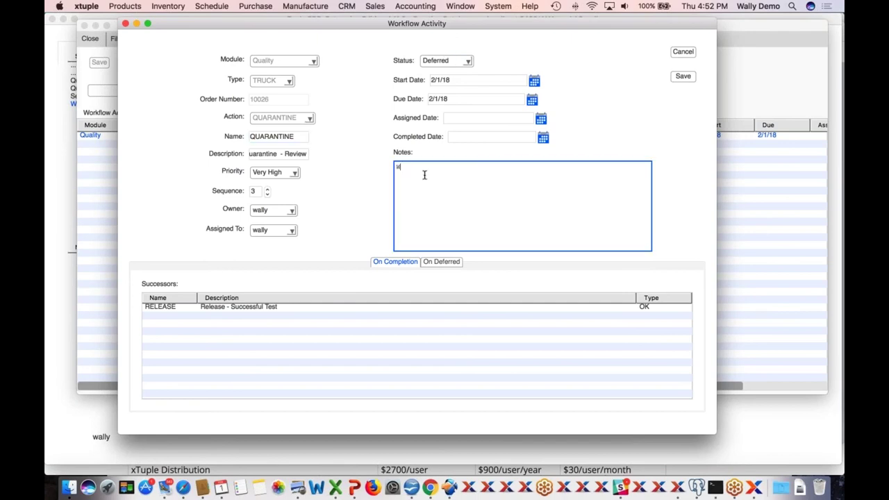
key("BackSpace")
type("Need")
type("s color work")
type(", send bac")
type(" to")
key("BackSpace")
key("BackSpace")
key("BackSpace")
type("k MFG paint")
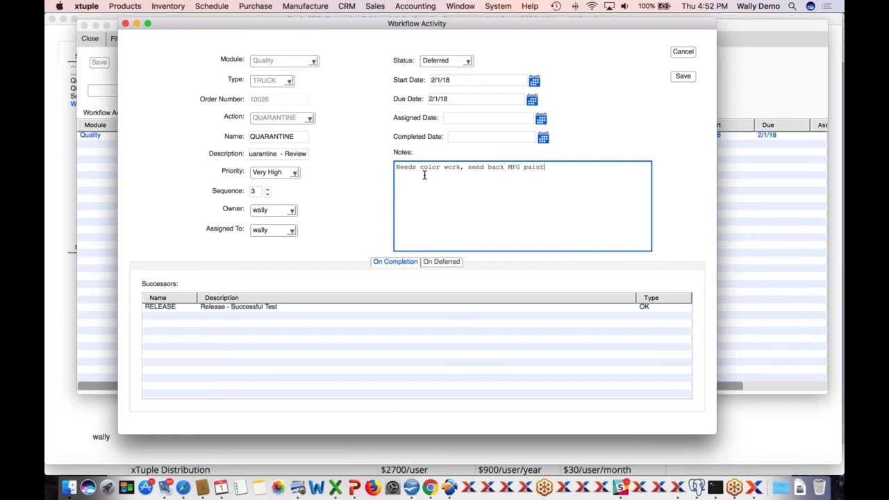
left_click(686, 77)
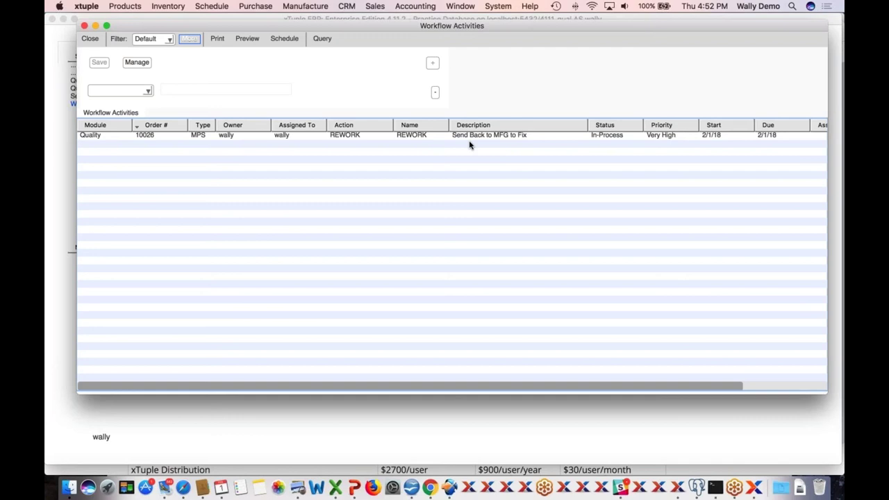
- Open the manufacturing rework operation from the REWORK workflow activity and set its total run time to 15
scroll(415, 137, "right", 1)
right_click(408, 136)
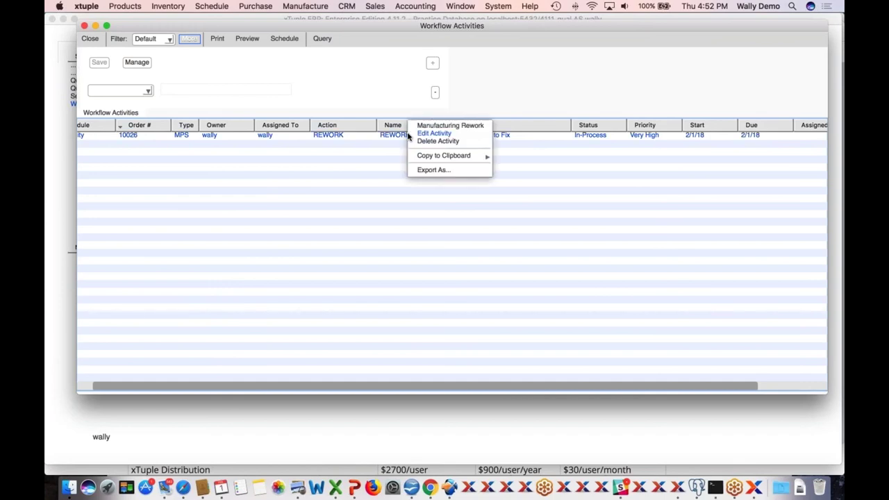
left_click(533, 78)
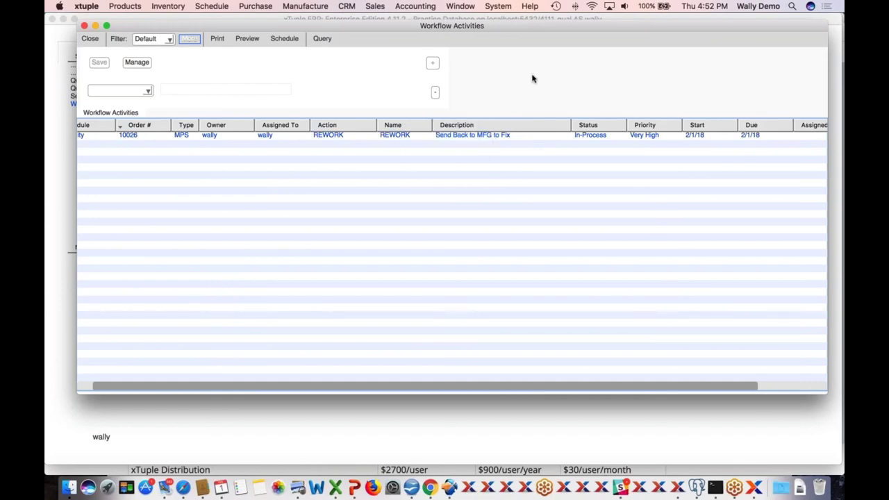
double_click(401, 137)
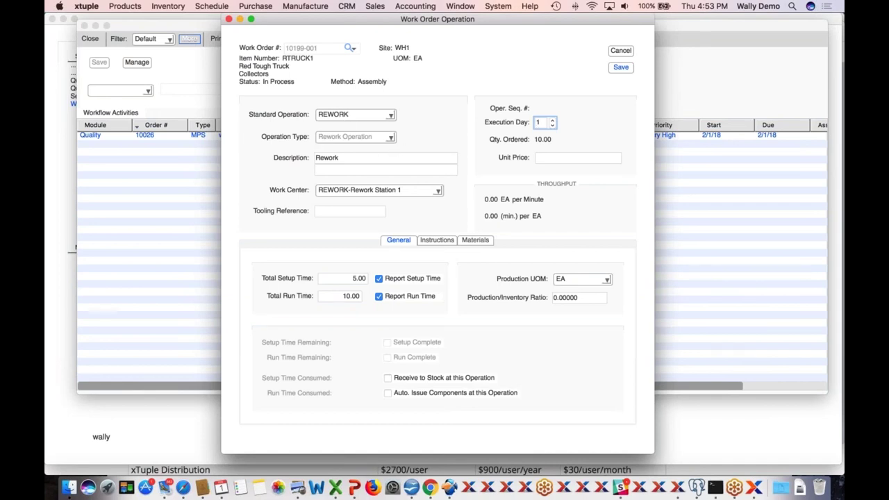
left_click(342, 278)
left_click(359, 295)
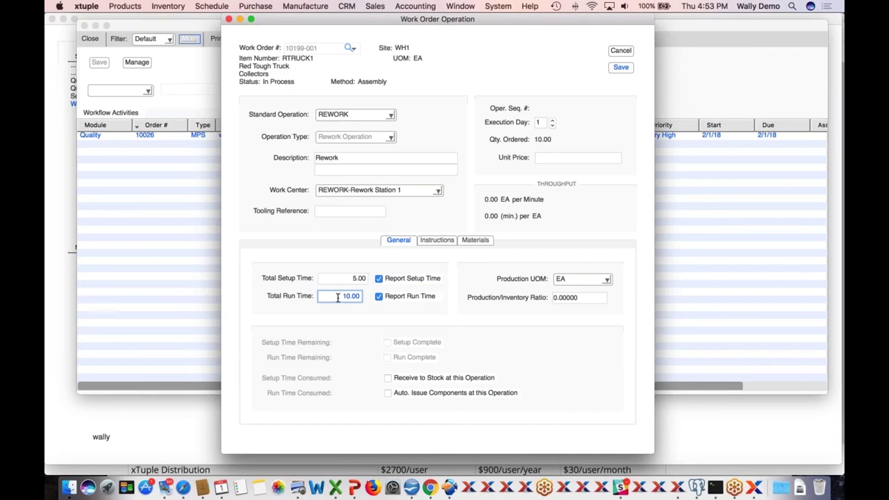
key("super+a")
type("15")
key("Tab")
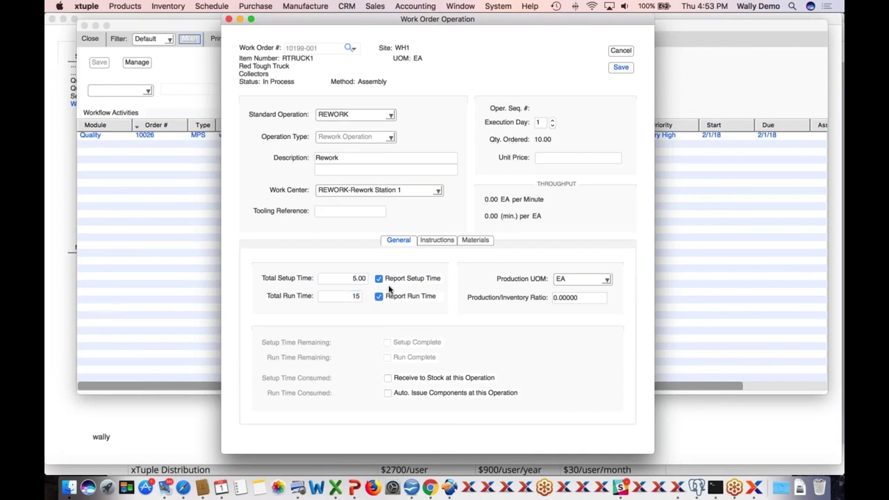
- Add the line "-Send back to Paint station, re-paint" to the rework operation's instructions
left_click(434, 240)
left_click(488, 277)
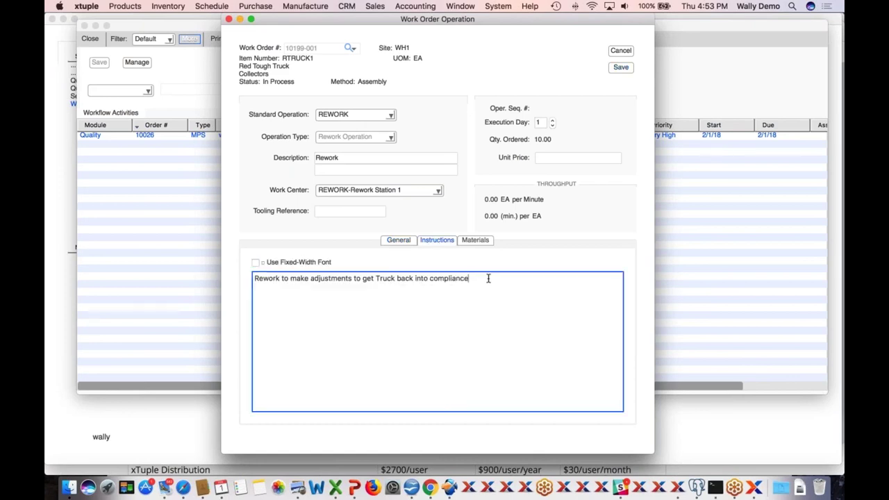
type("-Send back to Paint station,")
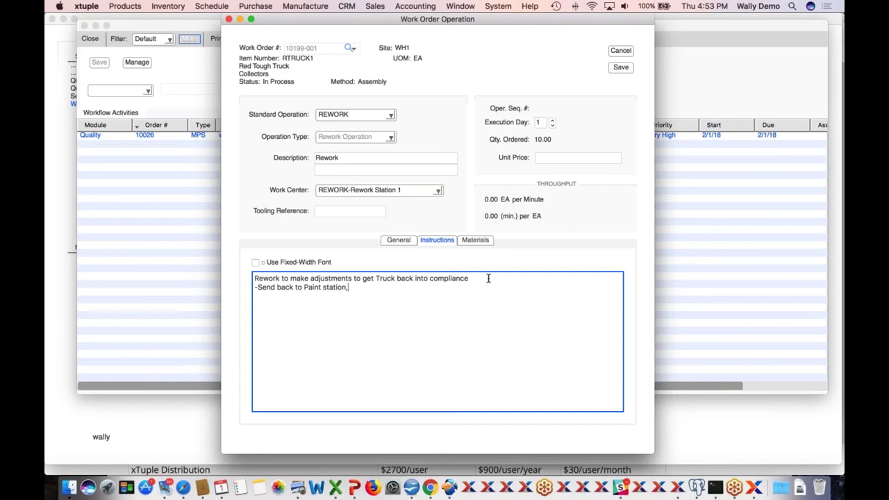
type(" re-")
type("o")
key("BackSpace")
type("paint")
- Change the rework operation's work center to PAINT1-Paint Work Center #1 and save the operation
left_click(438, 193)
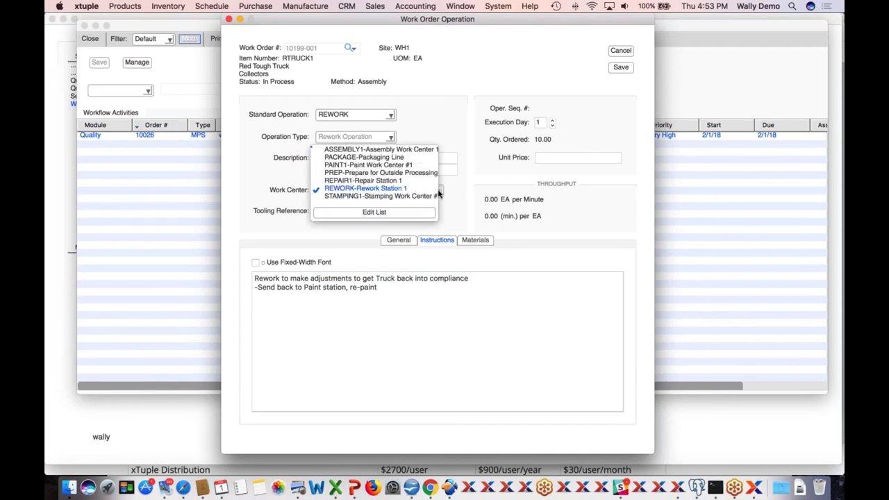
left_click(369, 165)
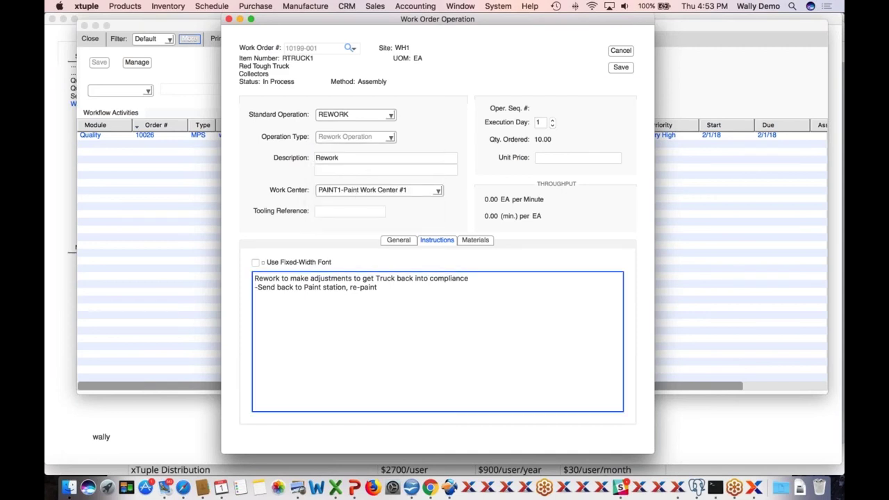
left_click(627, 67)
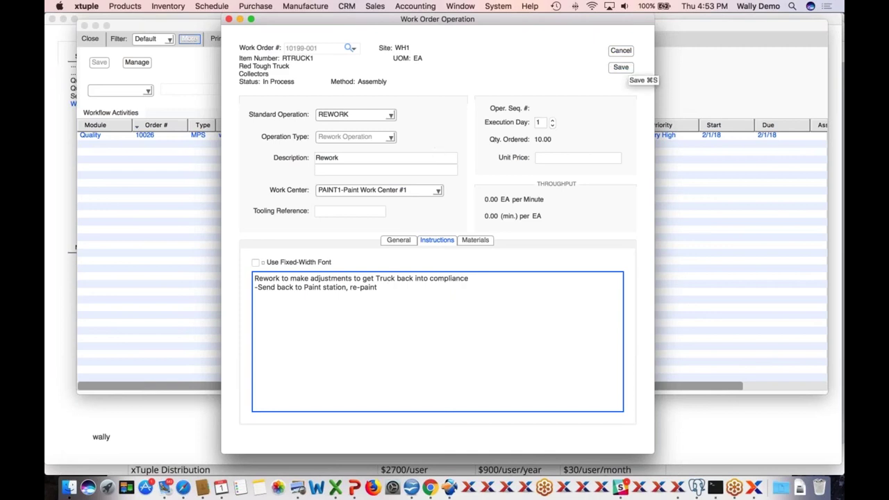
left_click(355, 159)
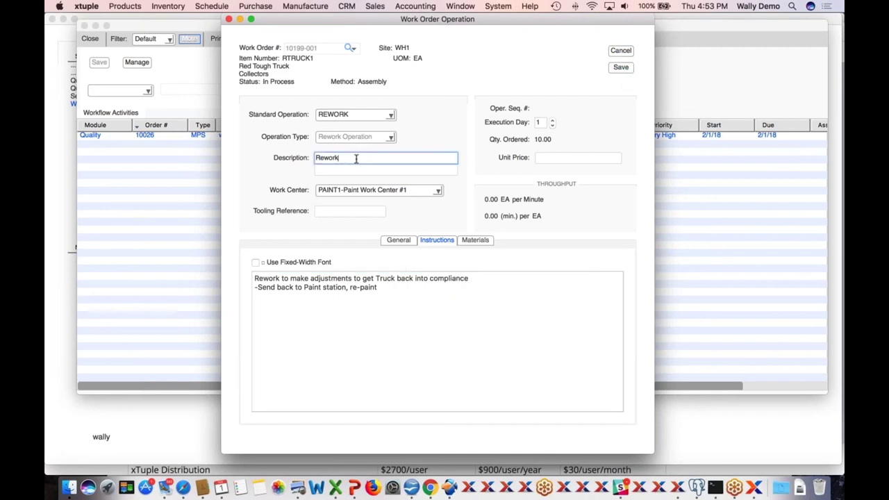
left_click(620, 67)
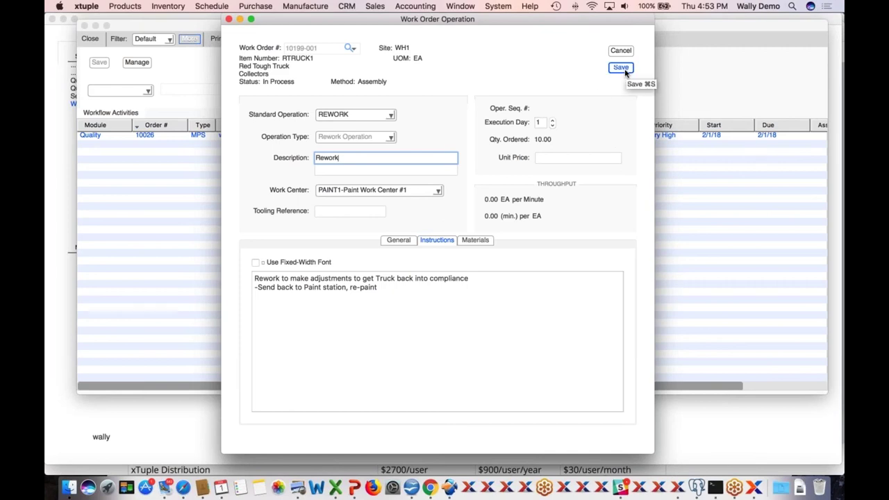
left_click(624, 71)
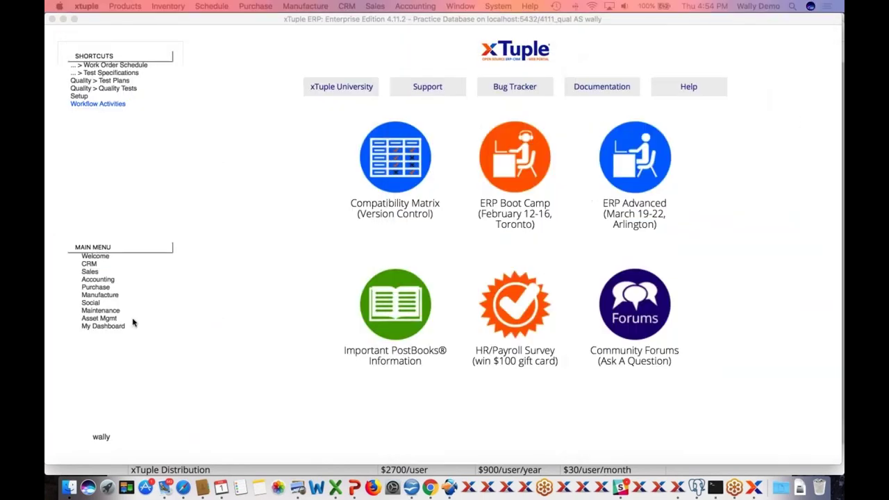
- Open the RTRUCK1 work order for 10 units from the Work Order Schedule and review its operations with materials hidden and shown
left_click(118, 65)
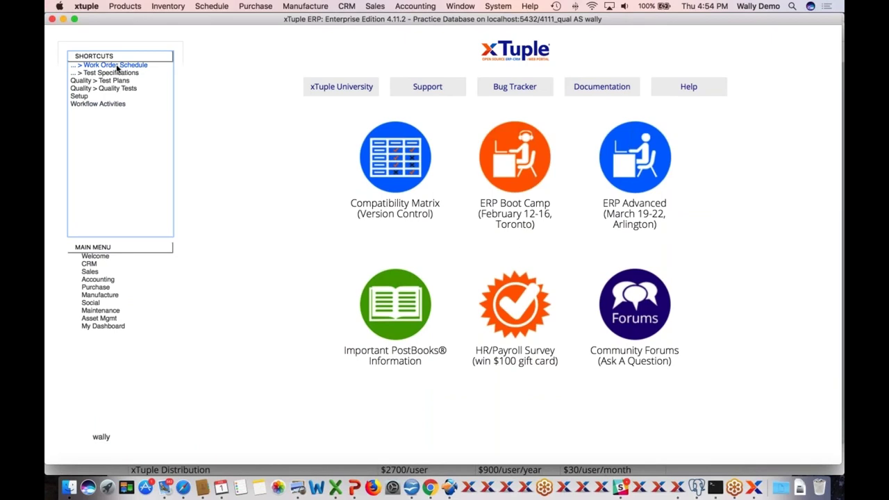
left_click(418, 38)
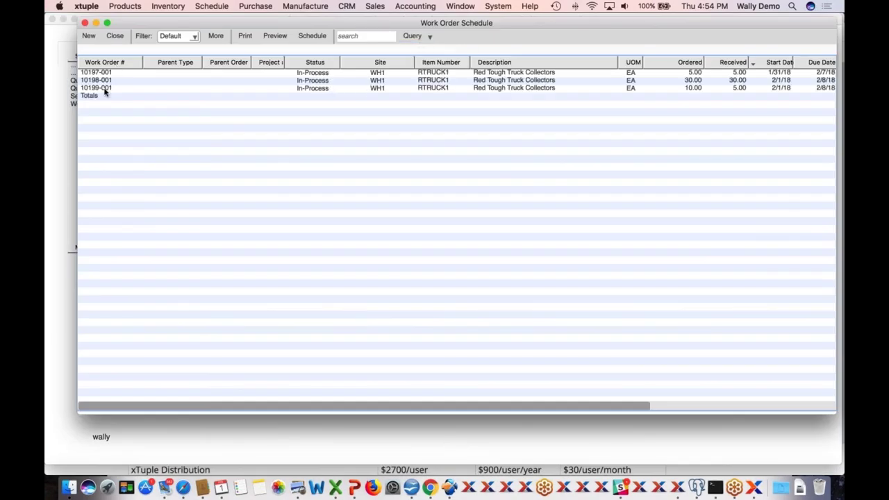
double_click(102, 89)
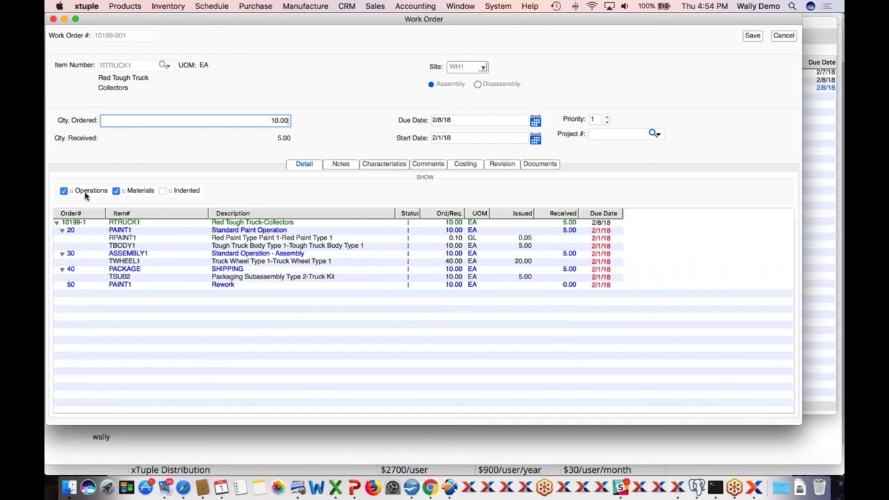
left_click(142, 191)
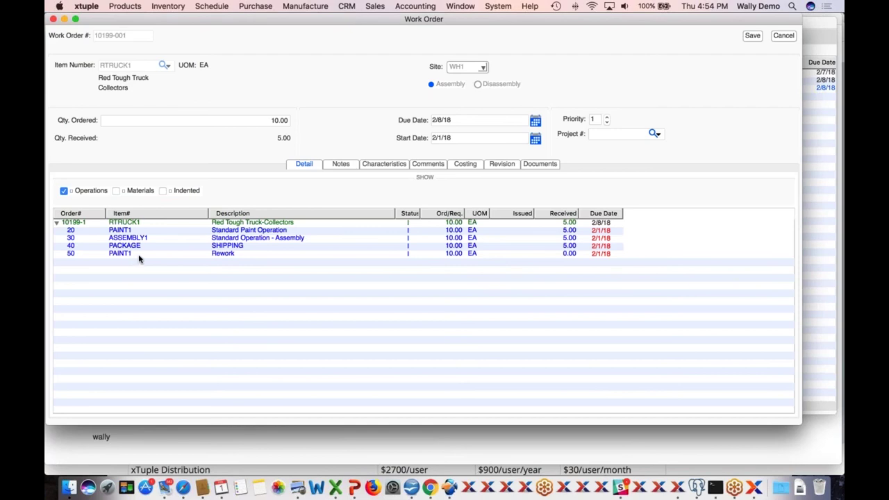
left_click(147, 194)
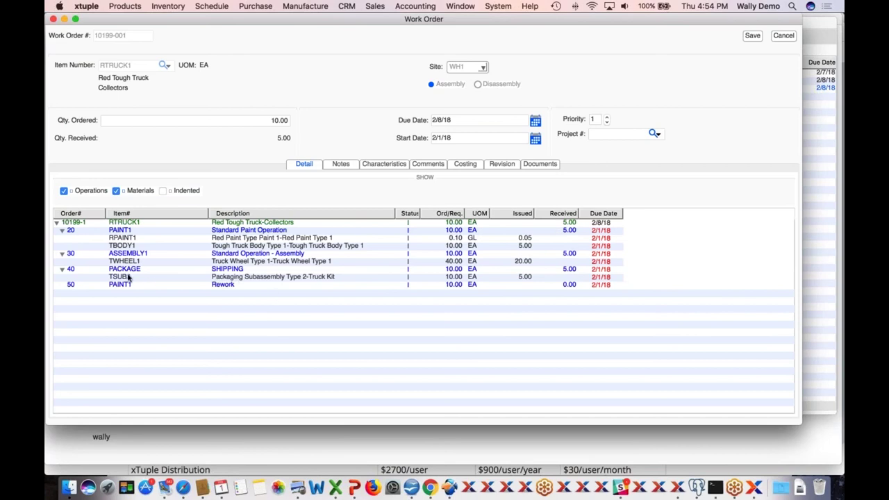
- Start posting the work order's operation 50 Rework with a quantity of 5 and a specified run time of 15
left_click(230, 289)
right_click(230, 289)
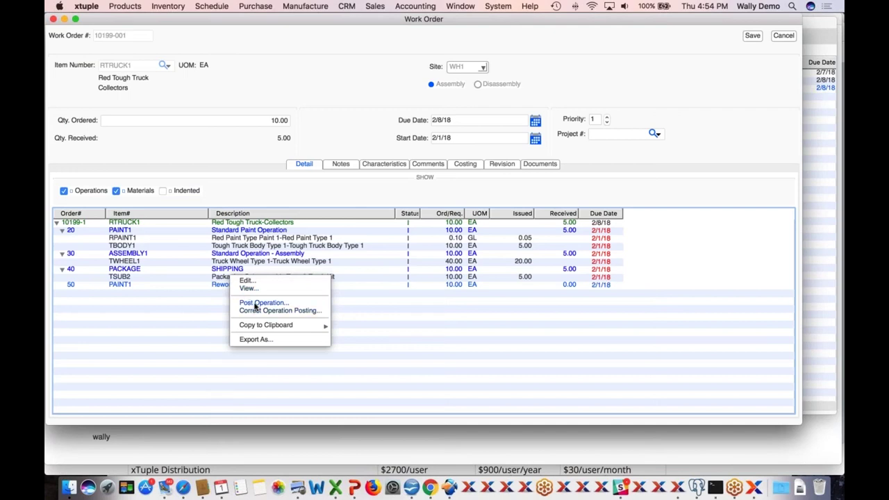
left_click(258, 304)
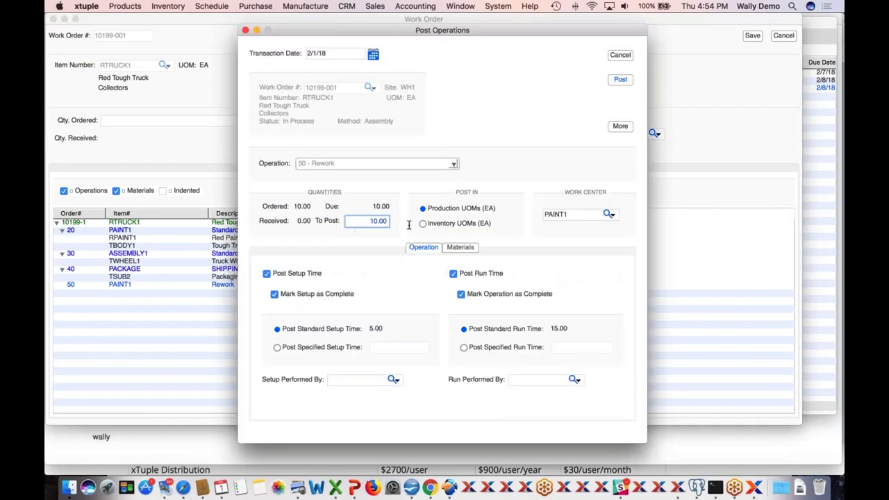
type("5")
key("Tab")
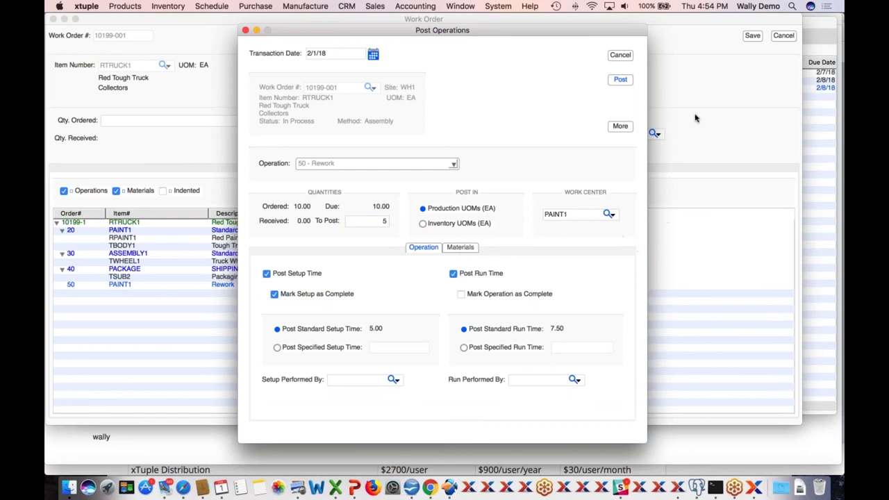
left_click(462, 348)
left_click(566, 347)
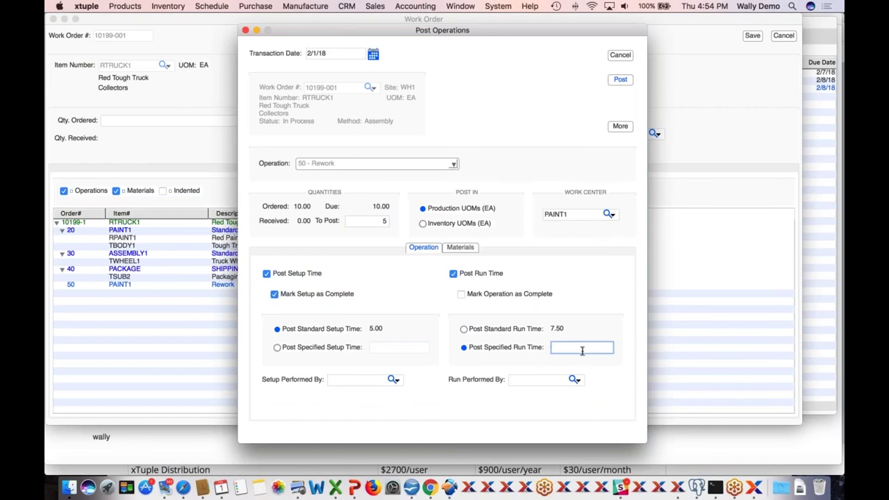
key("Tab")
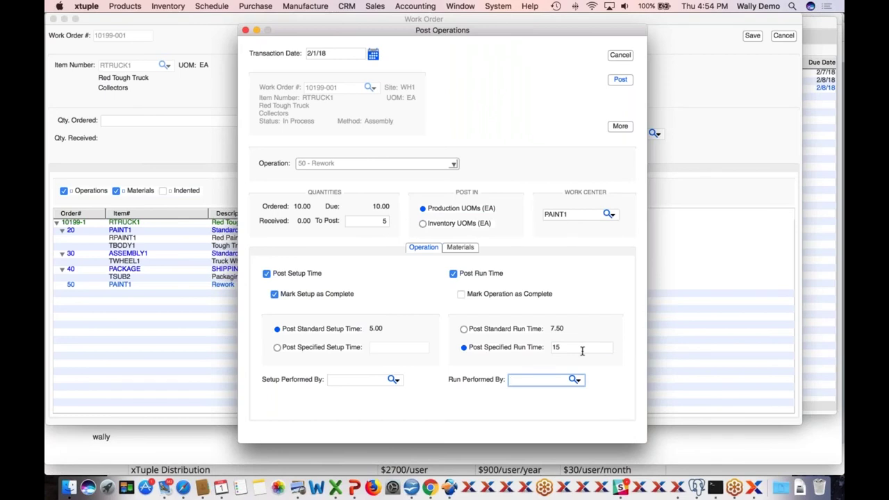
- Enter the employee's username as performing both the run and the setup, and post the rework operation
type("w")
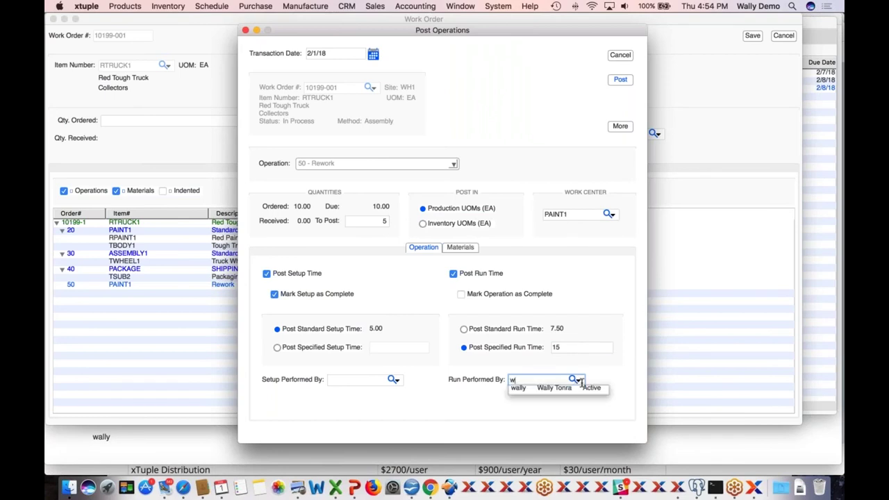
left_click(565, 389)
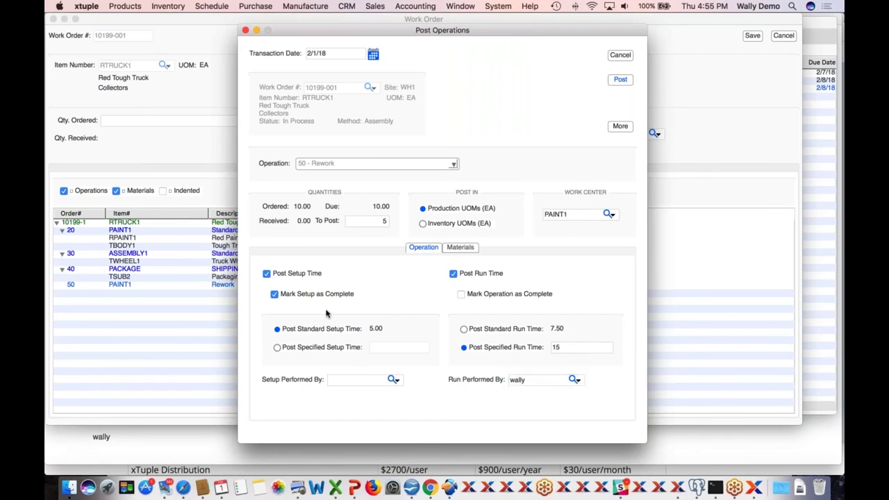
left_click(344, 380)
type("wa")
left_click(353, 390)
left_click(627, 80)
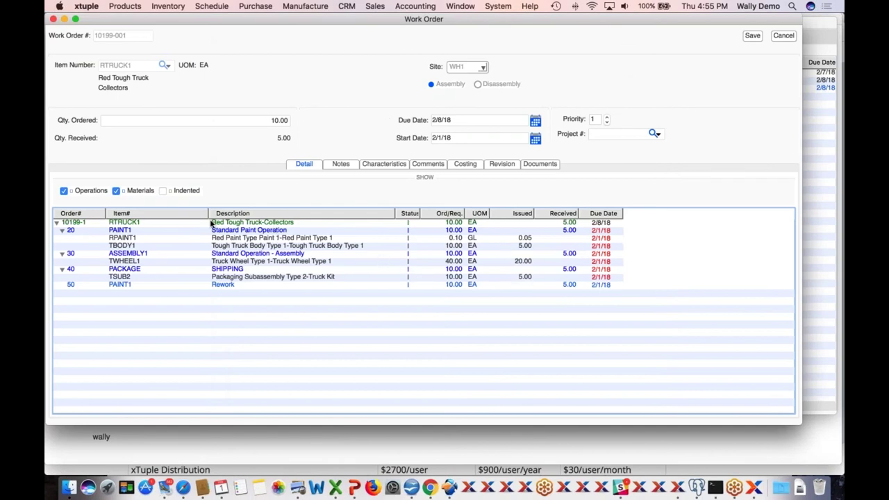
- Create a new material requirement on the RTRUCK1 work order for RPAINT1 with a fixed quantity of 1
right_click(136, 224)
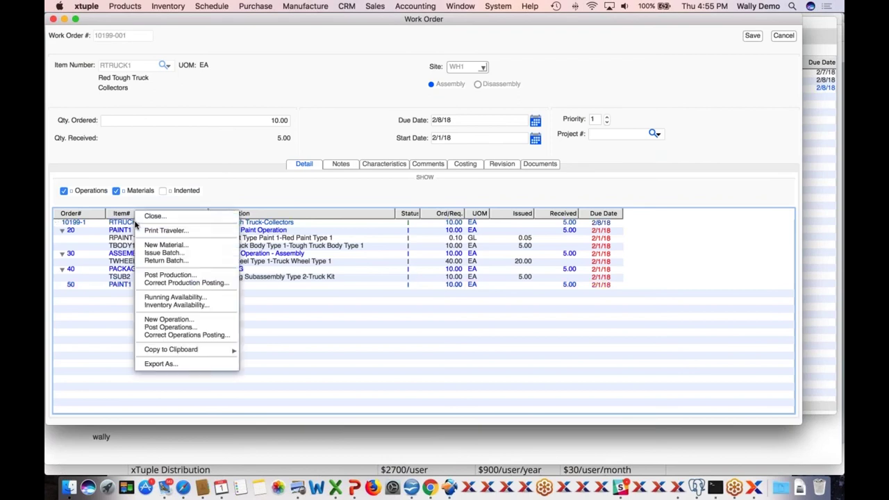
left_click(166, 245)
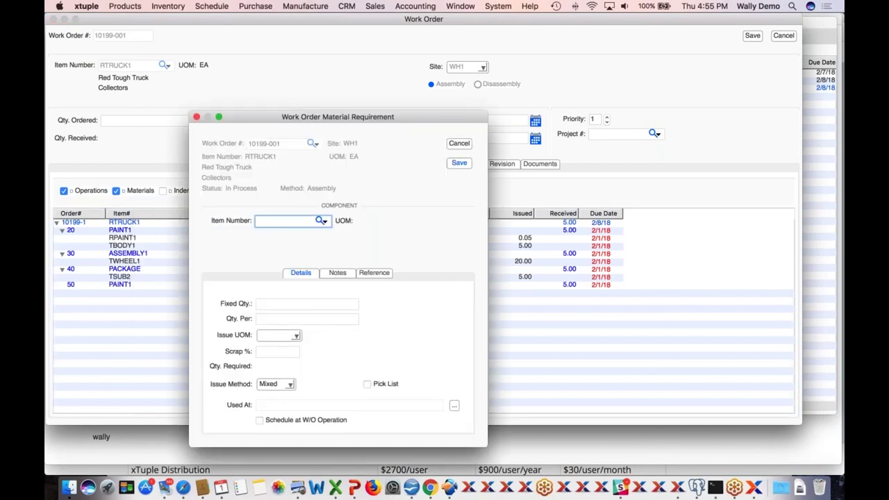
type("r")
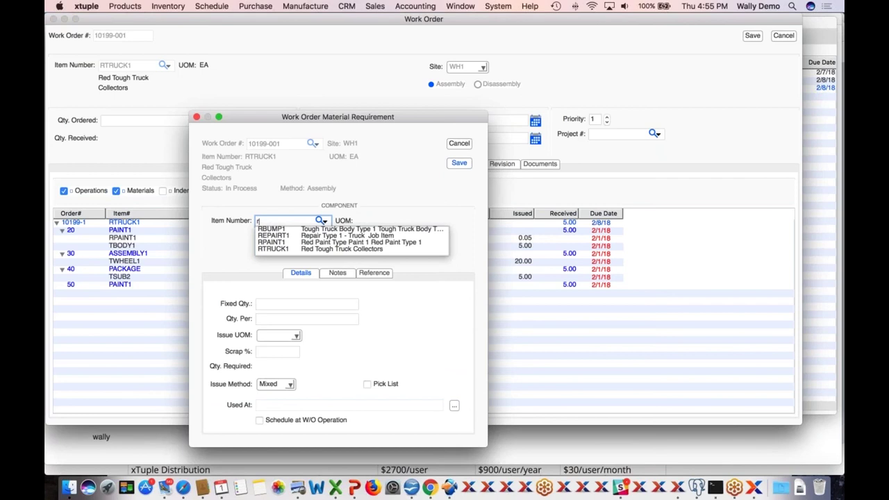
left_click(277, 241)
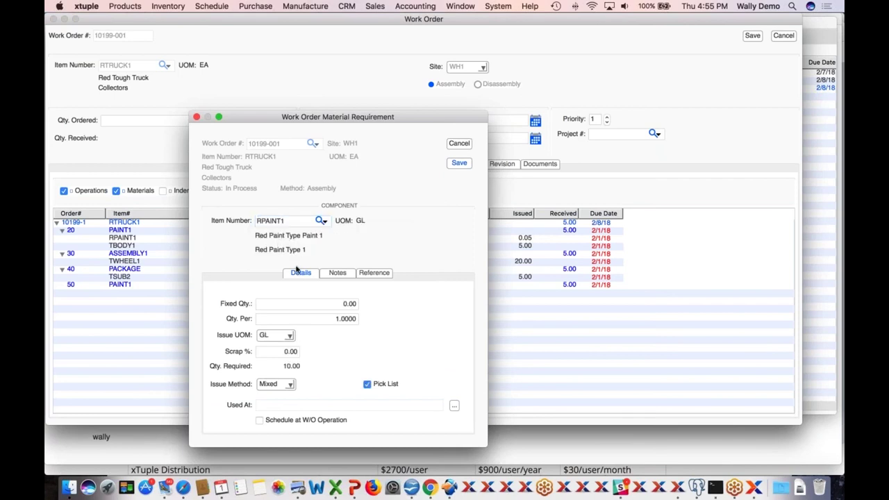
left_click(331, 320)
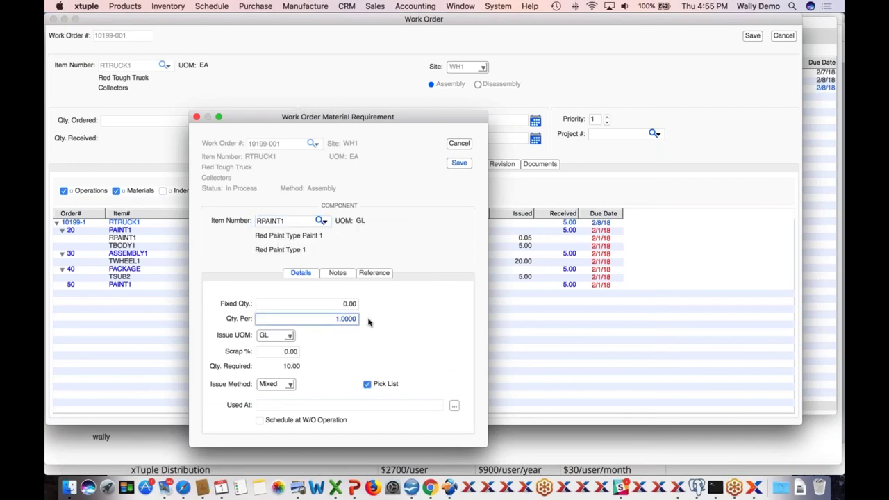
key("shift+Tab")
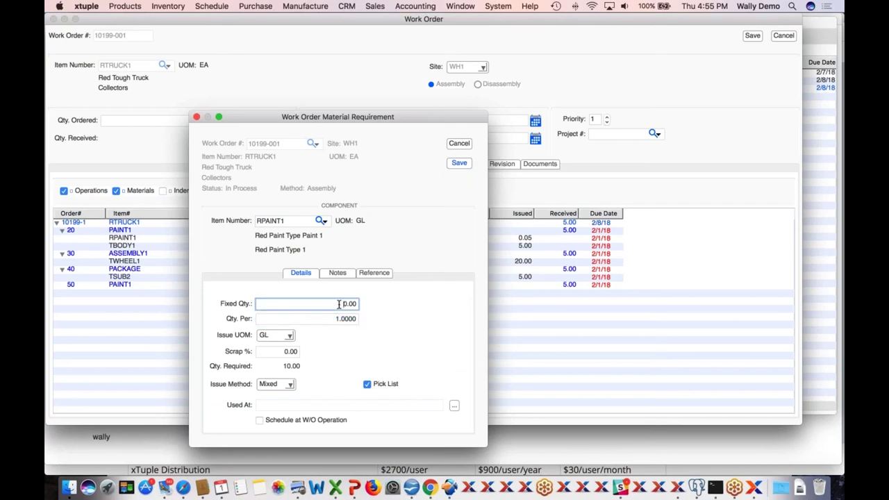
key("BackSpace")
key("BackSpace")
key("BackSpace")
key("BackSpace")
type("1")
key("Tab")
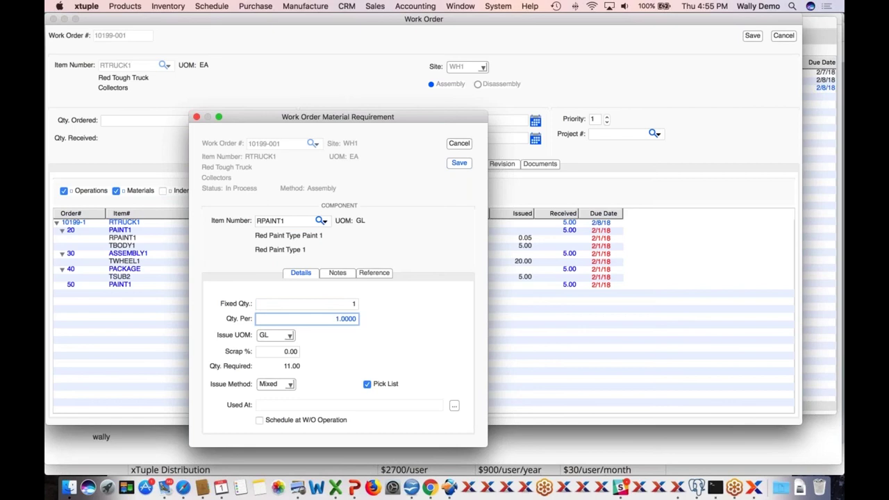
- Assign the RPAINT1 material requirement to operation 50 Rework and save it
left_click(454, 406)
left_click(353, 266)
left_click(503, 199)
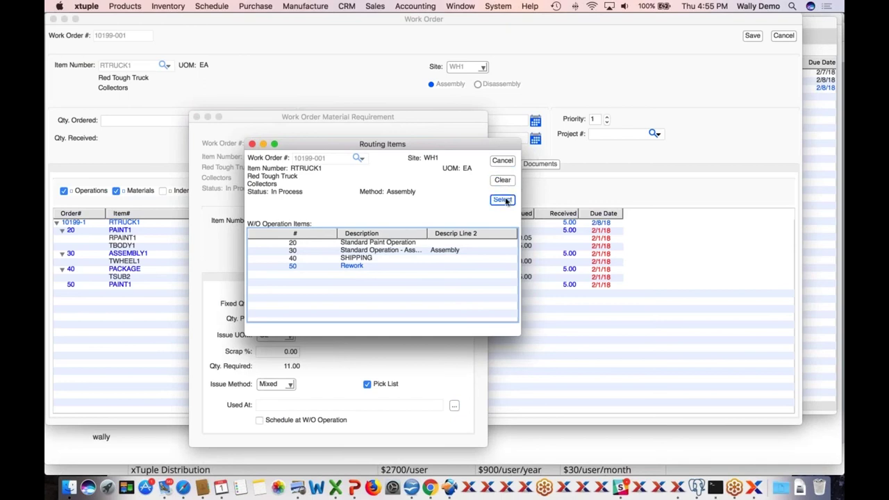
left_click(504, 200)
left_click(459, 164)
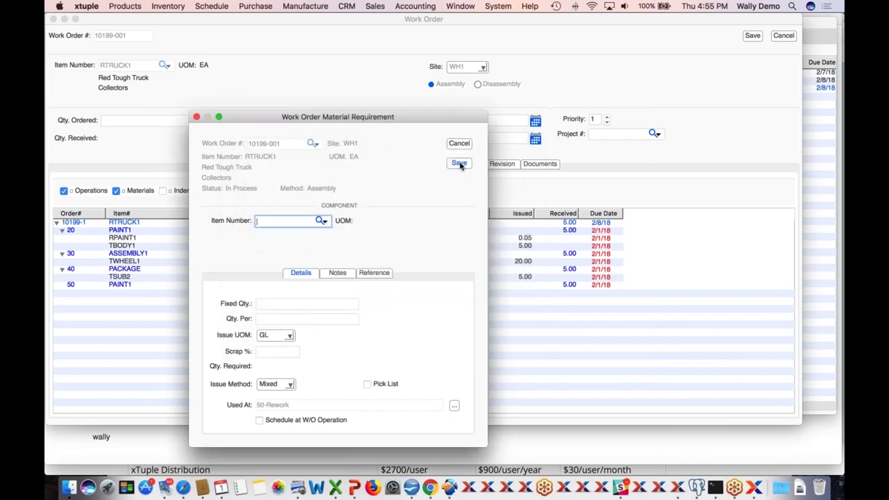
- Close the blank material requirement form, then view the RPAINT1 requirement under operation 50 and close it
left_click(460, 144)
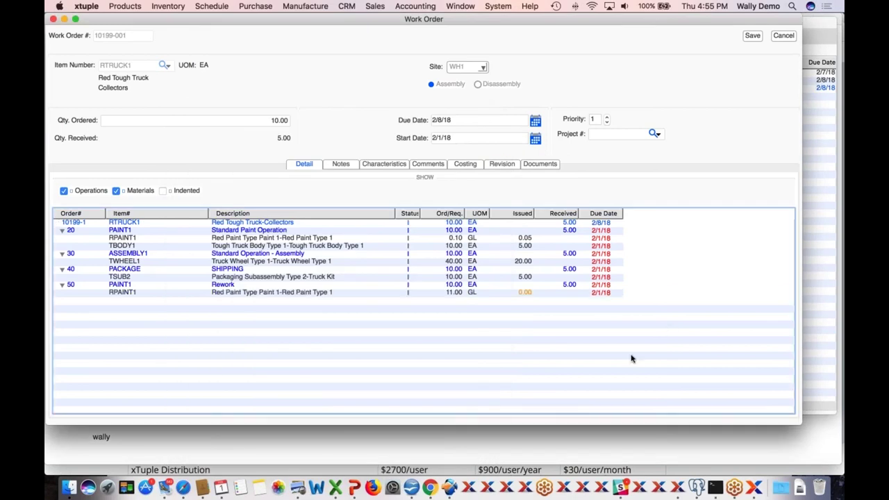
right_click(523, 290)
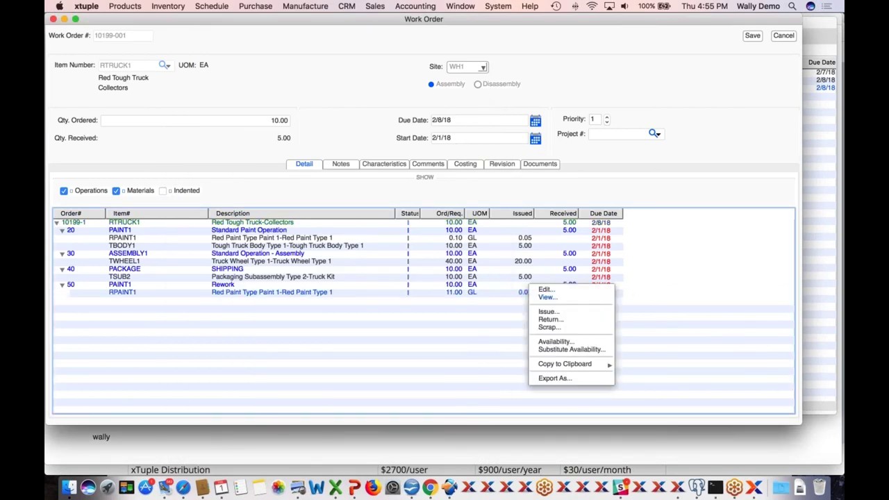
left_click(538, 296)
left_click(460, 144)
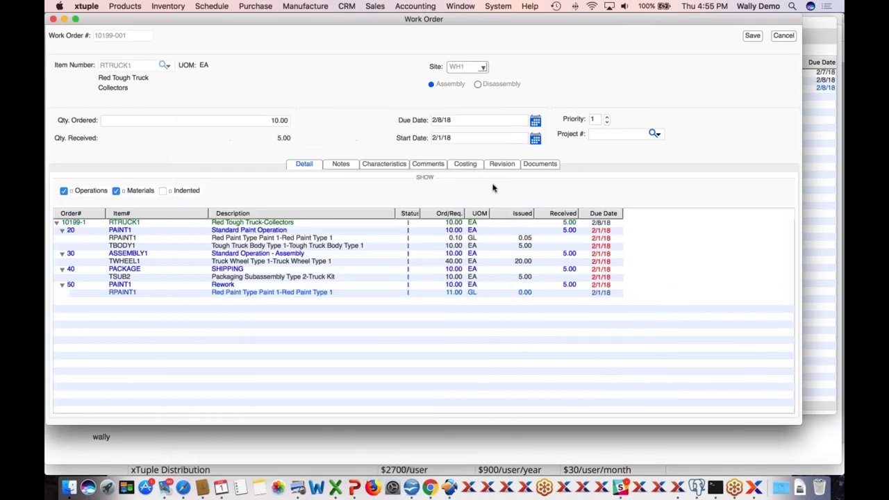
- Issue 11 GL of RPAINT1 to the work order's rework operation, distribute it from lot RP100 and post it
right_click(524, 290)
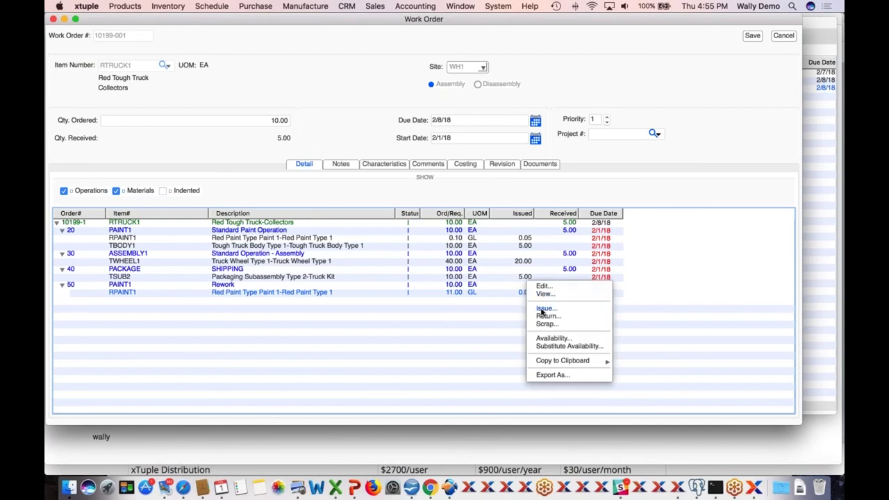
left_click(543, 309)
left_click(563, 65)
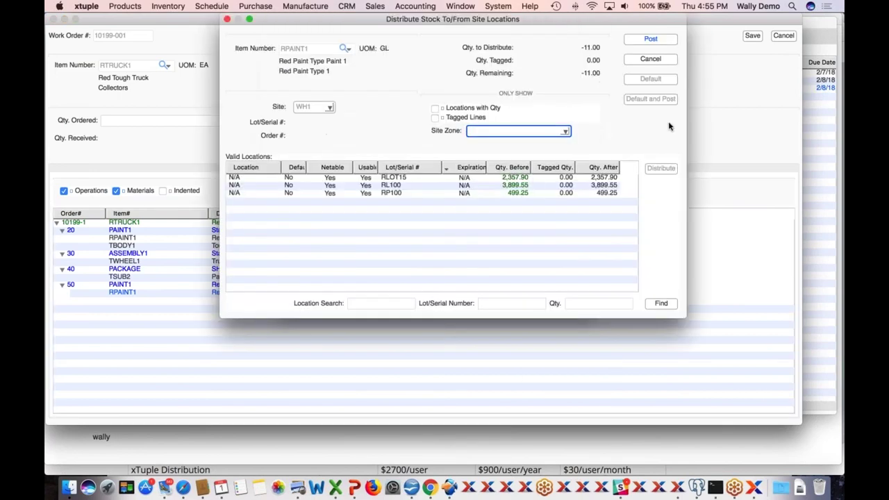
double_click(514, 193)
left_click(268, 54)
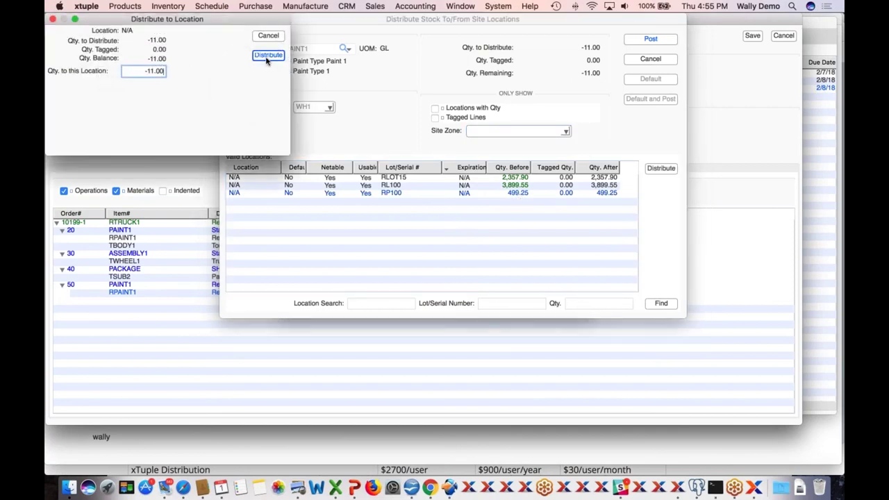
left_click(656, 41)
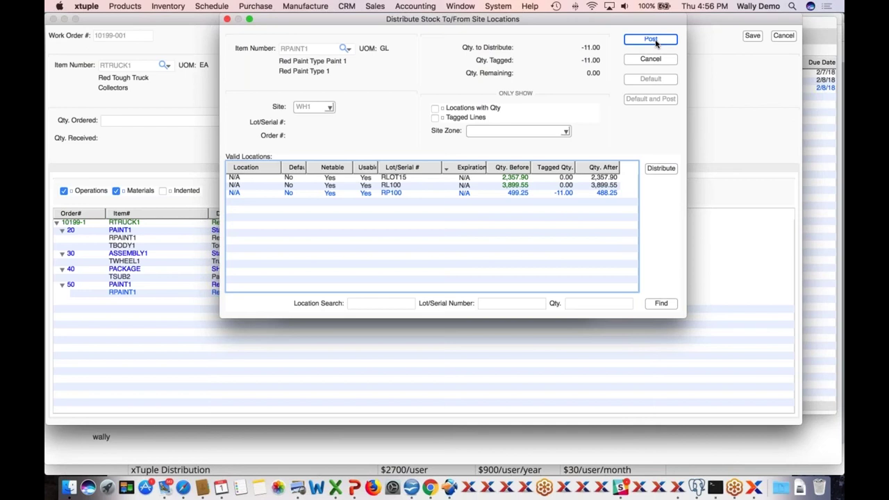
left_click(652, 39)
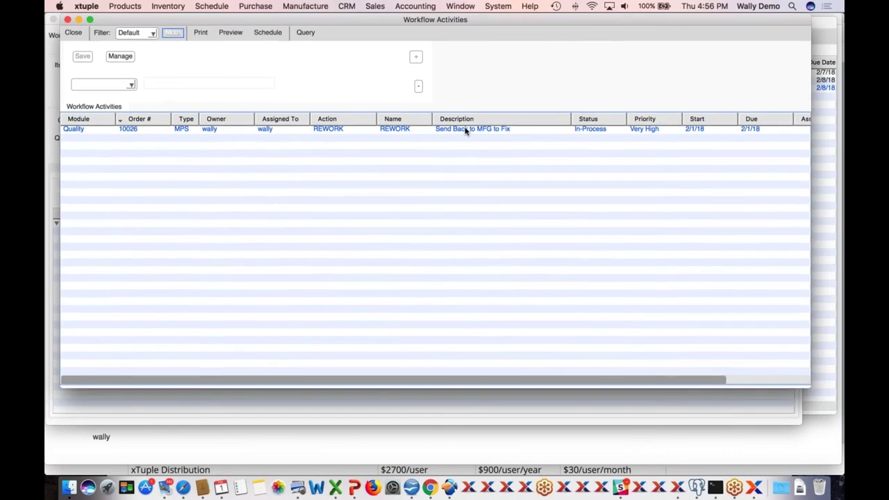
- Set the status of the REWORK quality workflow activity for order 10026 to Completed and save it
double_click(399, 132)
left_click(620, 50)
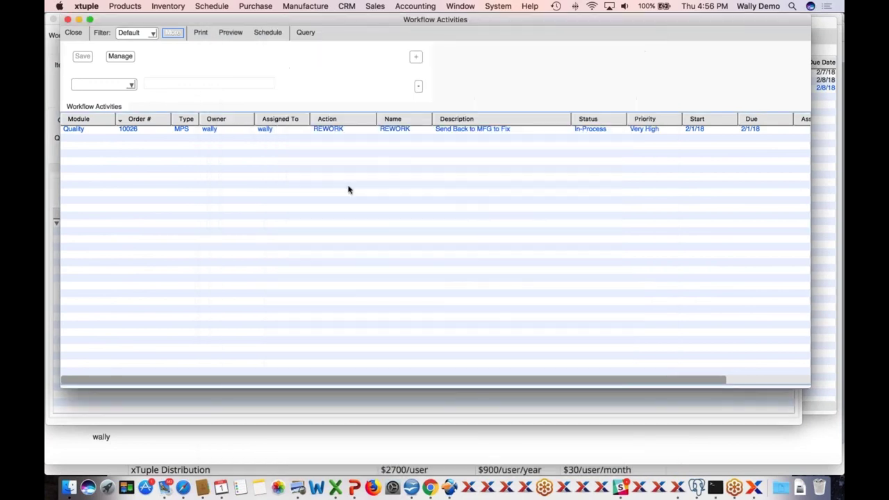
right_click(395, 132)
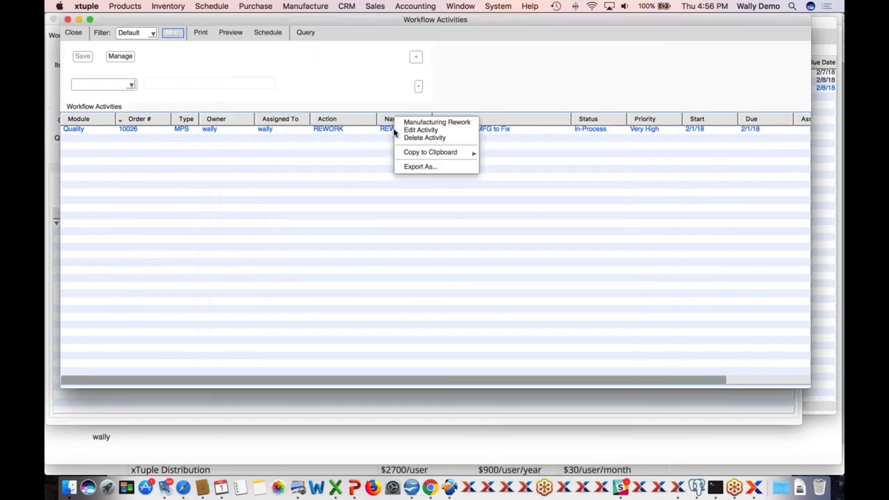
left_click(423, 133)
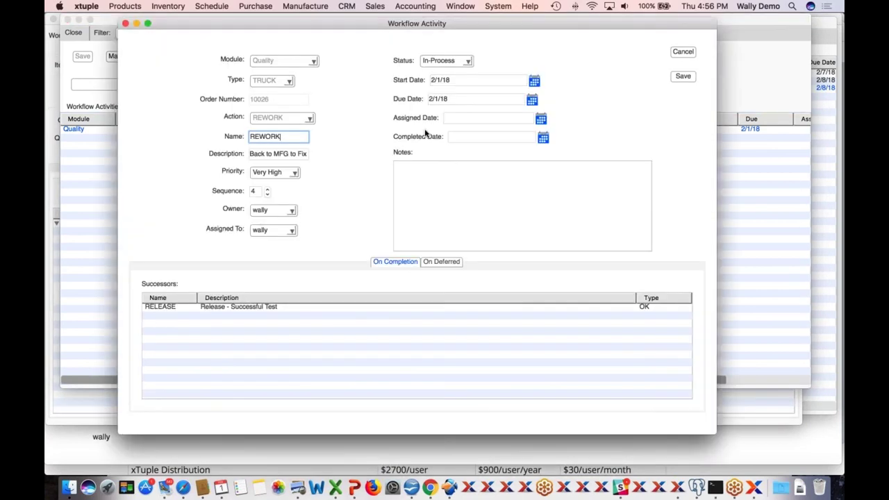
left_click(468, 62)
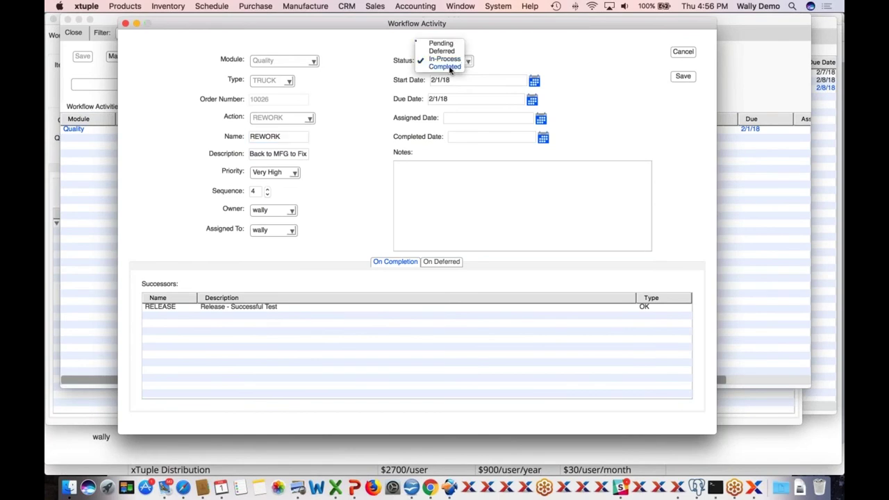
left_click(450, 66)
left_click(682, 76)
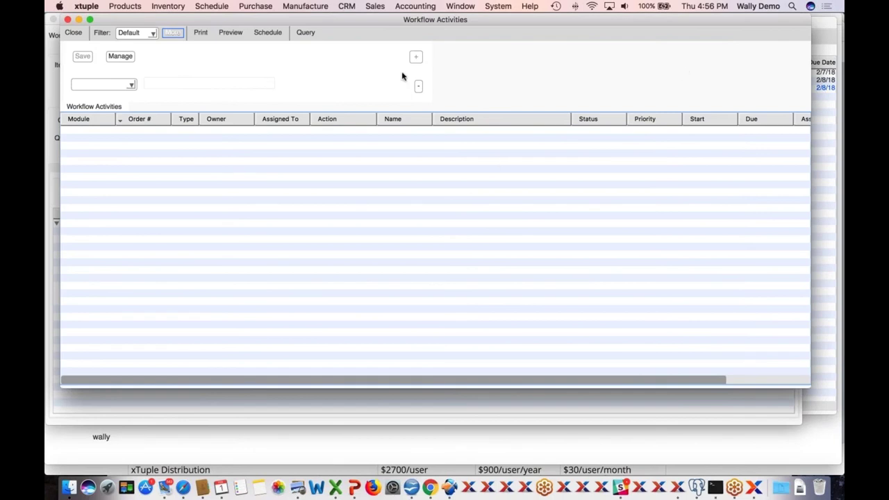
- Close the workflow activities list and work order 10199-001, and open quality test 10026 for RTRUCK1
left_click(72, 33)
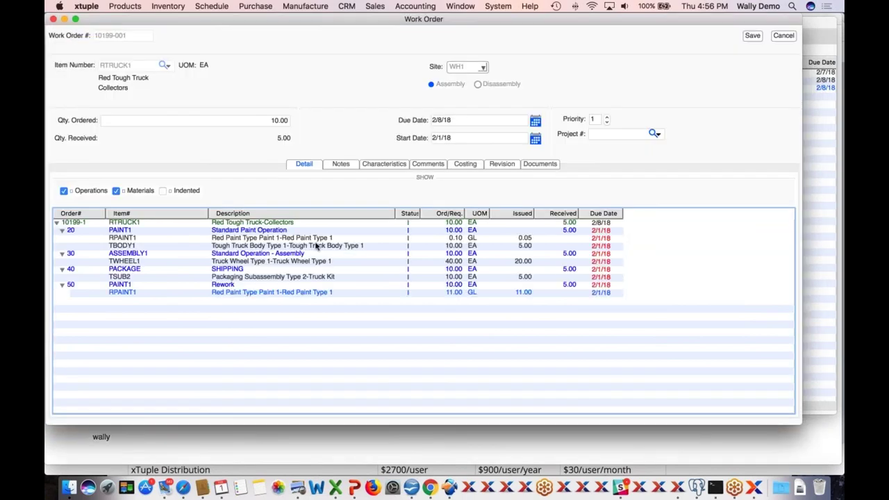
left_click(783, 35)
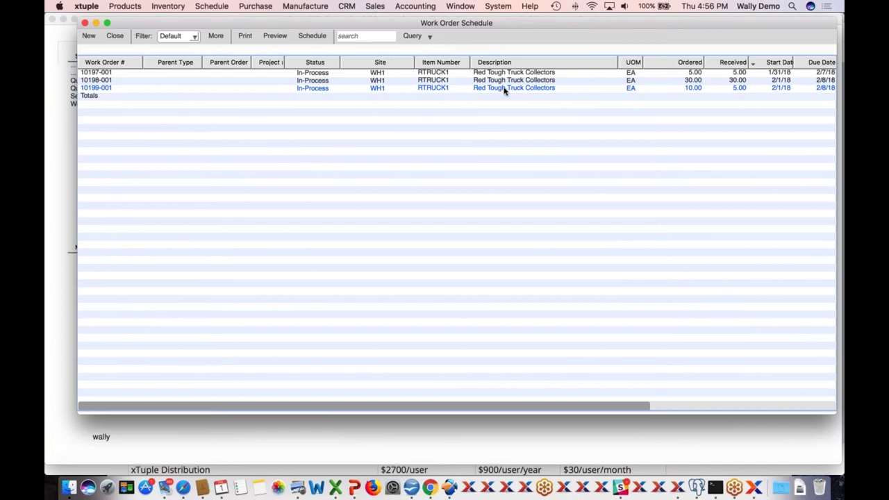
left_click(312, 36)
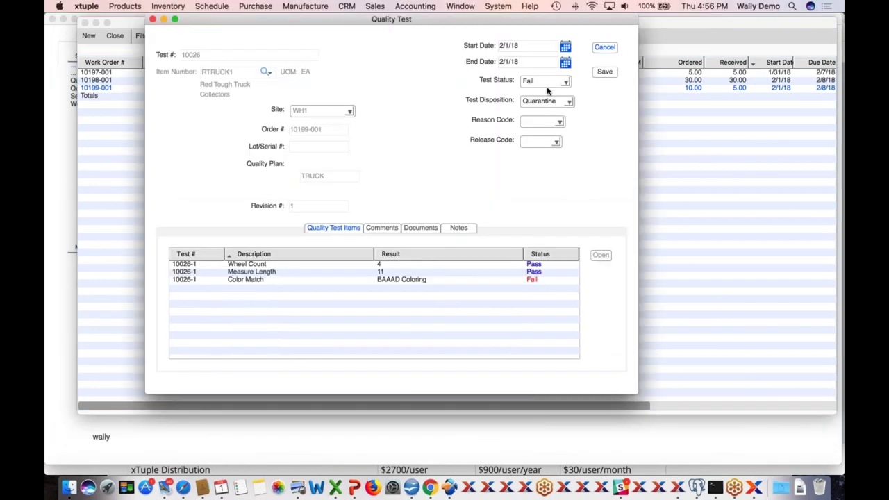
left_click(565, 82)
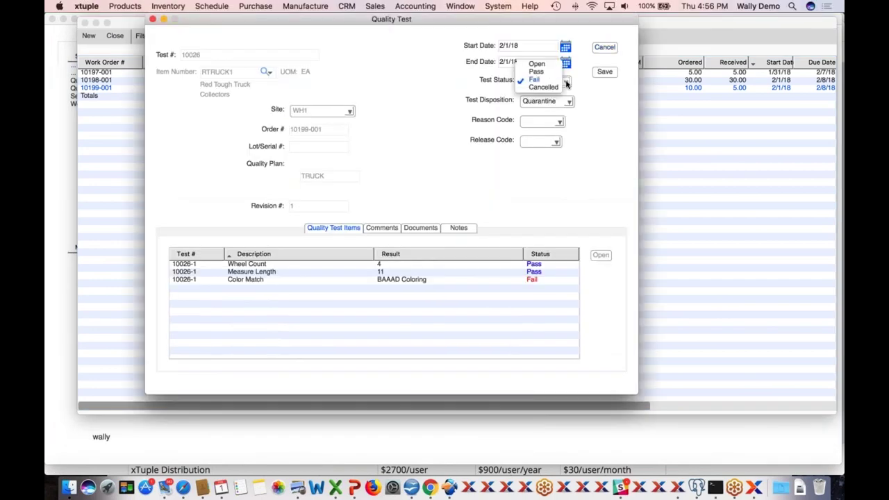
left_click(539, 72)
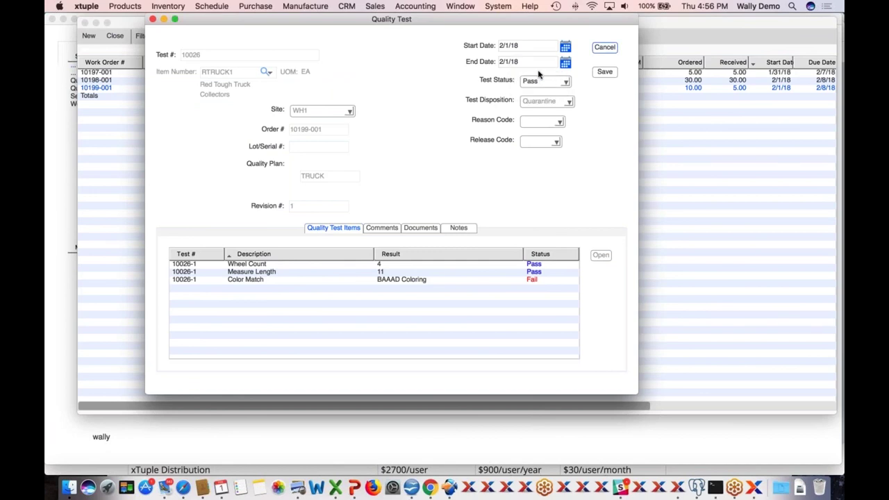
left_click(566, 82)
left_click(546, 89)
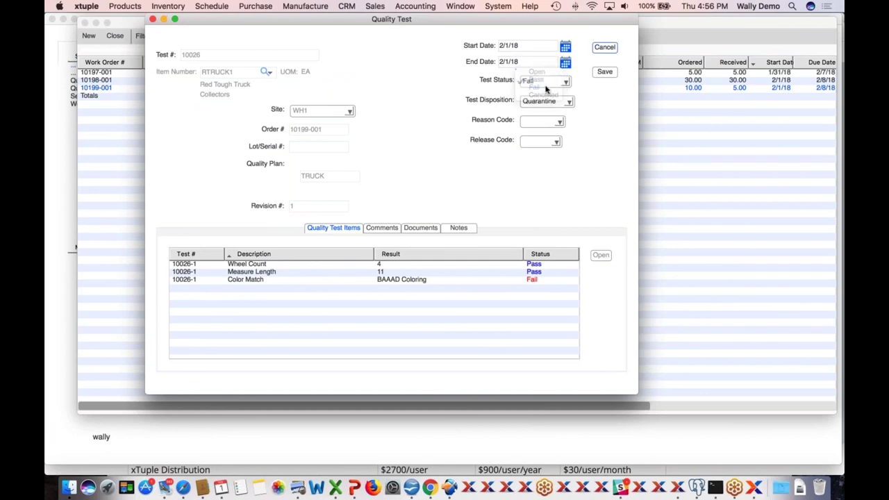
left_click(557, 143)
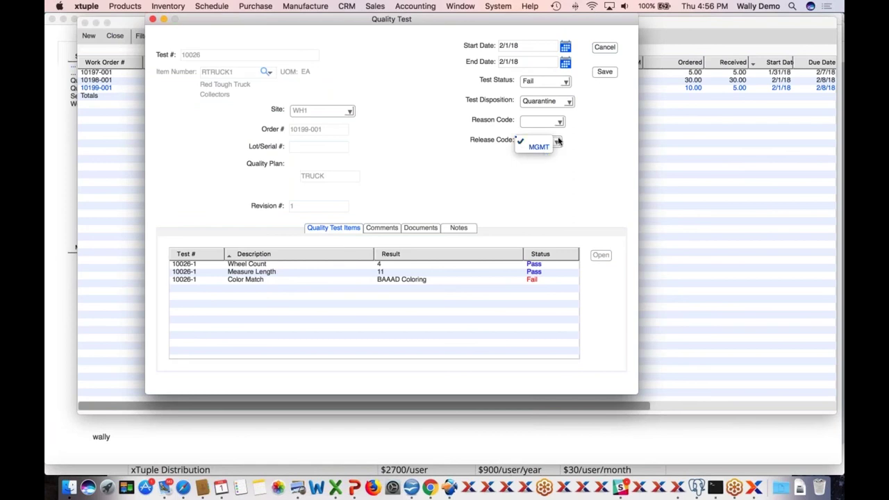
left_click(581, 143)
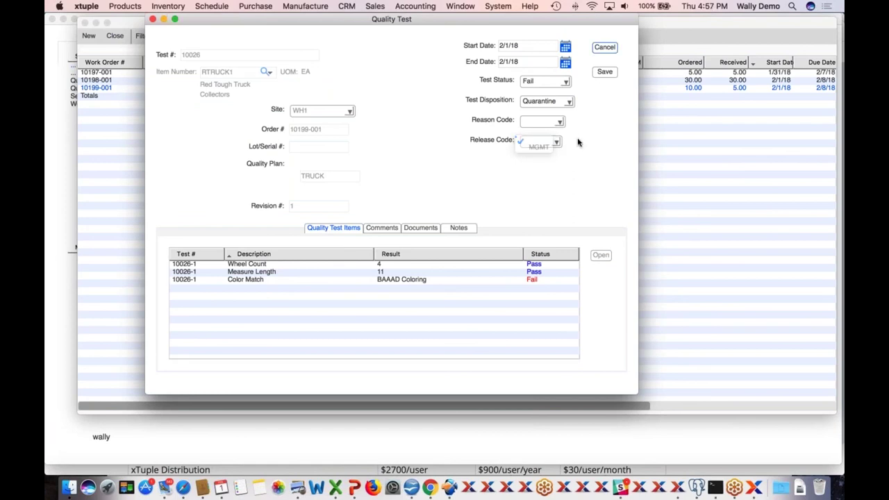
- Set quality test 10026's disposition to Released and its test status to Pass
left_click(569, 102)
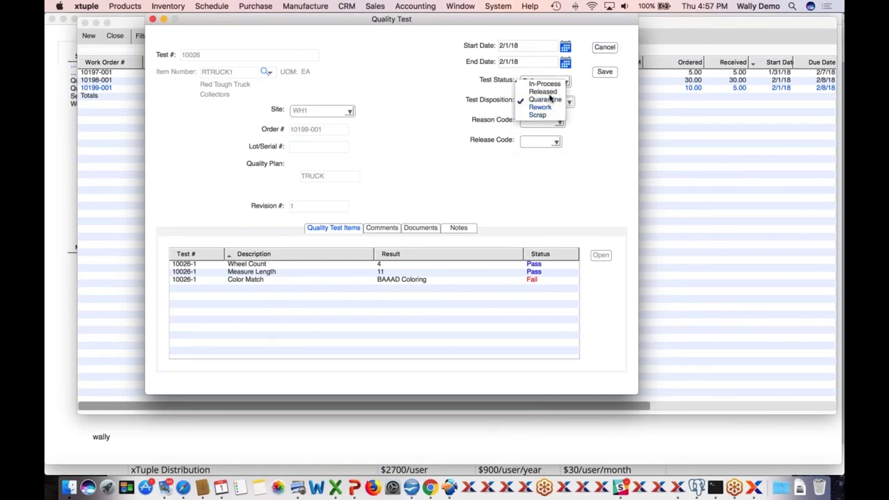
left_click(550, 92)
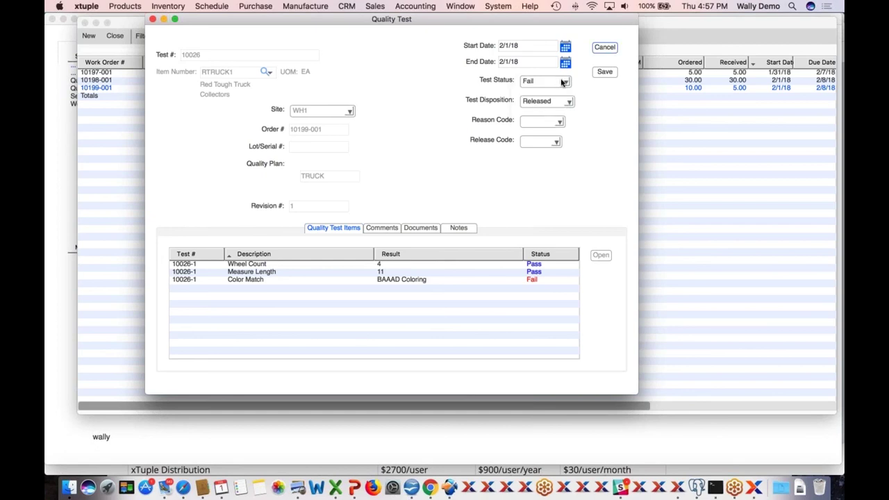
left_click(564, 82)
left_click(545, 72)
- Check the quality test's comments and add the note "After re-paint, all looks GREAT"
left_click(391, 230)
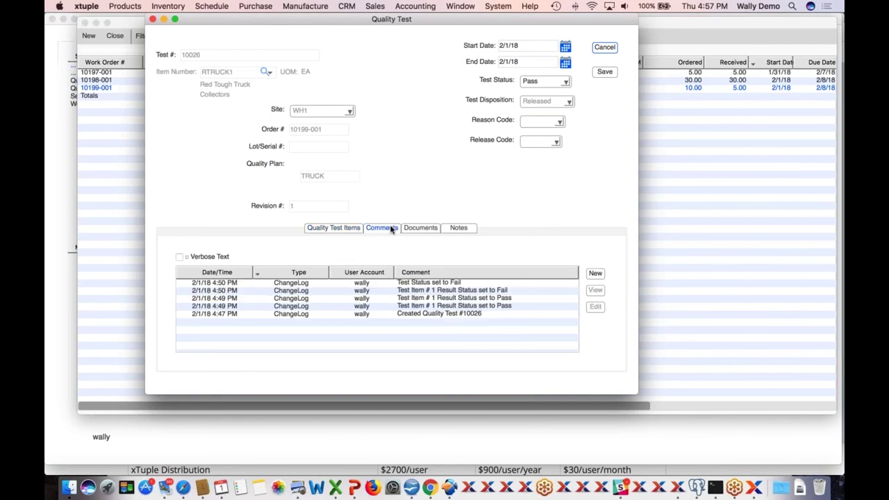
left_click(460, 231)
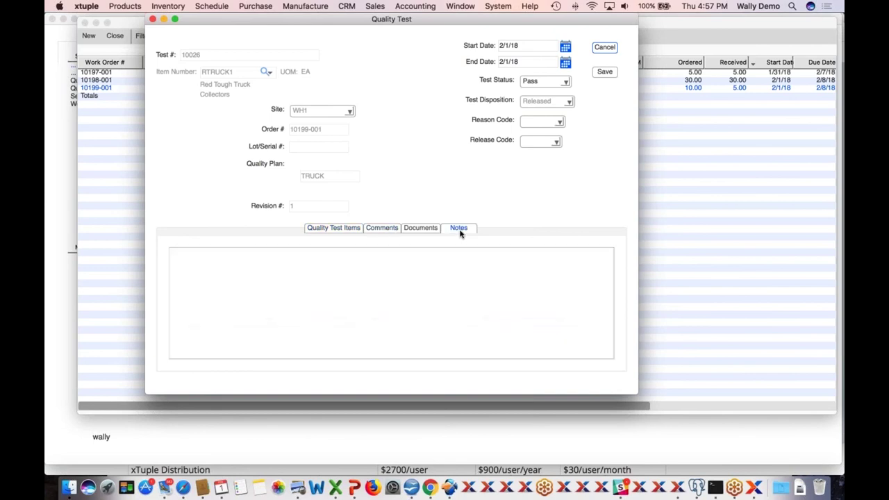
left_click(499, 274)
type("After re-paint, all looks GREAT")
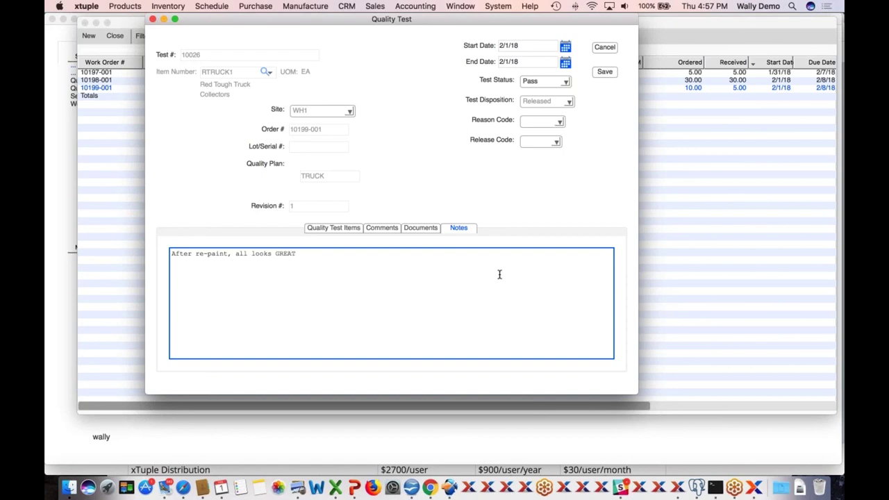
- Set the Color Match test item's status to Pass, and save the item and the quality test
left_click(333, 228)
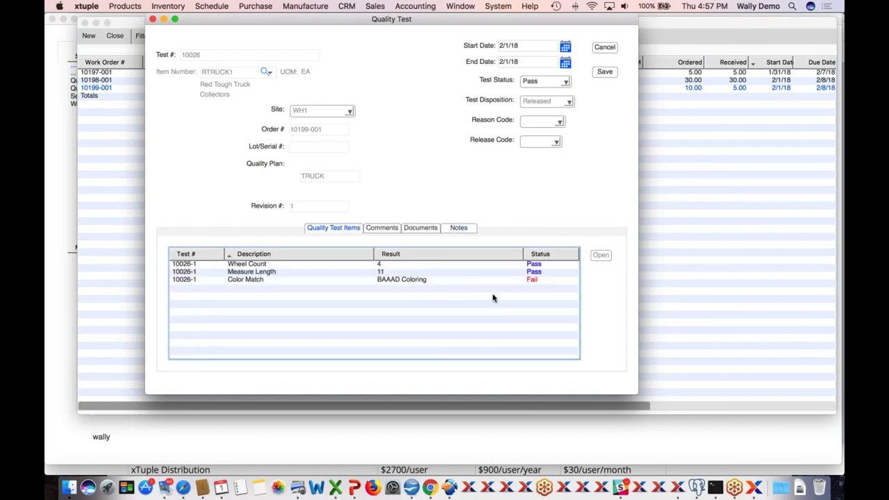
double_click(531, 279)
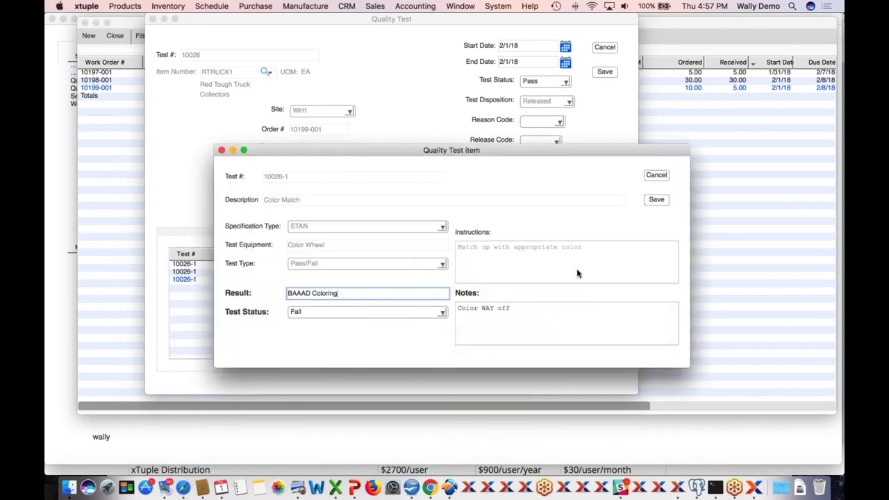
left_click(410, 312)
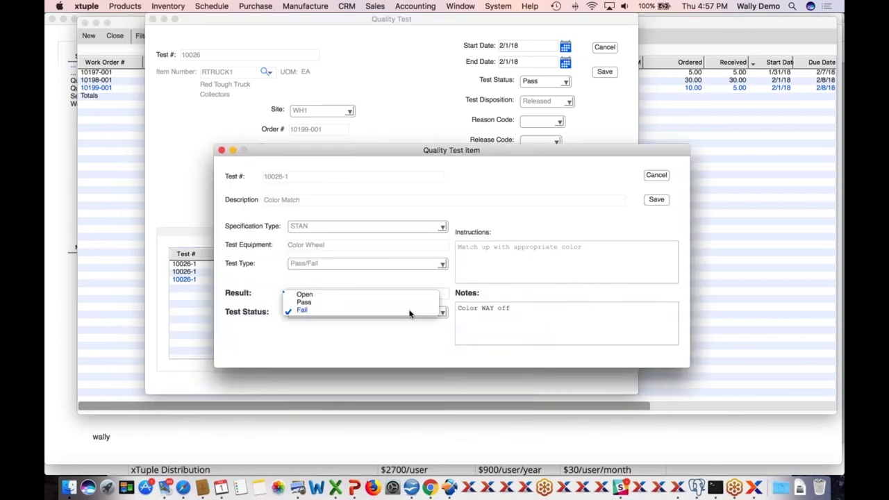
left_click(304, 302)
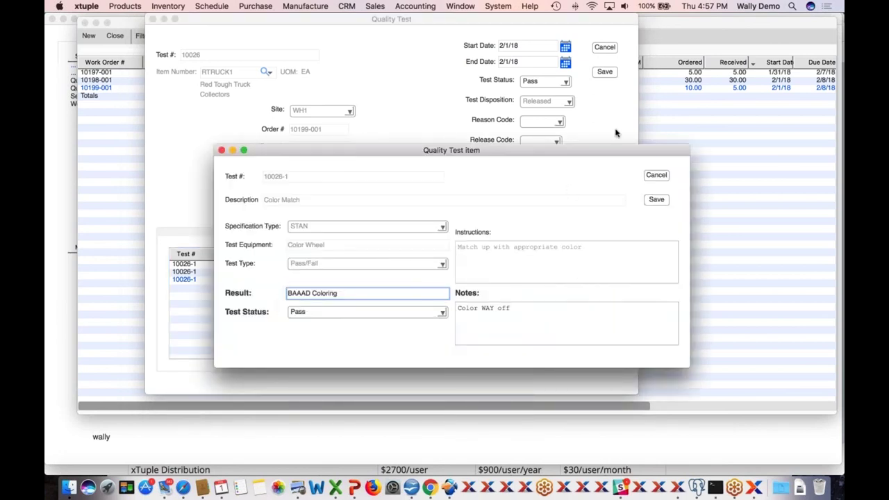
left_click(656, 199)
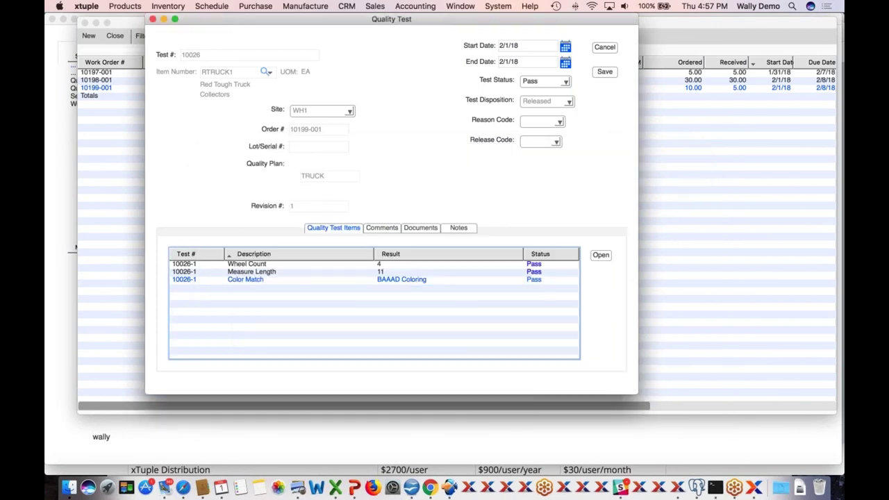
left_click(607, 72)
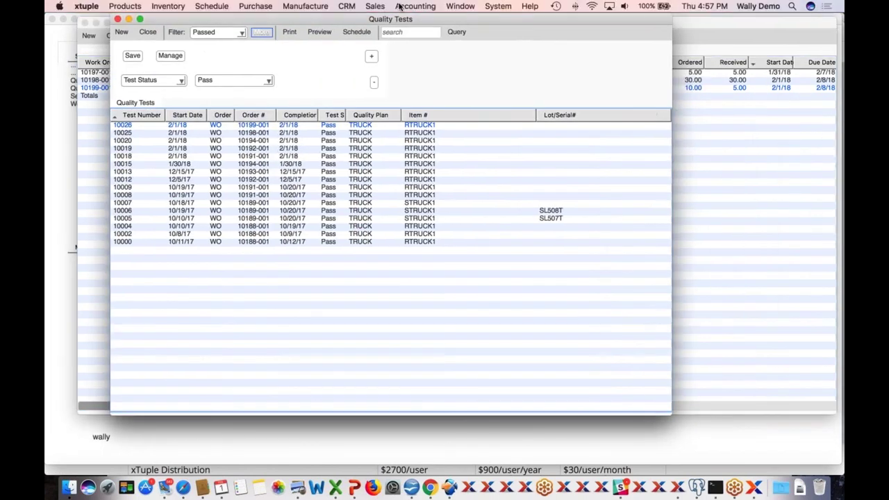
- Preview the quality certificate of passed test 10026 and close the preview without printing
right_click(257, 127)
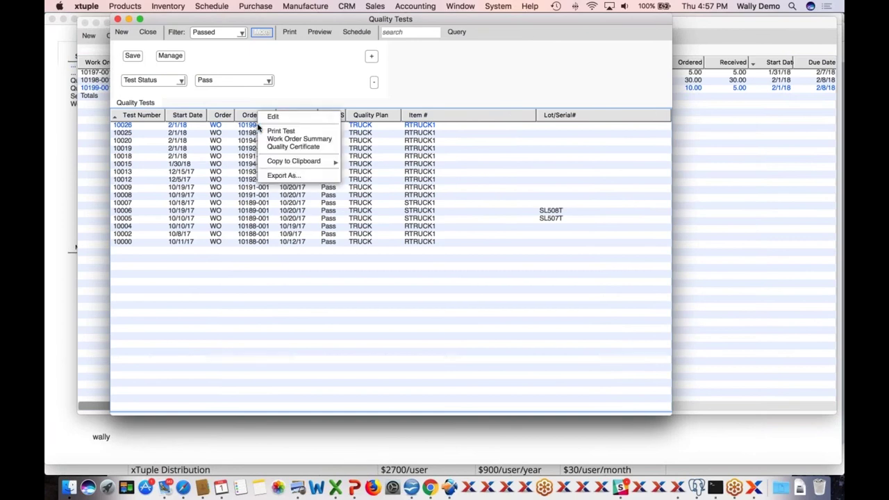
left_click(286, 148)
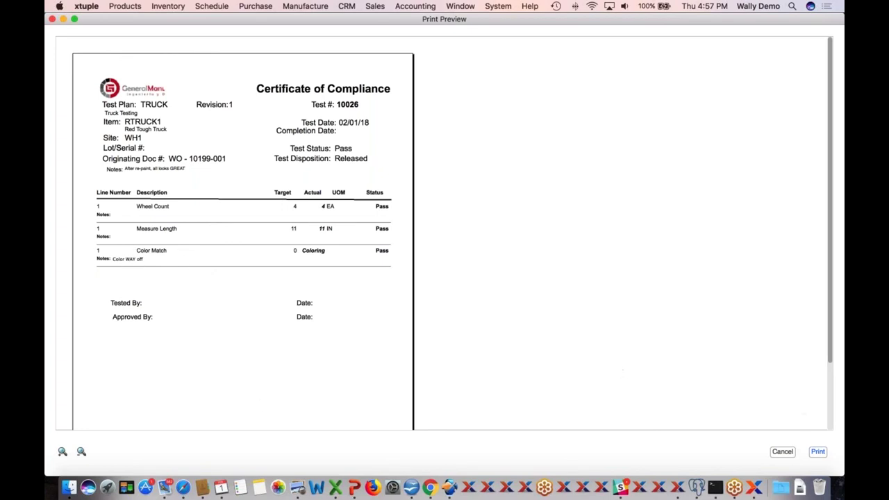
left_click(789, 454)
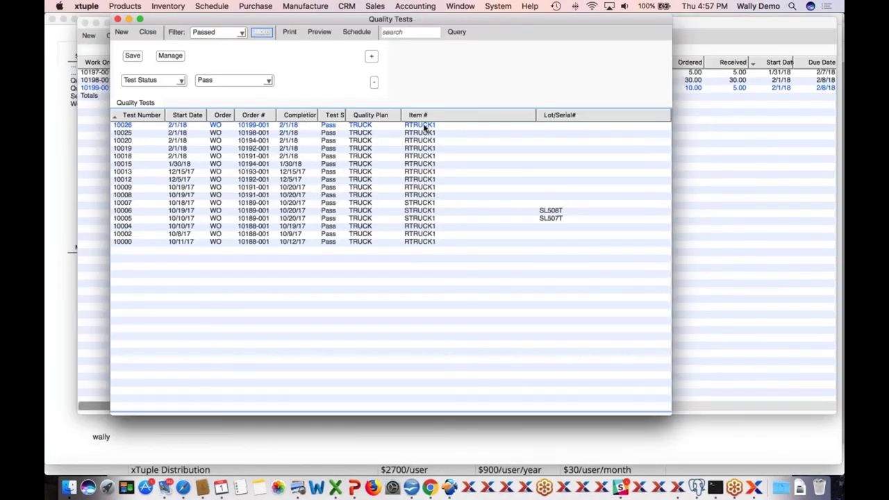
- Close the quality tests list and post production of 5 units on the partially received RTRUCK1 work order for 10 trucks
left_click(148, 33)
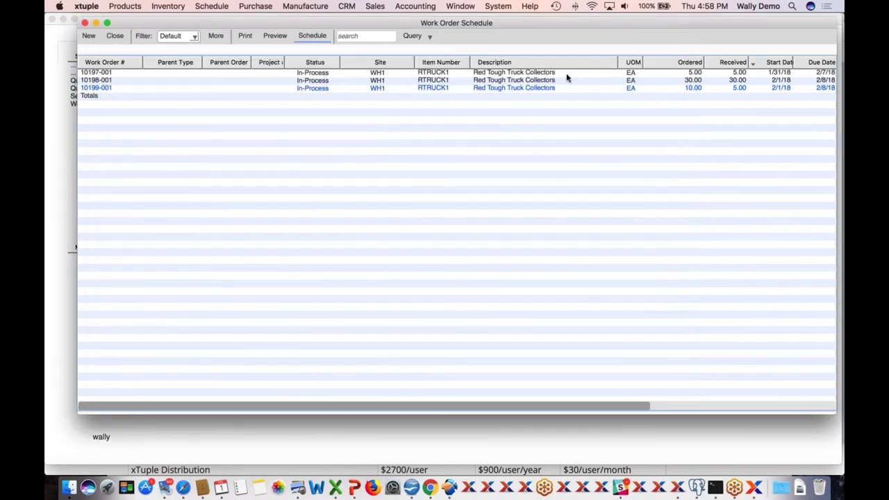
right_click(501, 91)
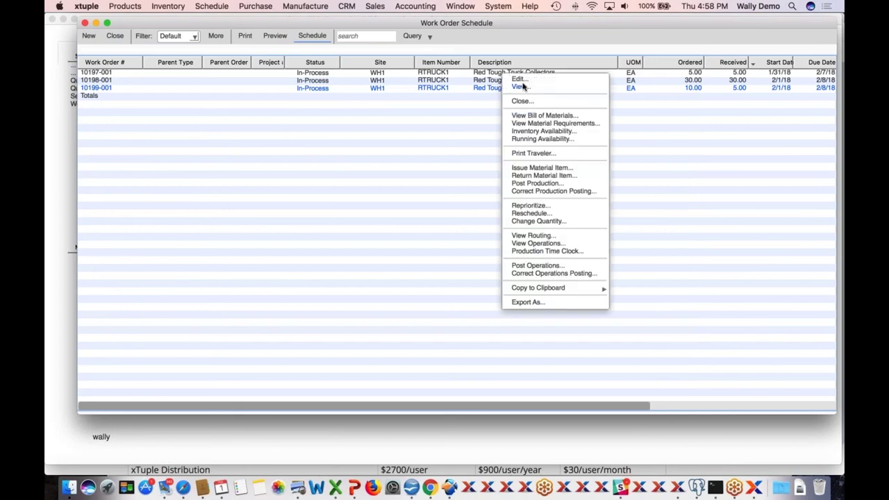
left_click(516, 80)
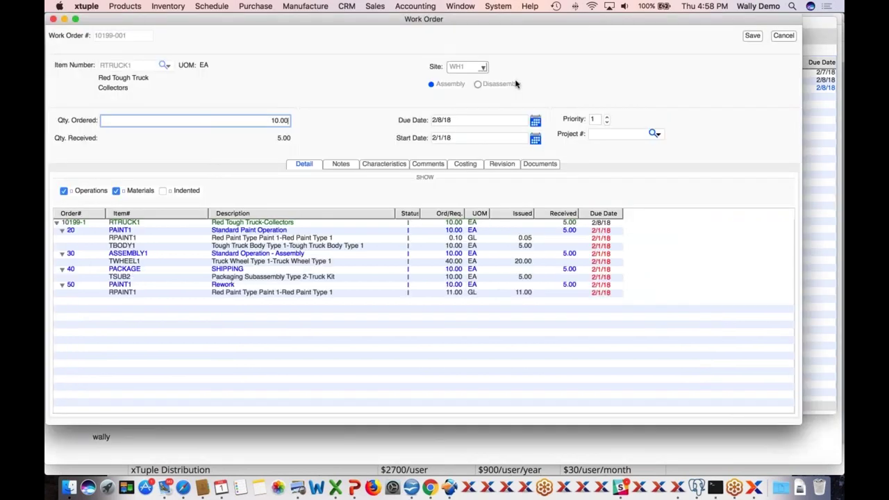
right_click(263, 223)
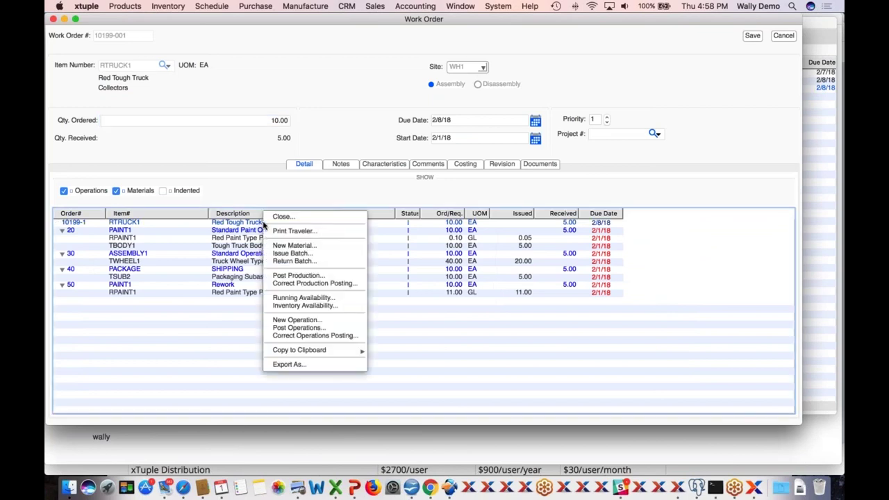
left_click(294, 275)
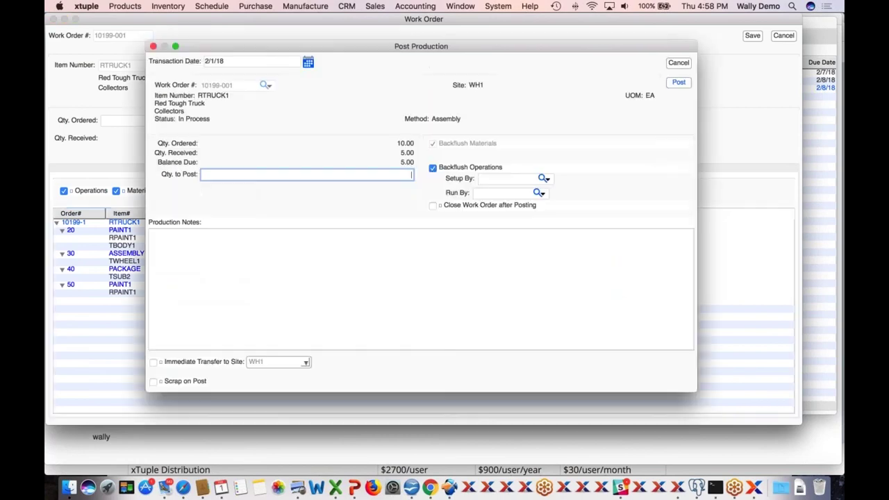
type("5")
key("Tab")
left_click(683, 83)
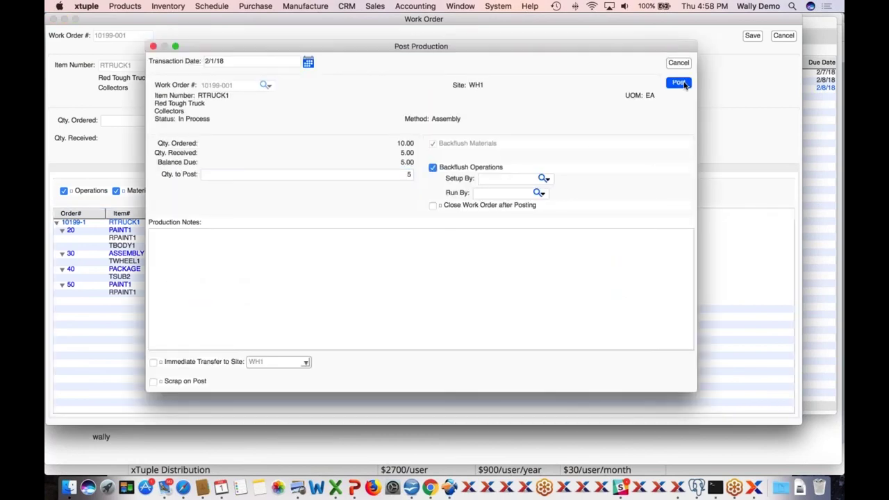
- Distribute the backflushed red paint from lot RP100, post the distribution, and close the work order without saving
double_click(521, 193)
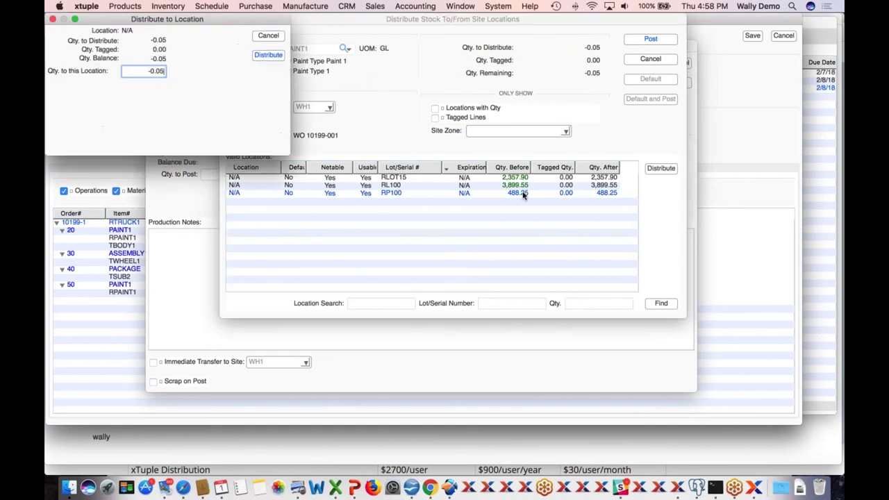
left_click(275, 56)
left_click(663, 40)
left_click(784, 37)
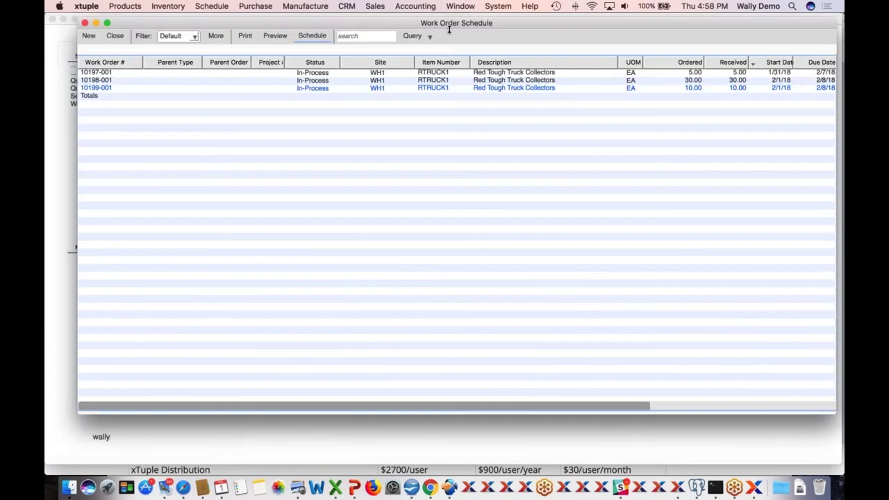
- Display the workflow activities and open quality test 10027 from its in-process TEST-Q activity
left_click_drag(450, 24, 451, 33)
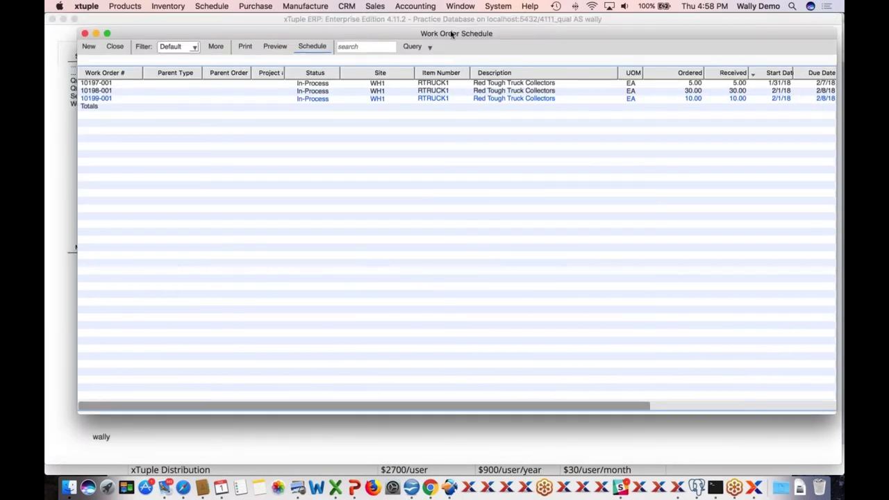
left_click(61, 144)
left_click(99, 104)
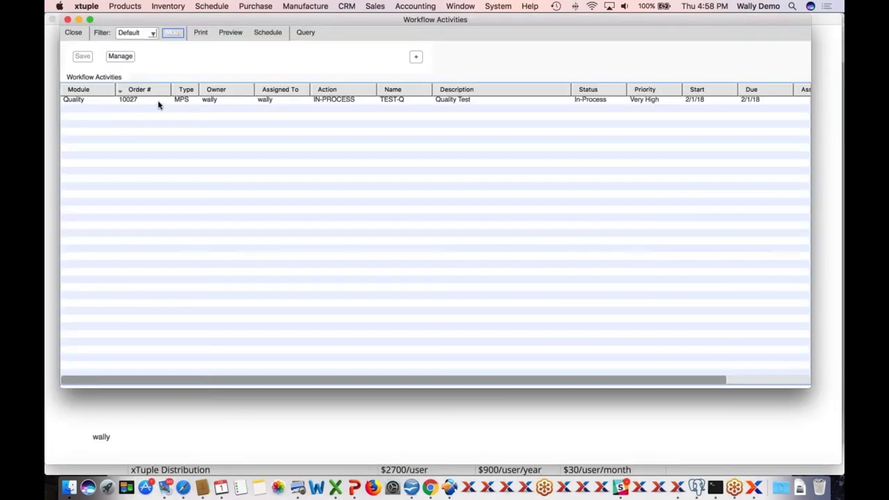
double_click(327, 101)
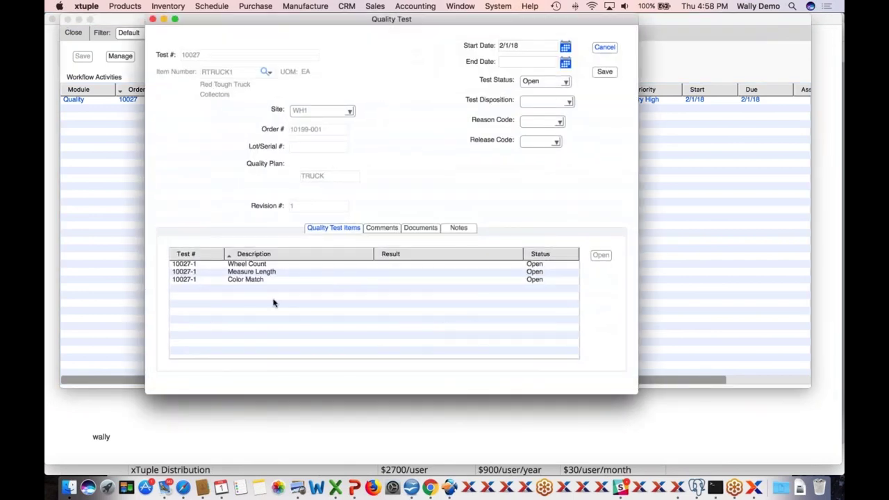
- Record a result of 5 for the Wheel Count test item and save it
double_click(257, 265)
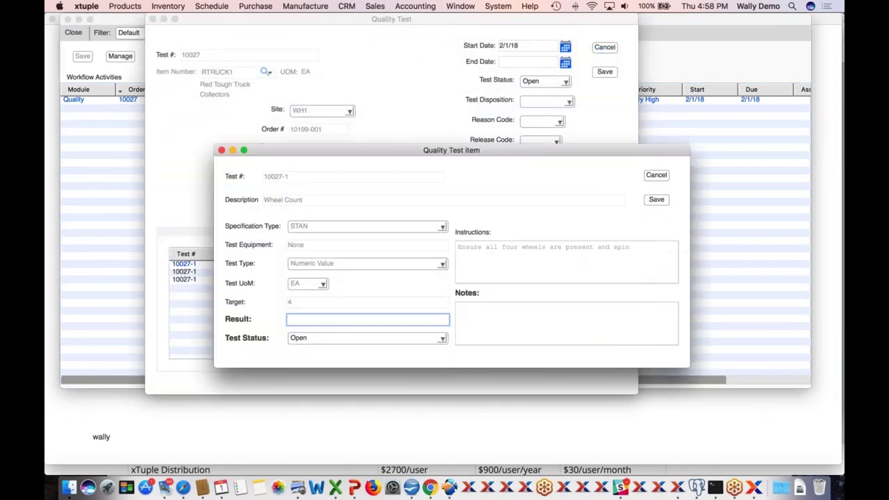
type("5")
key("Tab")
left_click(656, 199)
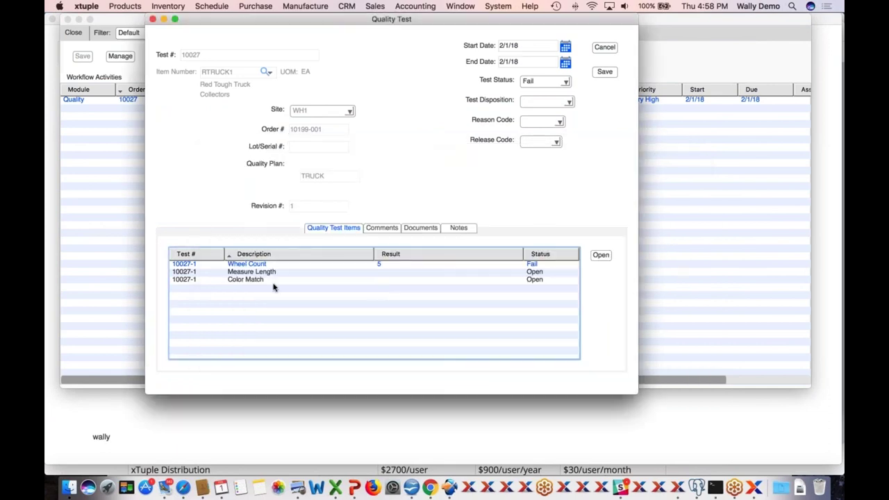
- Record a result of 11 for the Measure Length test item and save it
double_click(266, 272)
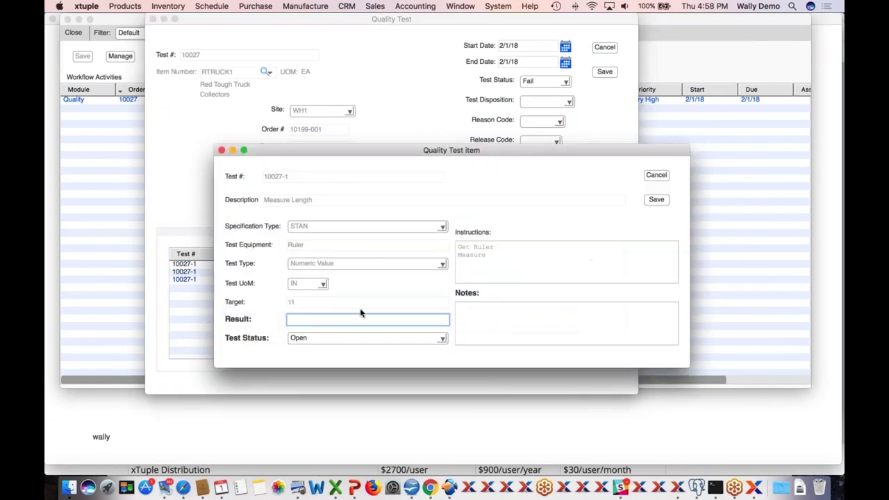
type("11")
key("Tab")
left_click(656, 201)
- Record Color Match as "fine" with status Pass, and save the test item and quality test 10027
double_click(255, 279)
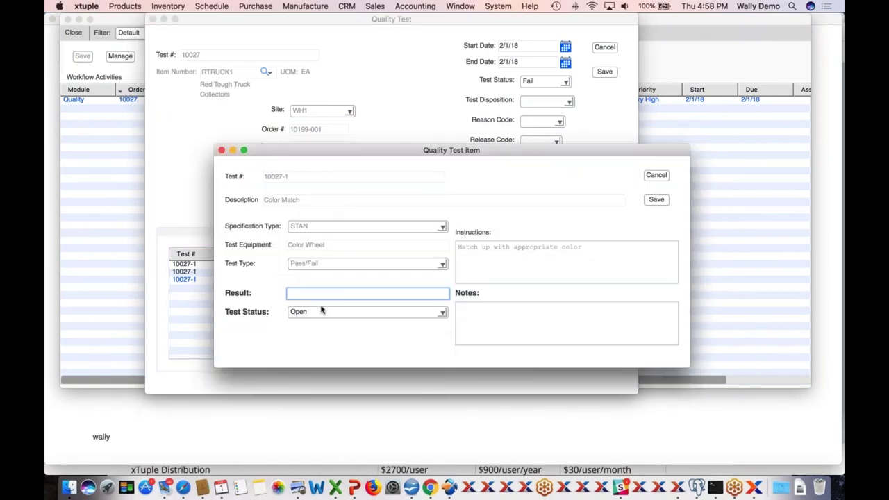
type("fine")
left_click(316, 313)
left_click(304, 317)
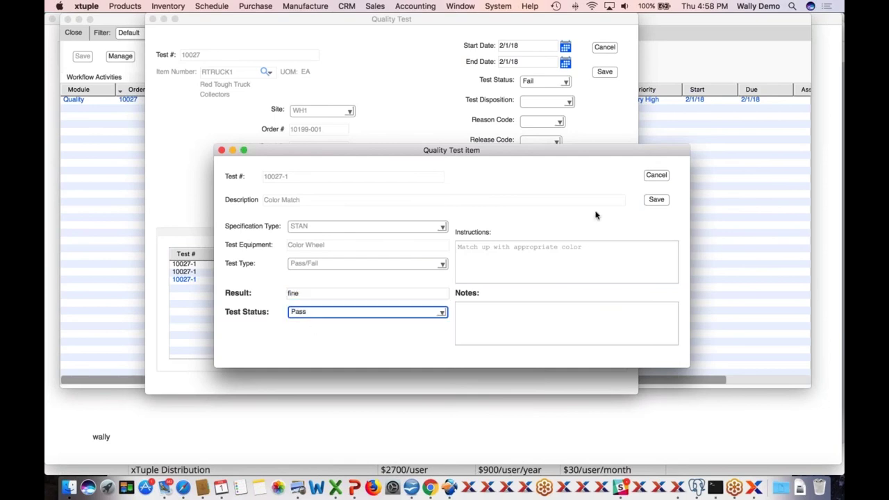
left_click(656, 199)
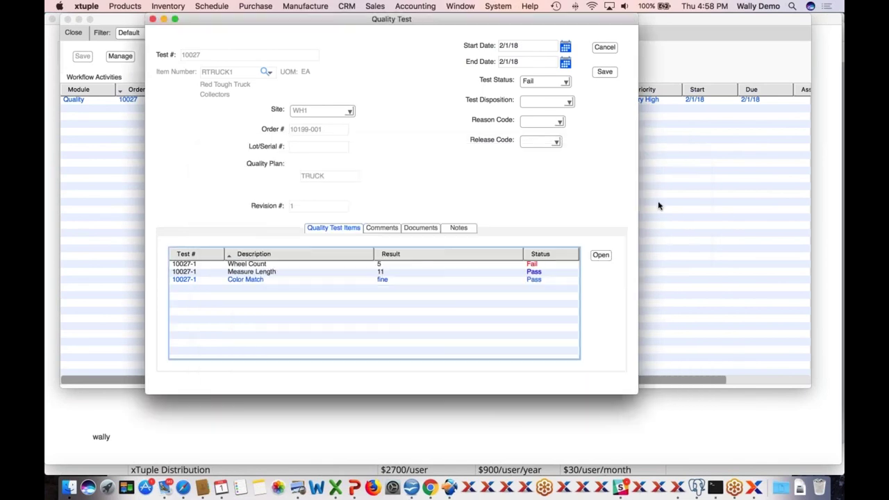
left_click(605, 75)
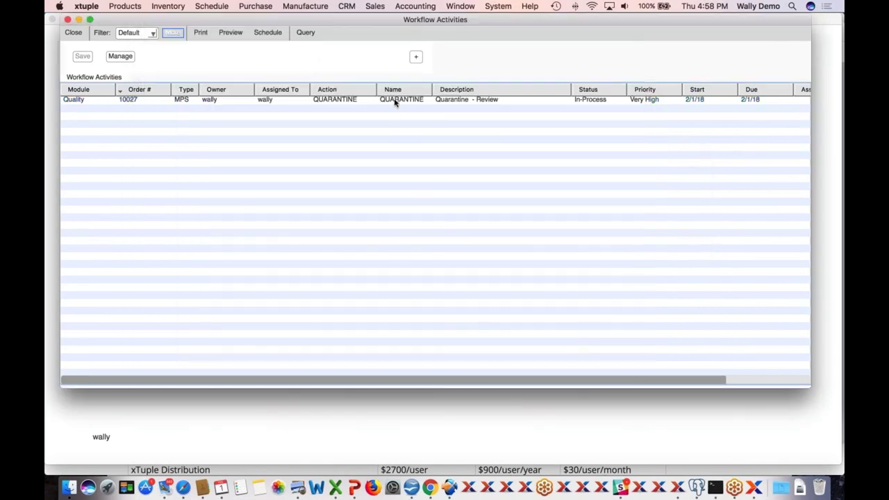
- Set the status of test 10027's QUARANTINE workflow activity to Deferred and save it
right_click(393, 102)
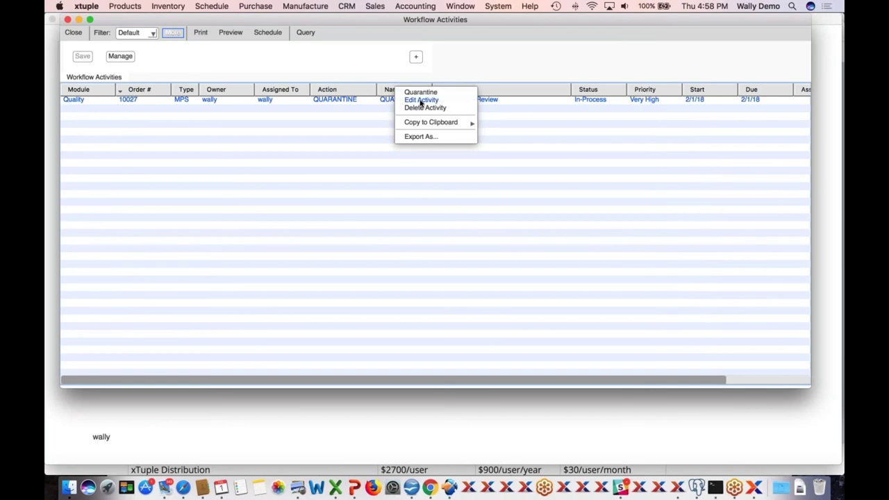
left_click(421, 101)
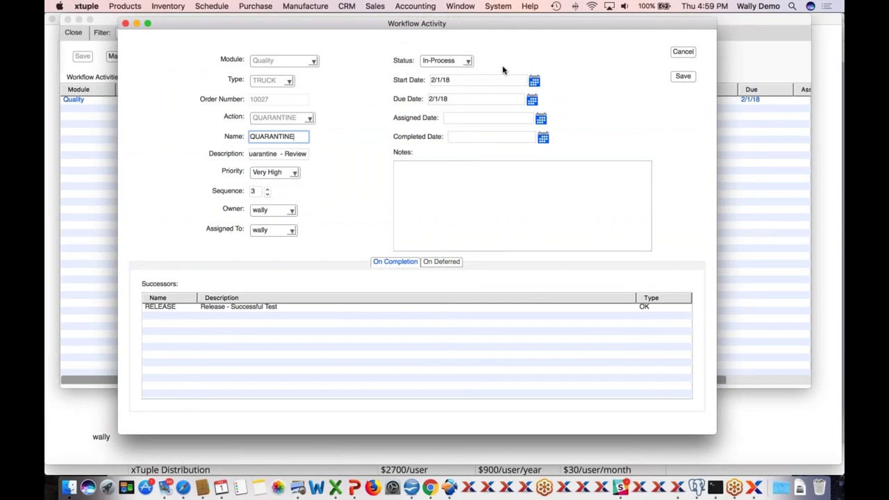
left_click(466, 61)
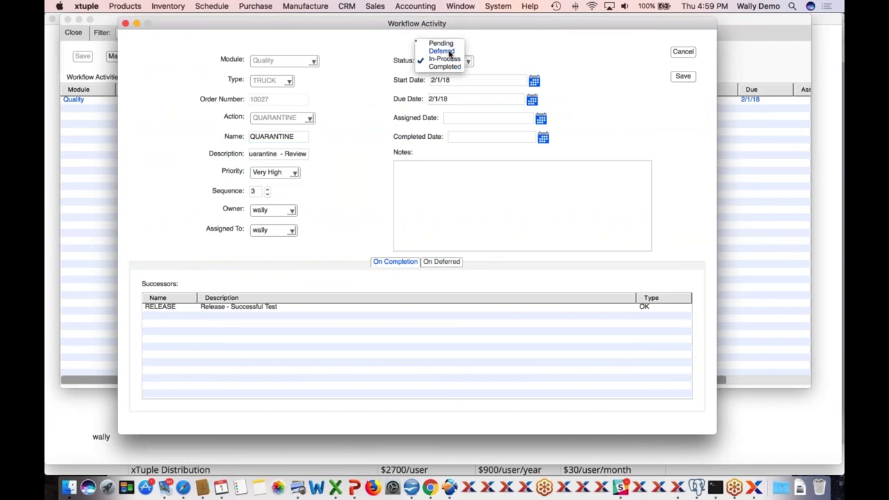
left_click(450, 51)
left_click(682, 76)
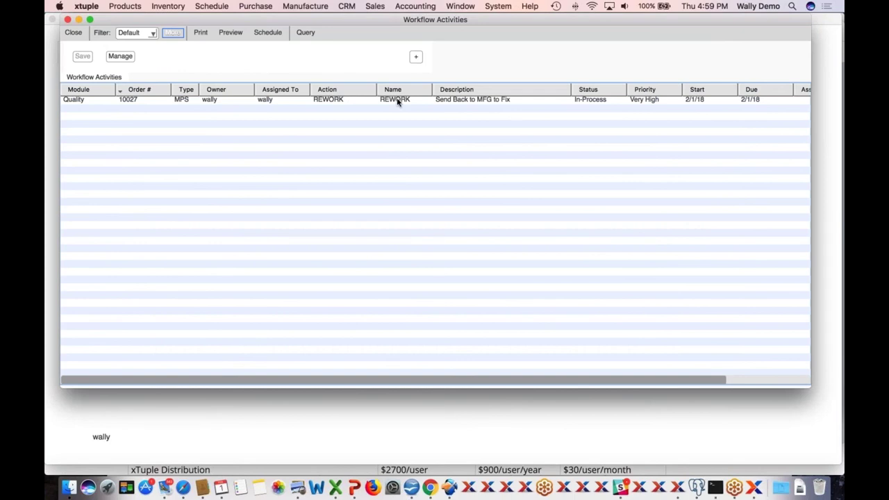
- Set the status of test 10027's REWORK workflow activity to Deferred and save it
right_click(398, 102)
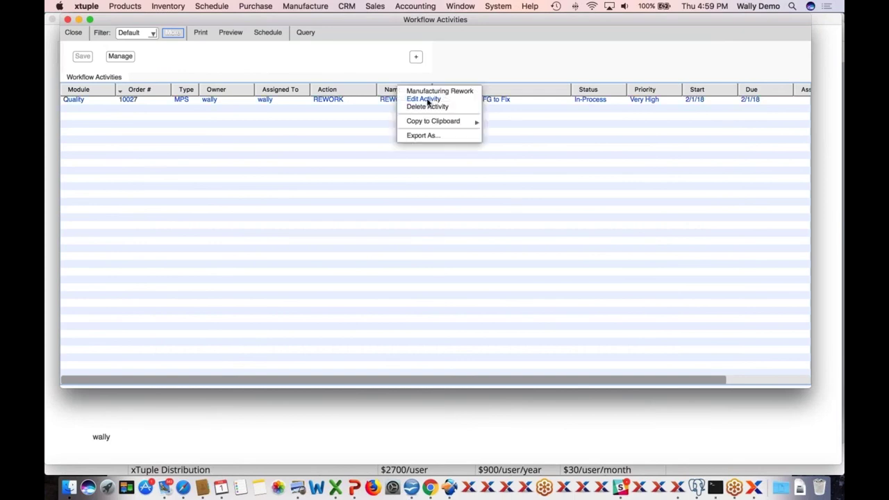
left_click(428, 101)
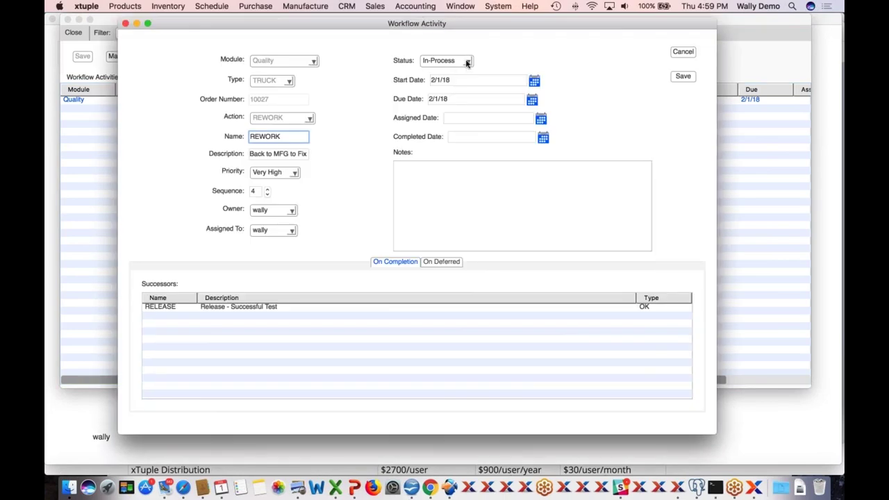
left_click(467, 61)
left_click(446, 51)
left_click(683, 76)
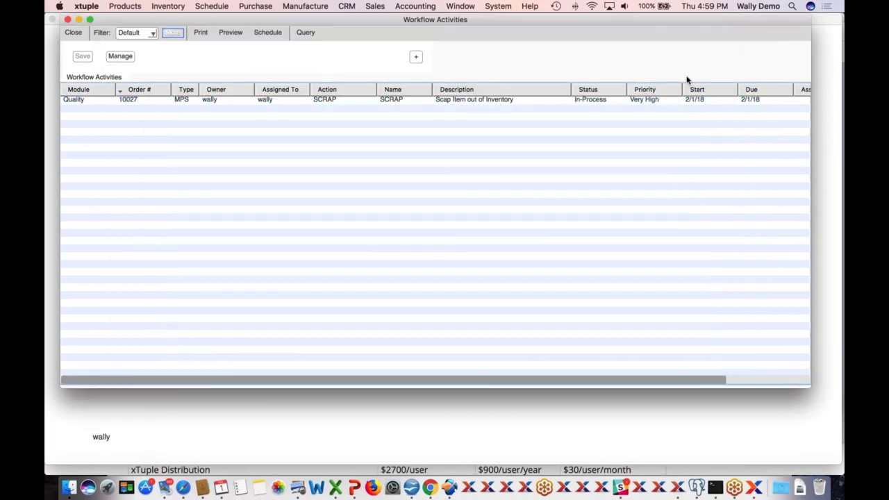
- Post a scrap transaction for 5 units of RTRUCK1 from the SCRAP activity, and close the transaction and the workflow activities
double_click(398, 101)
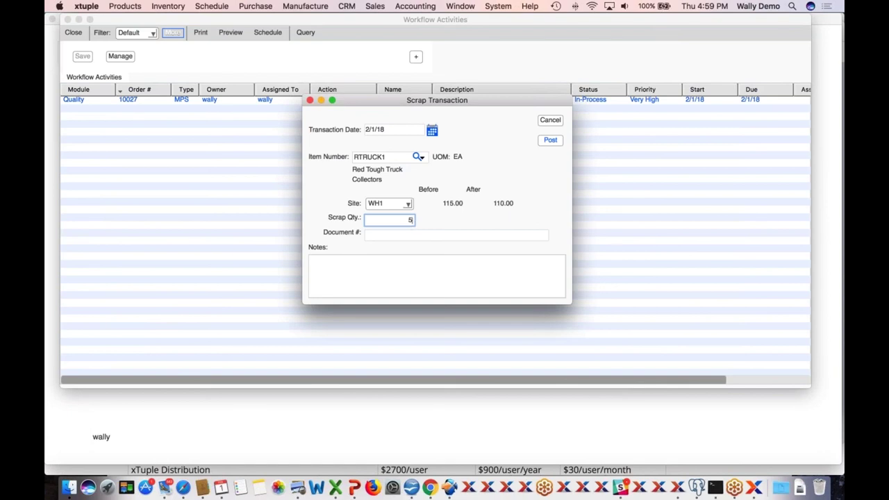
left_click(416, 235)
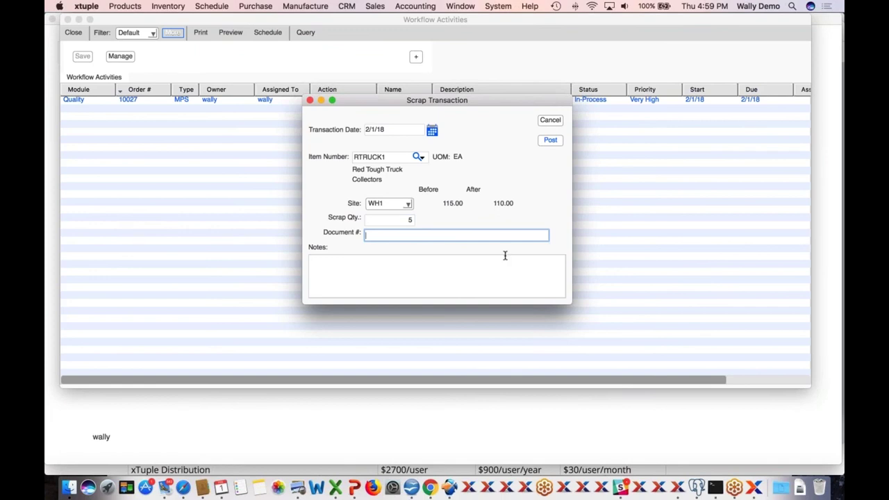
left_click(554, 143)
left_click(551, 120)
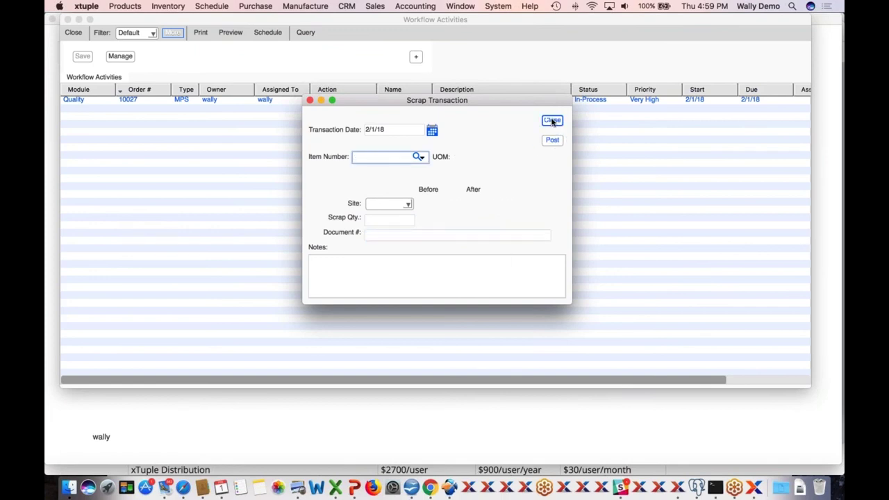
left_click(75, 33)
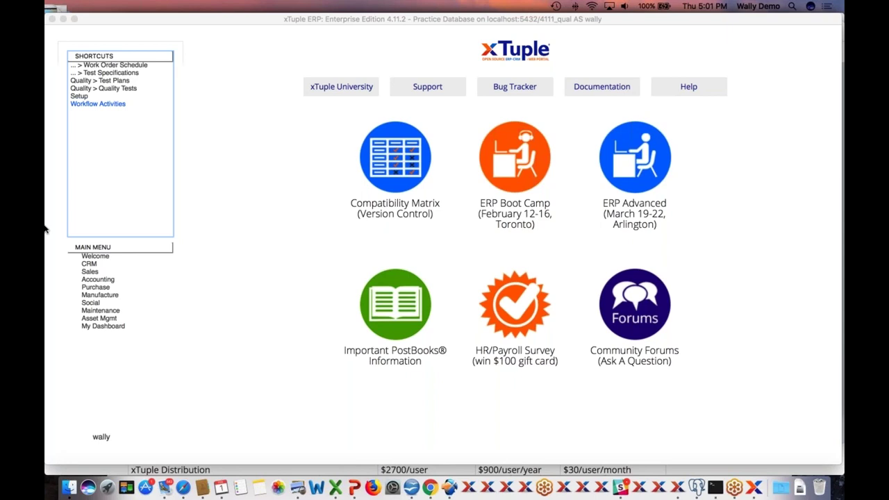
- List the passed quality tests and preview test 10026's Work Order Summary down to the signature line
left_click(116, 89)
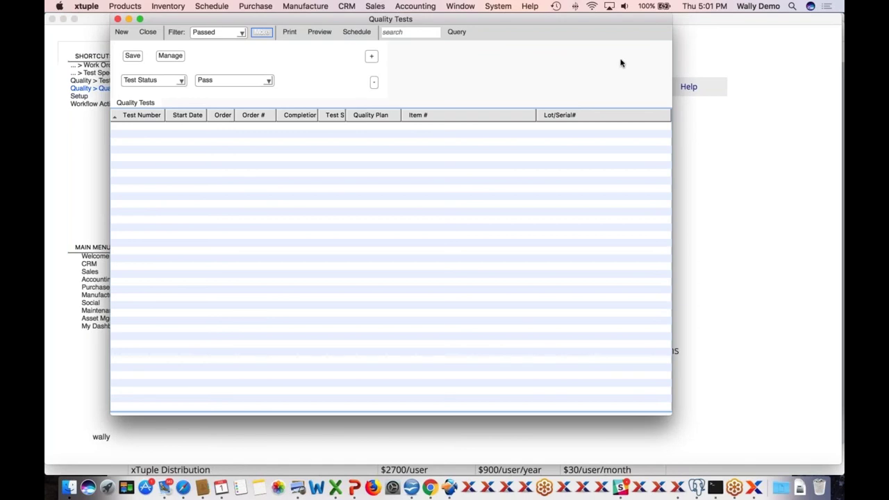
left_click(456, 32)
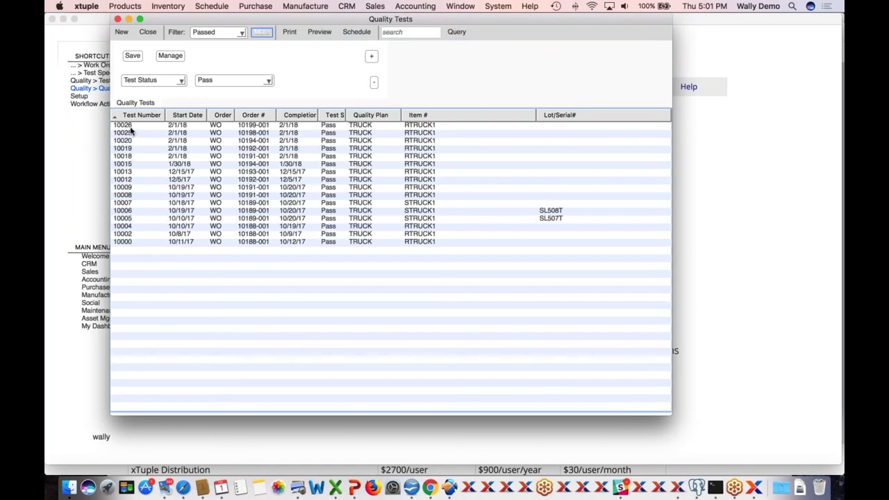
left_click(130, 126)
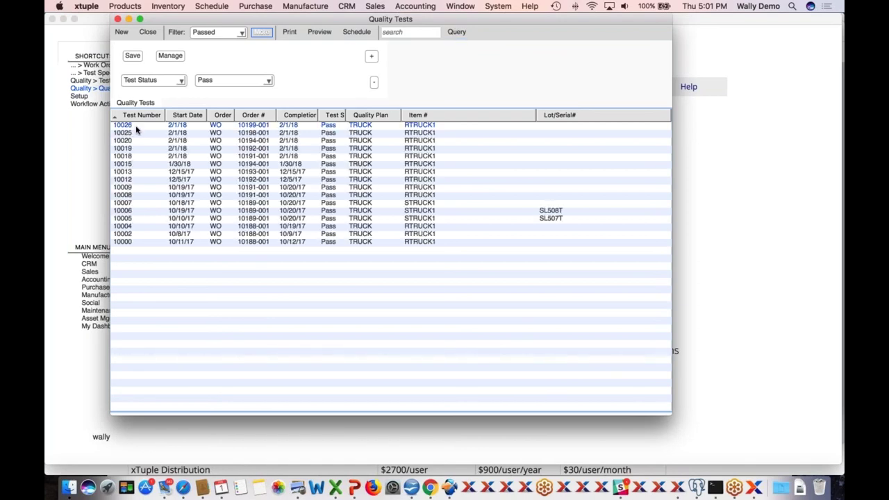
right_click(361, 129)
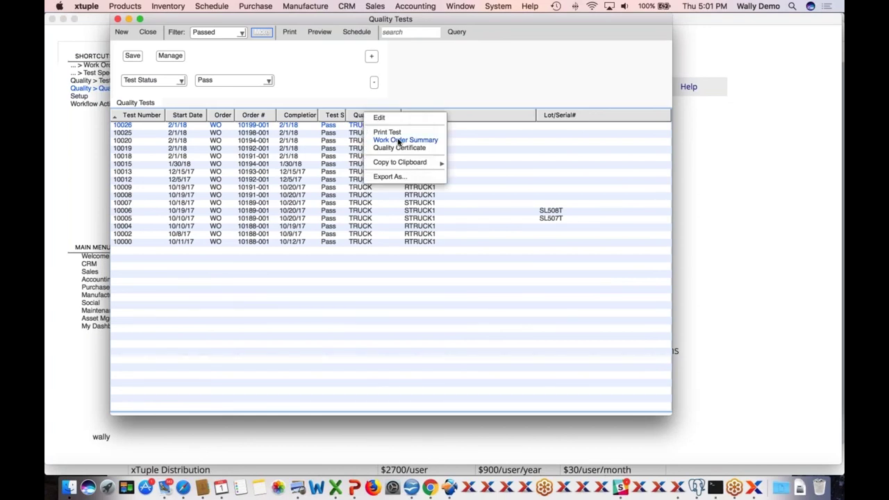
left_click(398, 141)
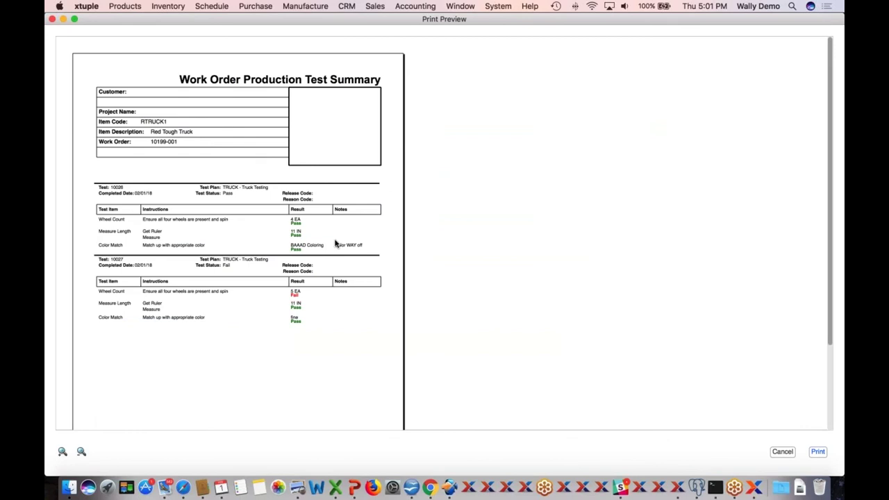
scroll(304, 257, "down", 5)
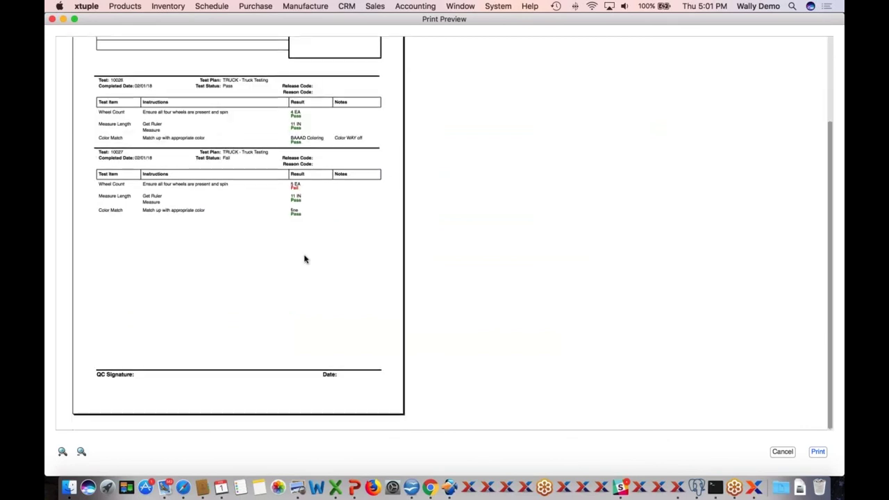
- Close the Work Order Summary preview and list the failed quality tests by filtering Test Status to Fail
scroll(304, 259, "up", 5)
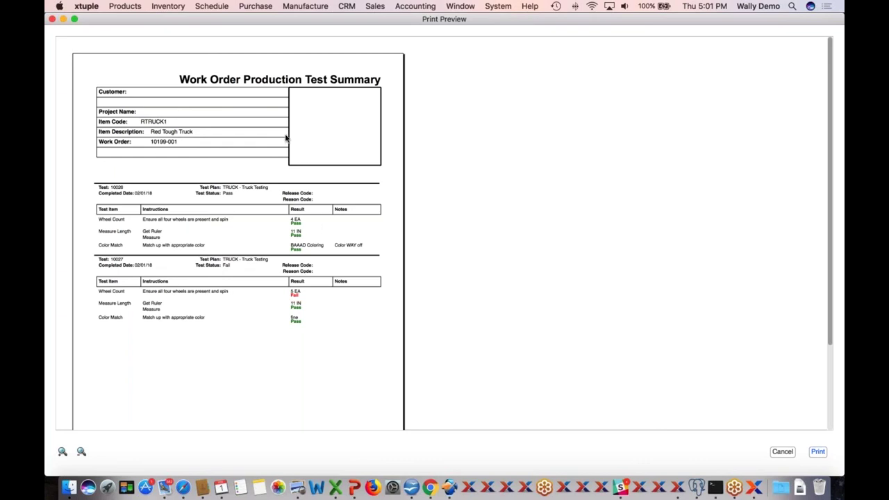
left_click(53, 20)
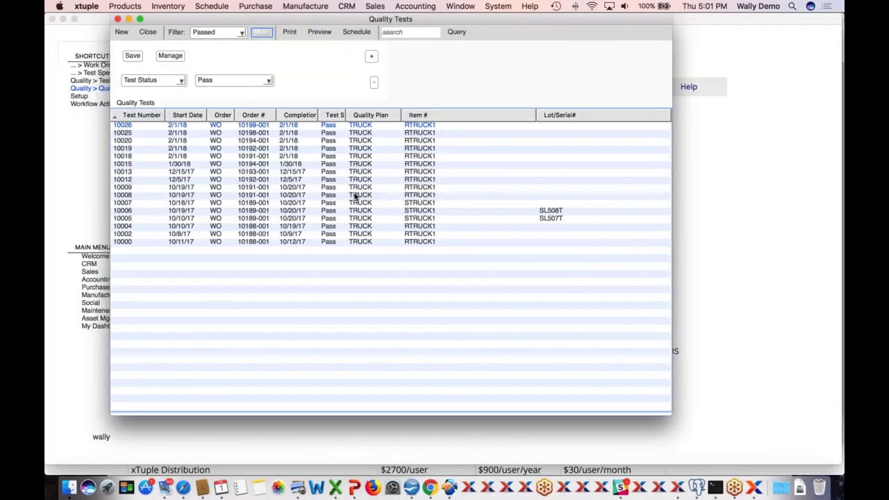
left_click(341, 134)
left_click(373, 84)
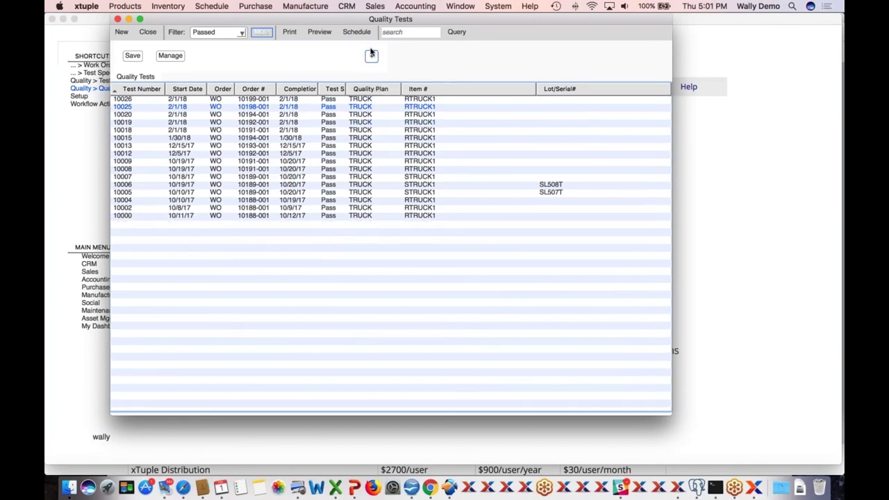
left_click(370, 56)
left_click(182, 83)
left_click(155, 90)
left_click(233, 81)
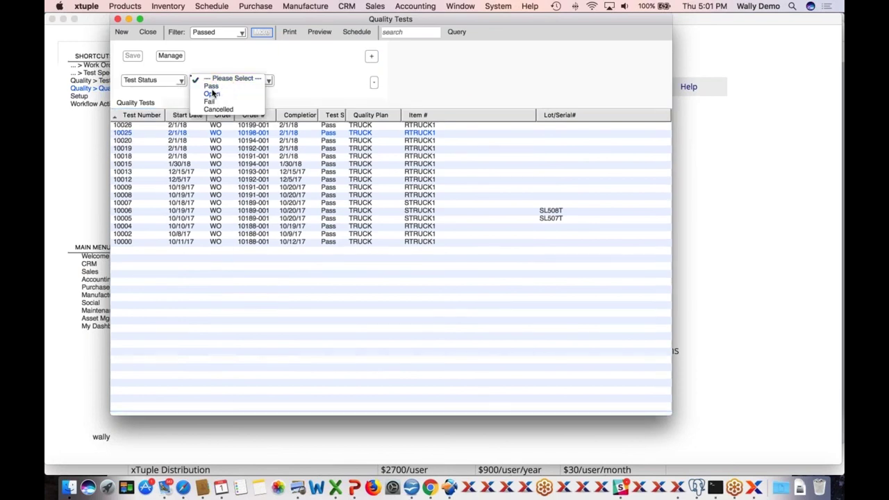
left_click(210, 102)
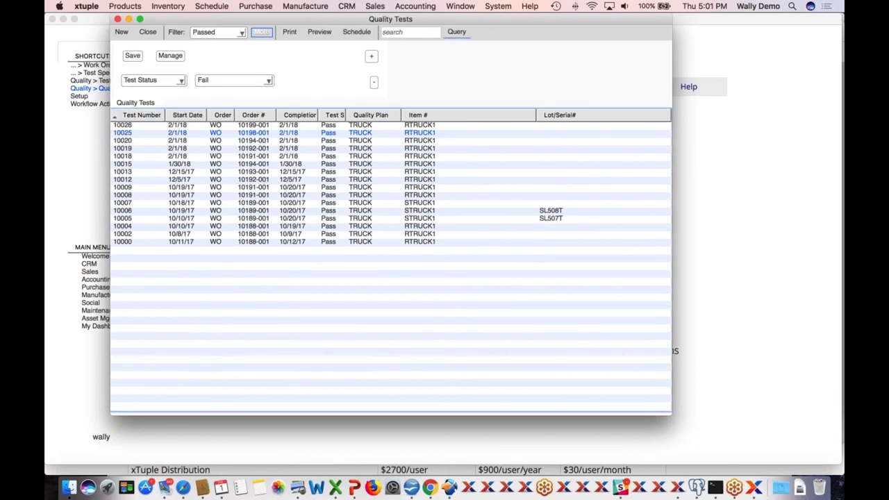
left_click(456, 32)
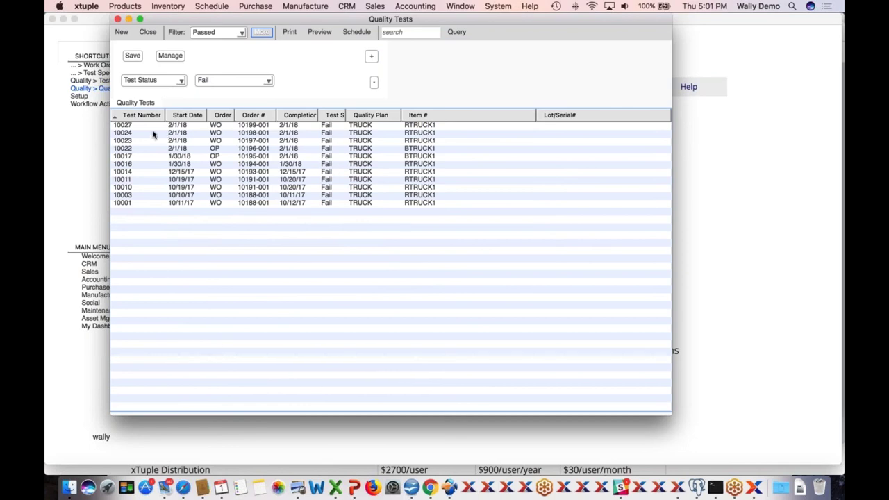
- Preview the Non-Conformance Certificate for test 10027, review its test results and non-conforming actions on both pages, and close the preview
right_click(264, 127)
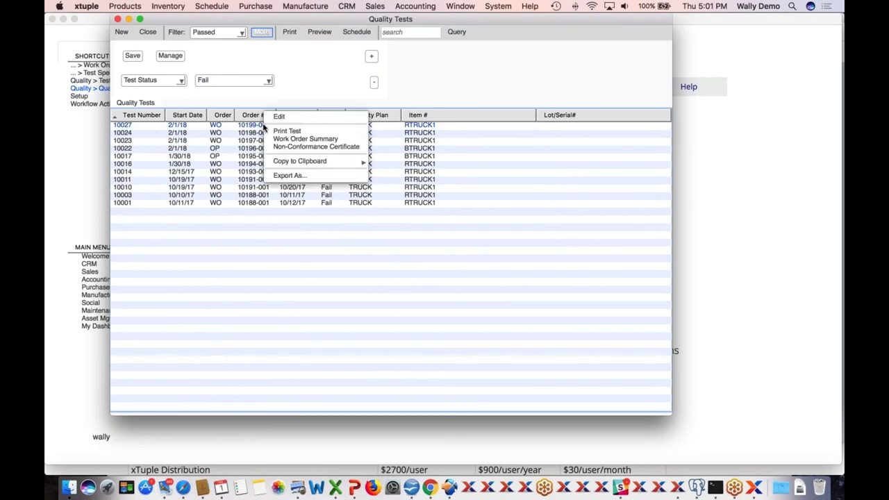
left_click(295, 147)
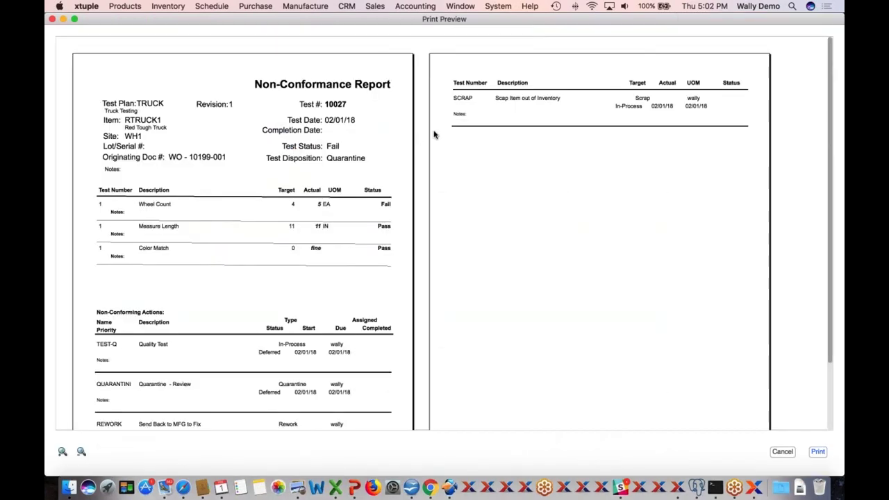
scroll(307, 234, "down", 5)
scroll(307, 229, "up", 4)
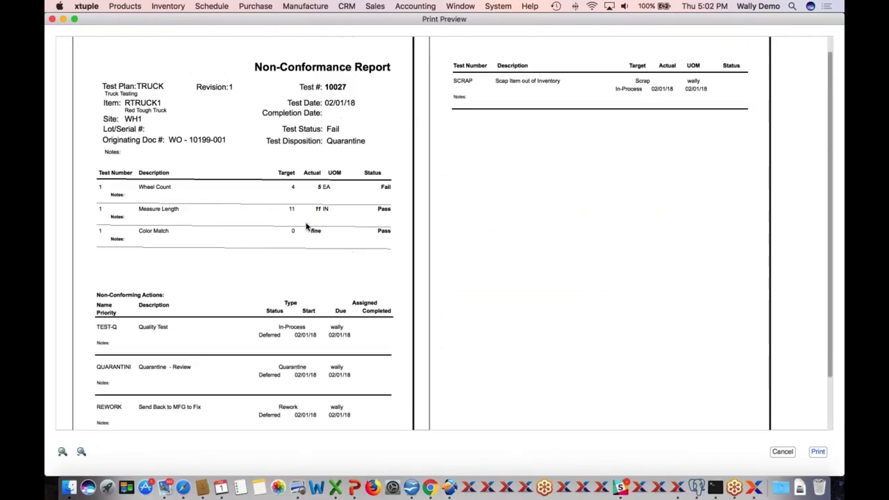
scroll(306, 225, "down", 3)
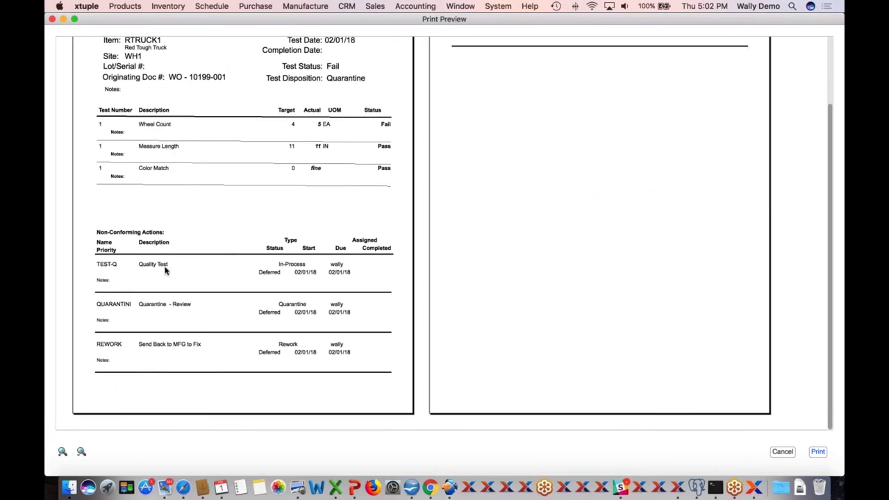
scroll(196, 237, "up", 3)
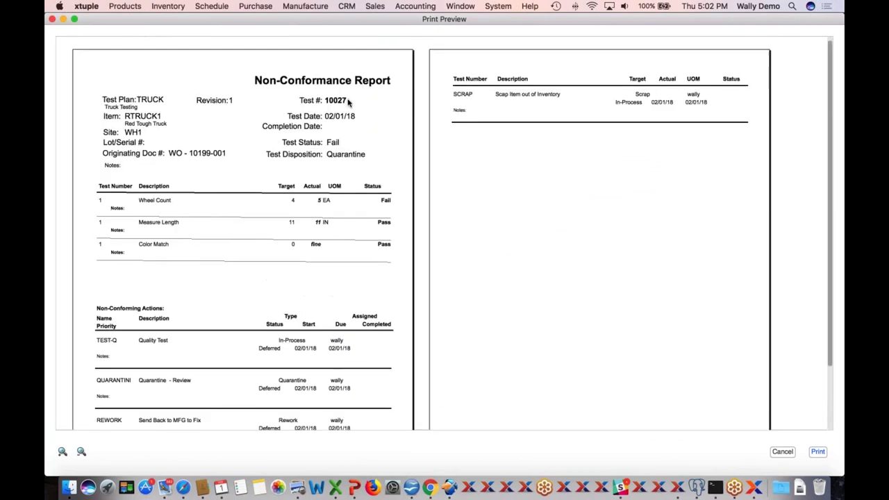
scroll(201, 239, "down", 3)
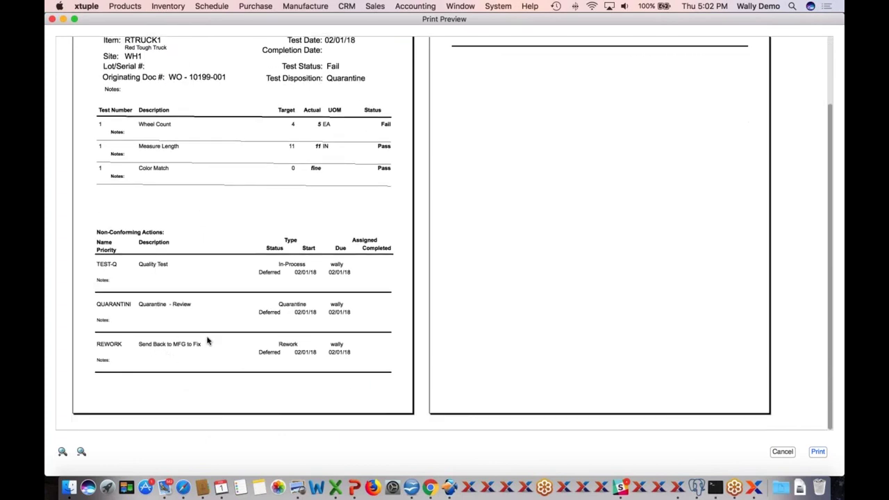
scroll(206, 340, "up", 3)
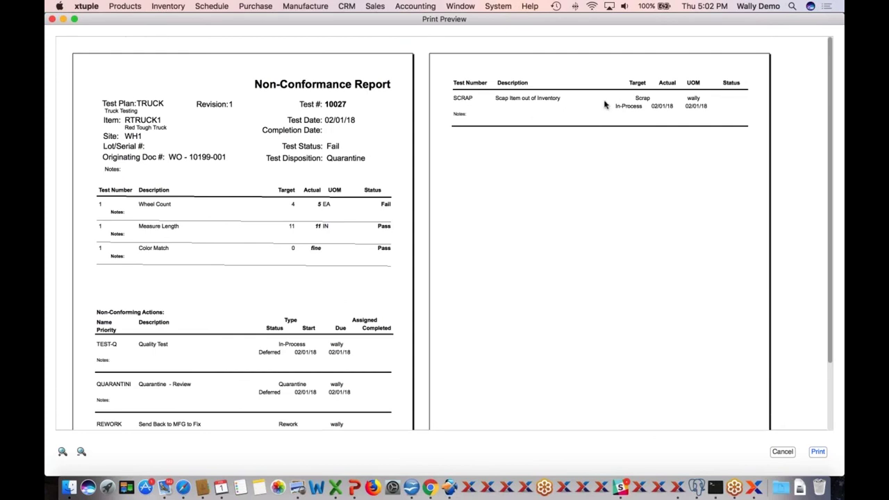
scroll(527, 113, "down", 5)
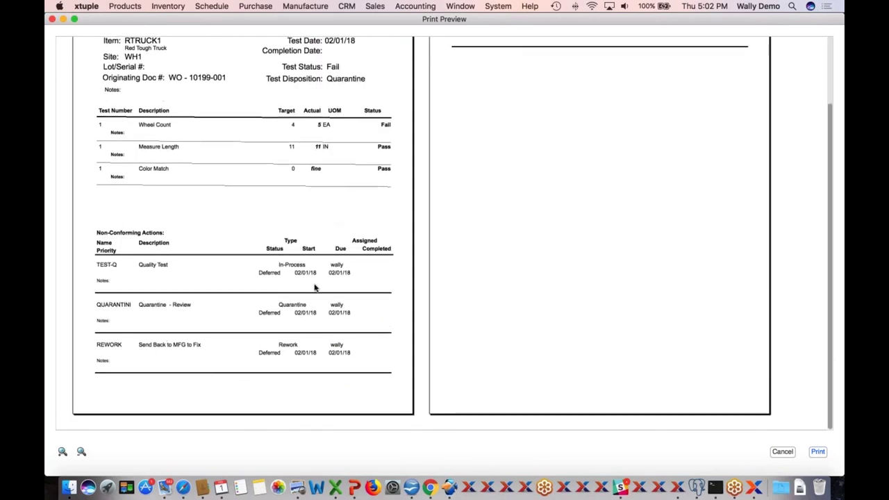
scroll(202, 368, "up", 3)
scroll(202, 368, "up", 3)
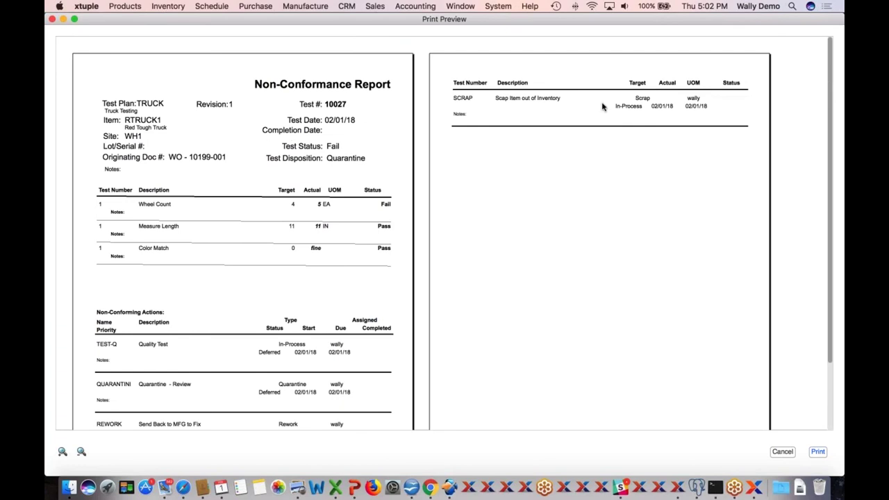
scroll(664, 222, "down", 4)
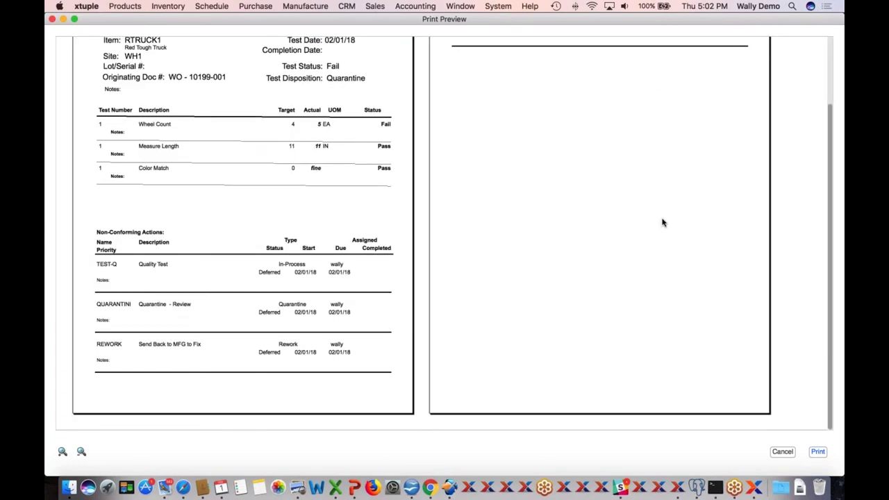
left_click(780, 455)
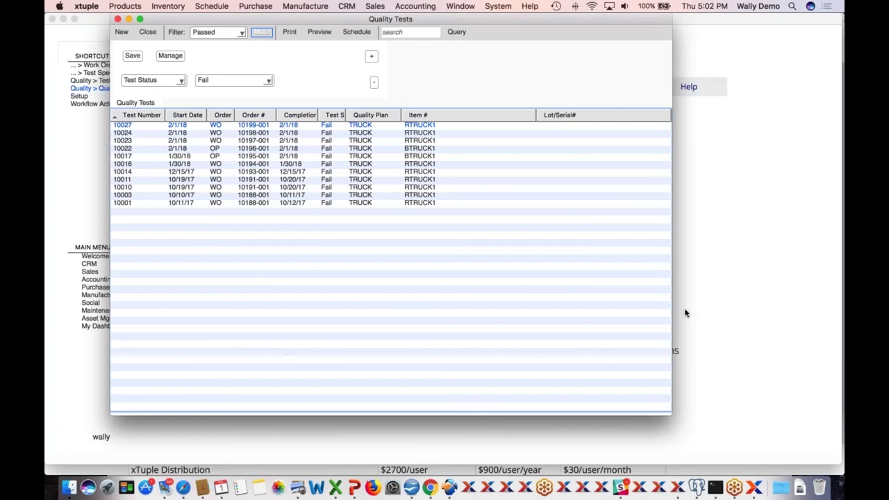
- Open quality test 10027, go through the change log entries in its comments, and close it without saving
right_click(249, 127)
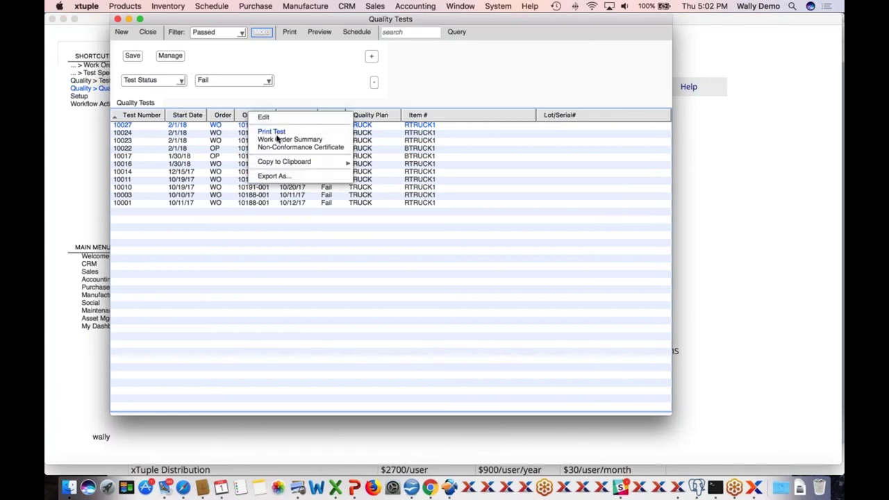
left_click(263, 117)
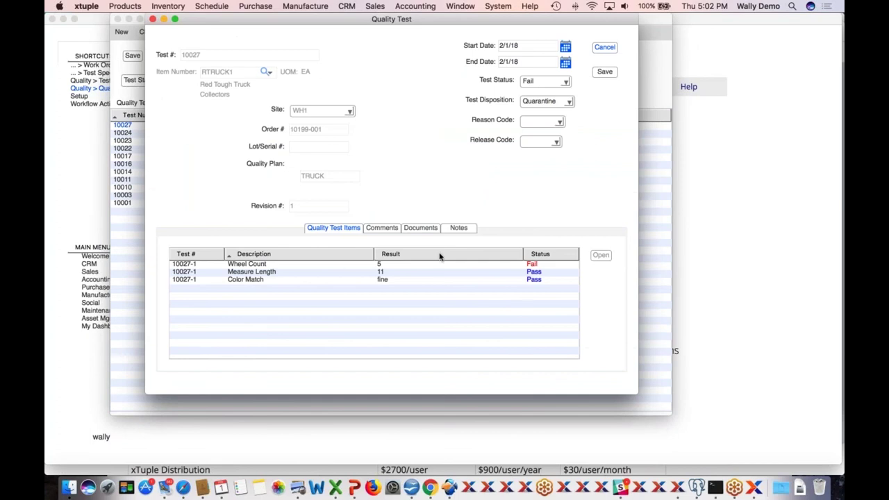
left_click(386, 228)
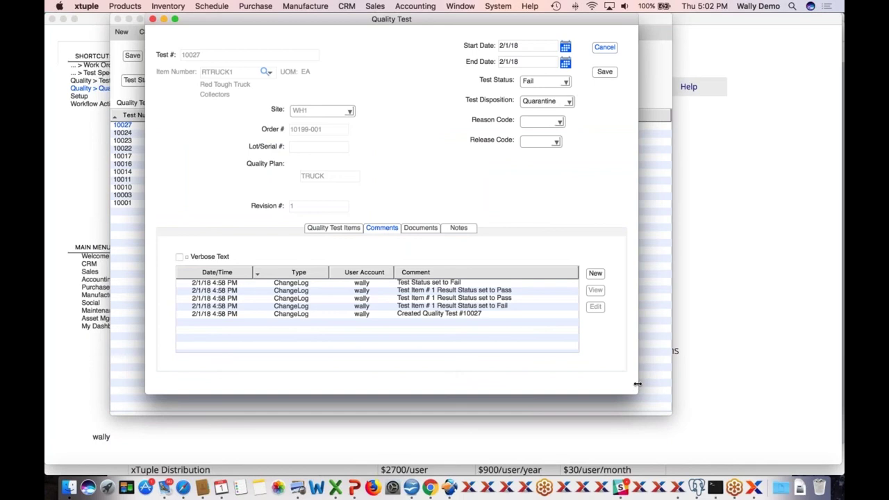
left_click_drag(637, 391, 671, 428)
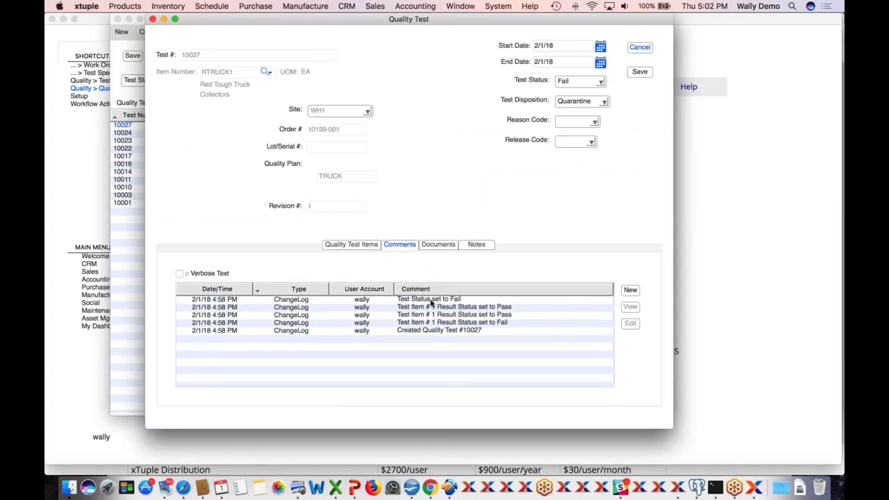
left_click(425, 301)
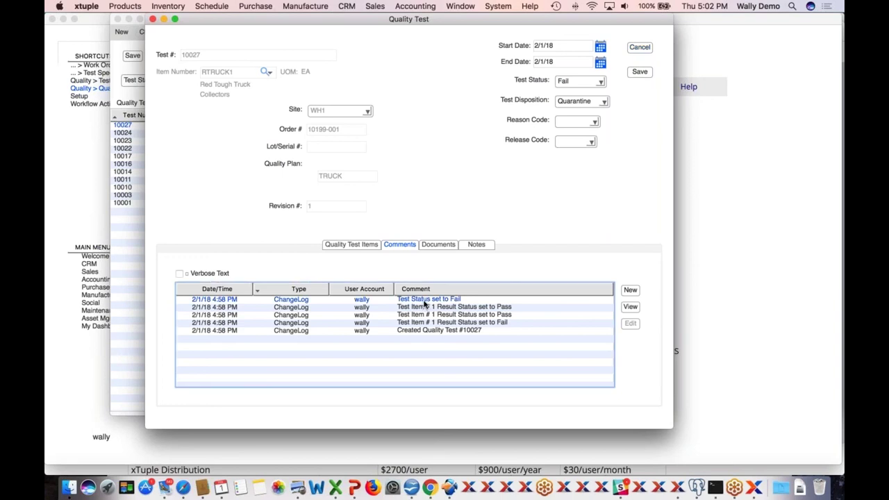
left_click(424, 307)
left_click(421, 316, "shift")
left_click(422, 323)
left_click(457, 332)
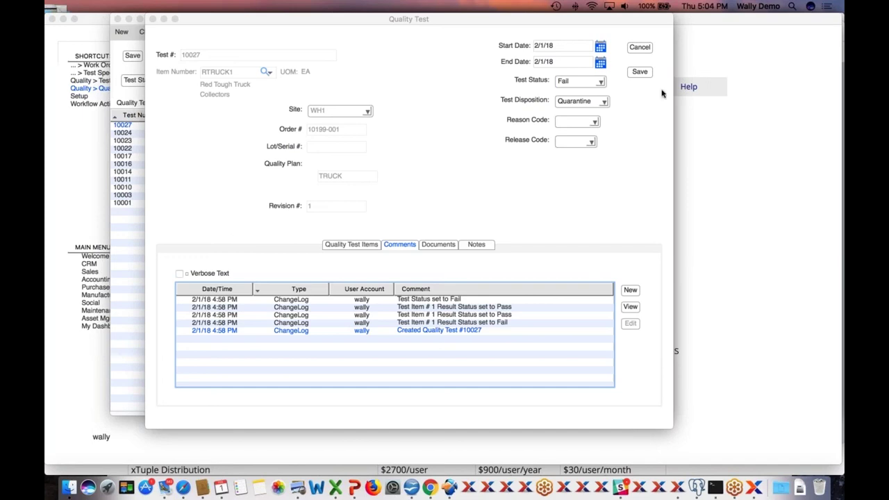
left_click(639, 48)
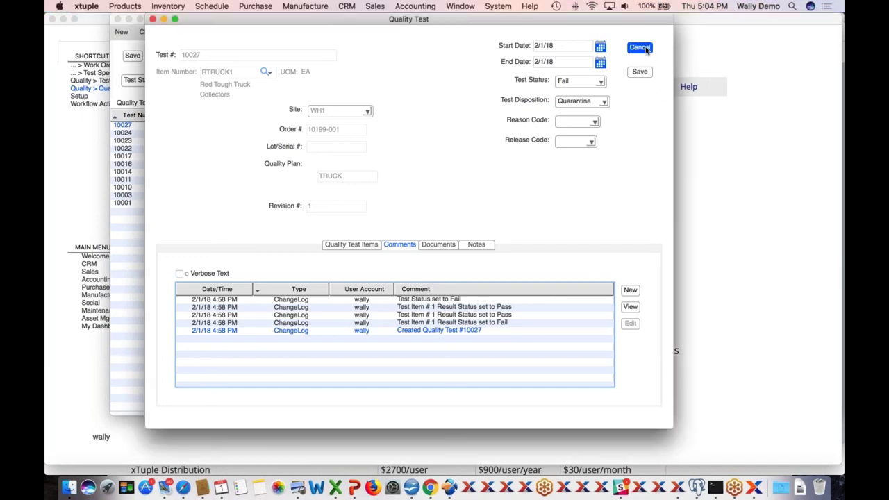
- List the passed quality tests by filtering Test Status to Pass
left_click(246, 133)
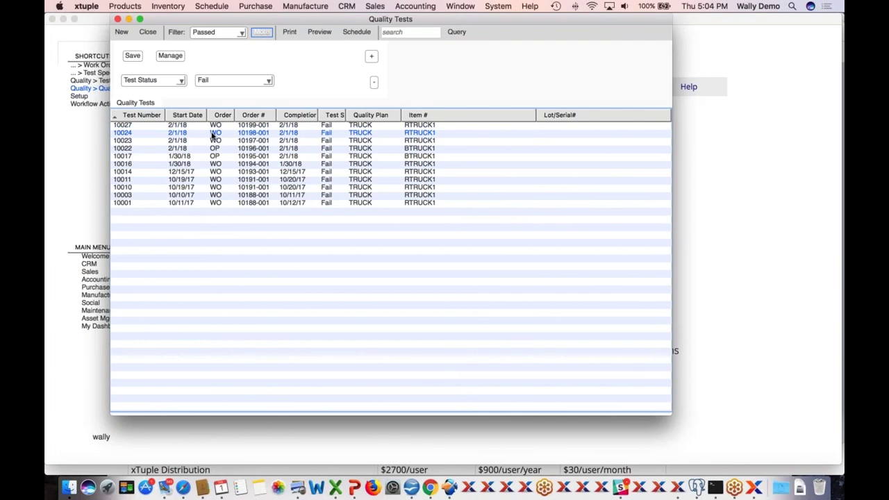
left_click(216, 83)
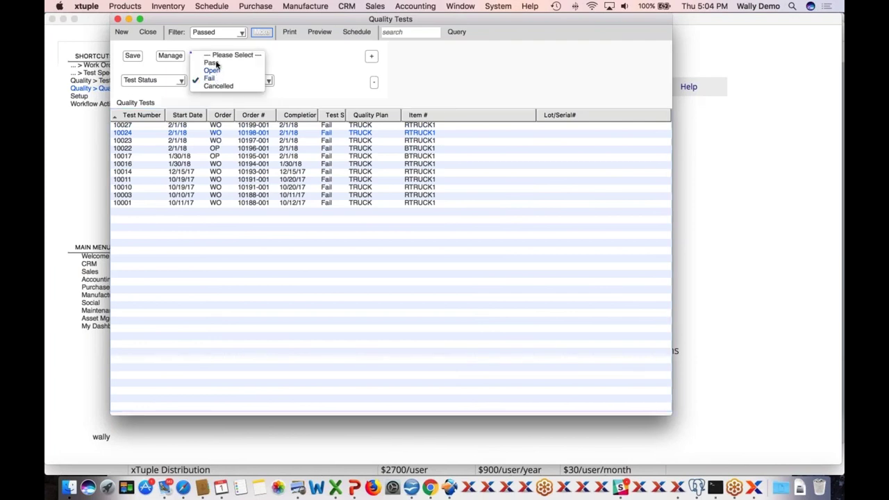
left_click(211, 62)
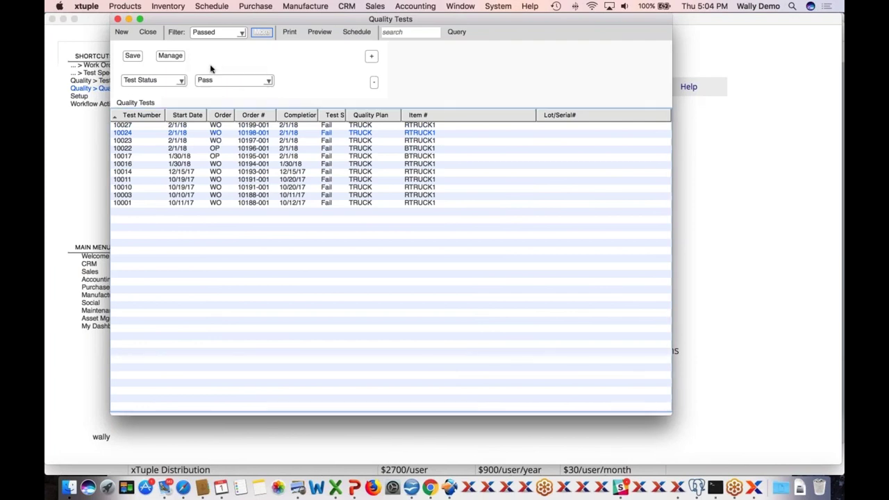
left_click(456, 32)
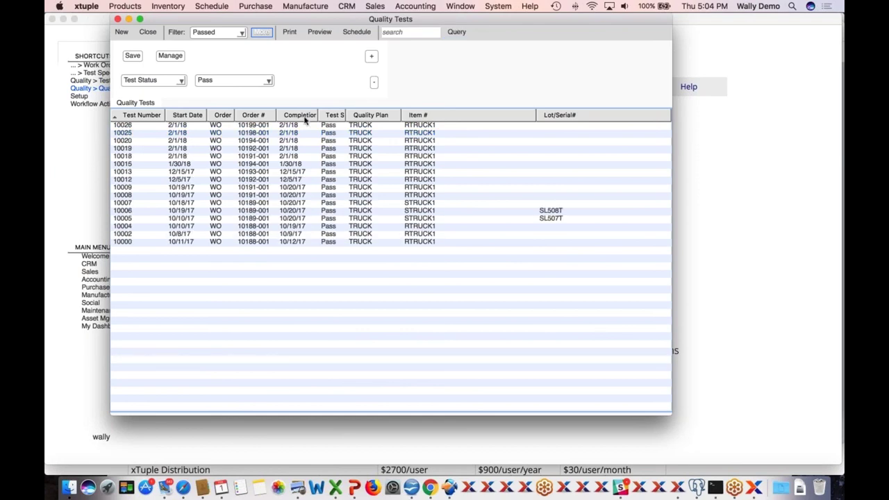
- Open quality test 10026, go through its comment change log from creation to the final status, and close it without saving
double_click(368, 126)
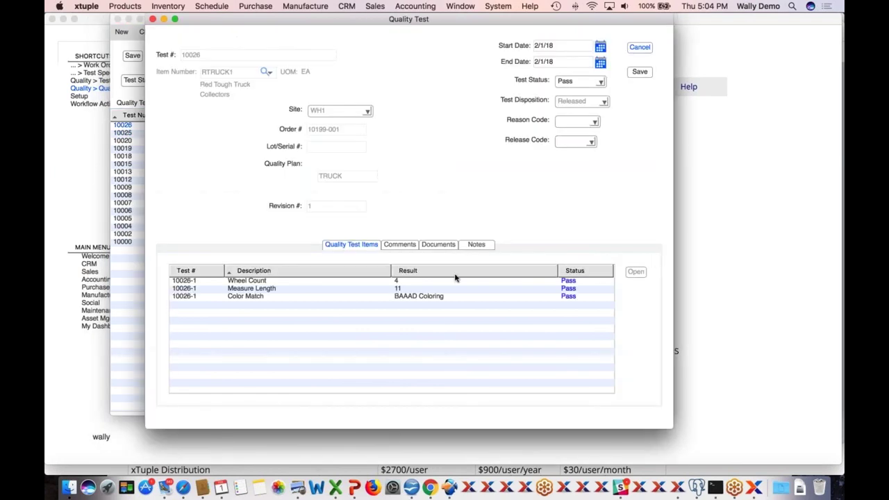
left_click(405, 246)
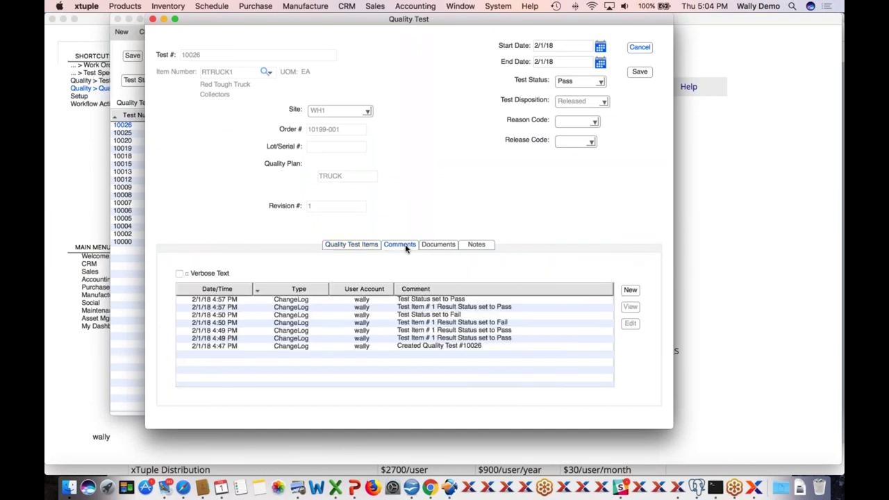
left_click(452, 305)
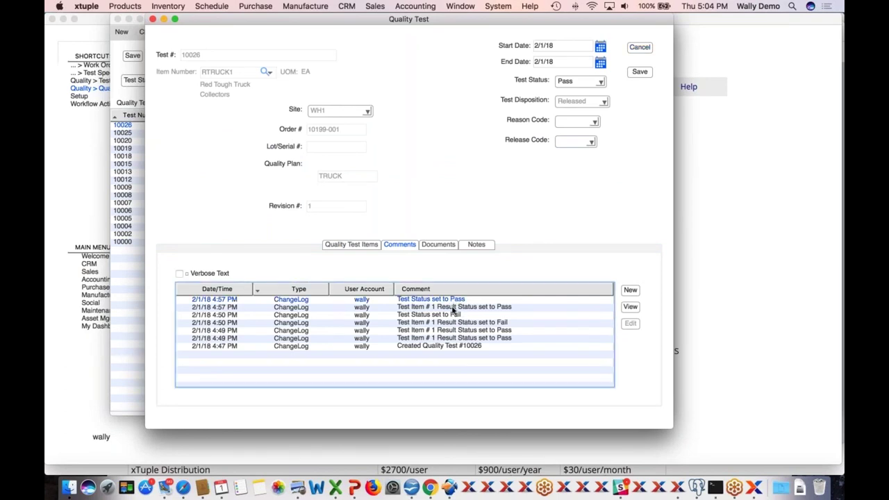
left_click(452, 315)
left_click(451, 324)
left_click(491, 331)
left_click(486, 338)
left_click(457, 346)
left_click_drag(679, 429, 685, 434)
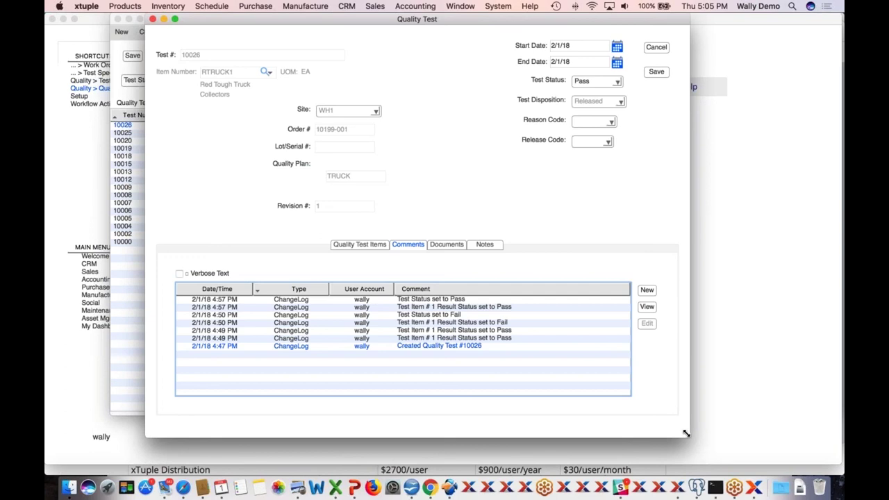
left_click(646, 289)
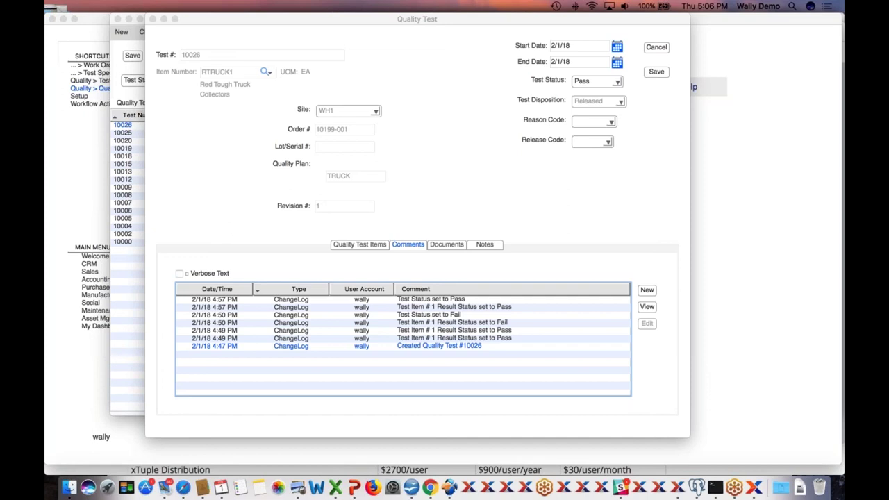
left_click(220, 196)
left_click(169, 6)
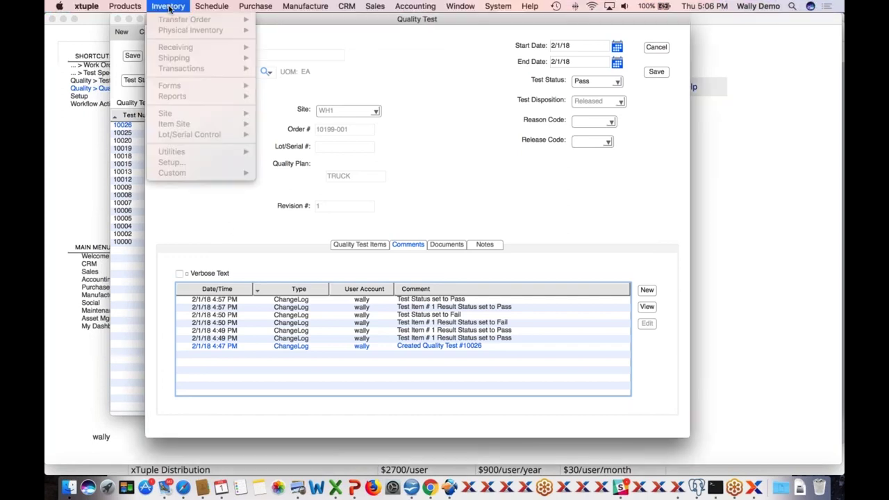
left_click(656, 49)
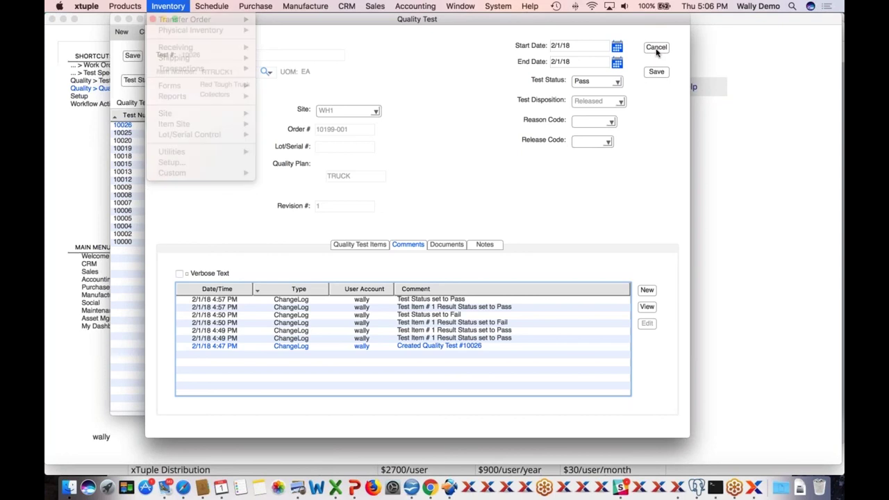
left_click(656, 49)
- Open the Relocate Inventory transaction to view its source, target and quantity fields, and cancel it
left_click(169, 6)
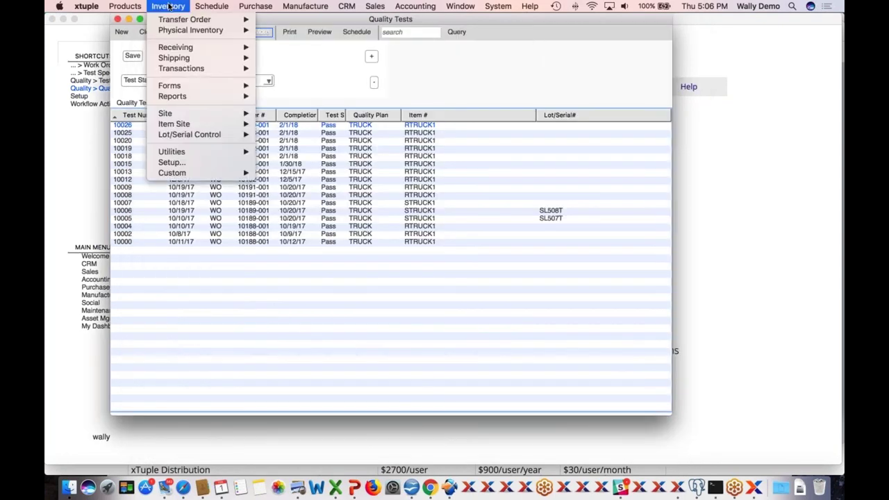
mouse_move(170, 23)
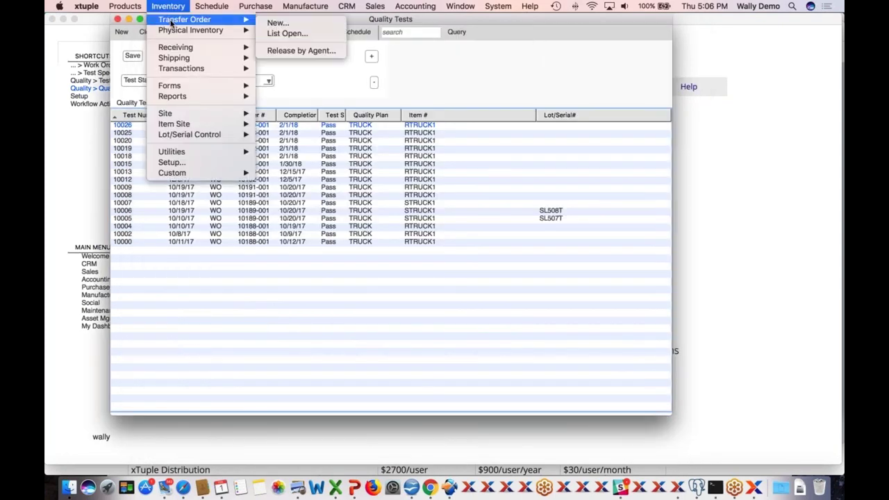
mouse_move(167, 68)
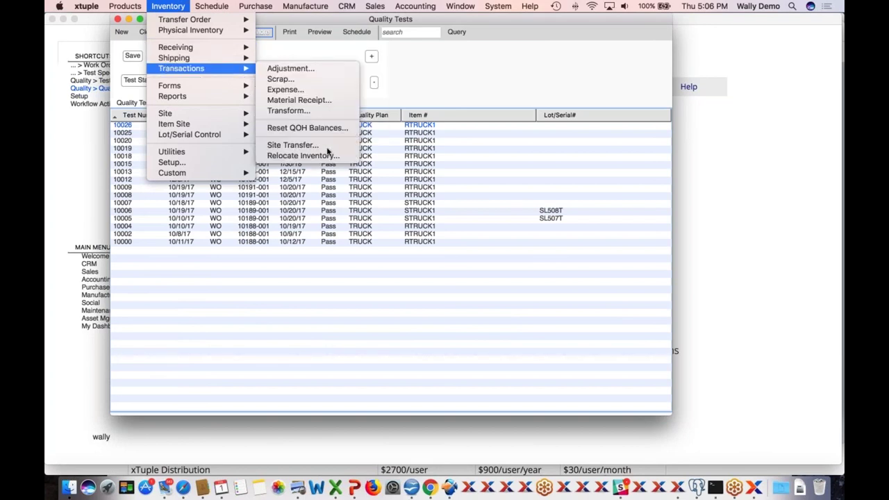
left_click(303, 156)
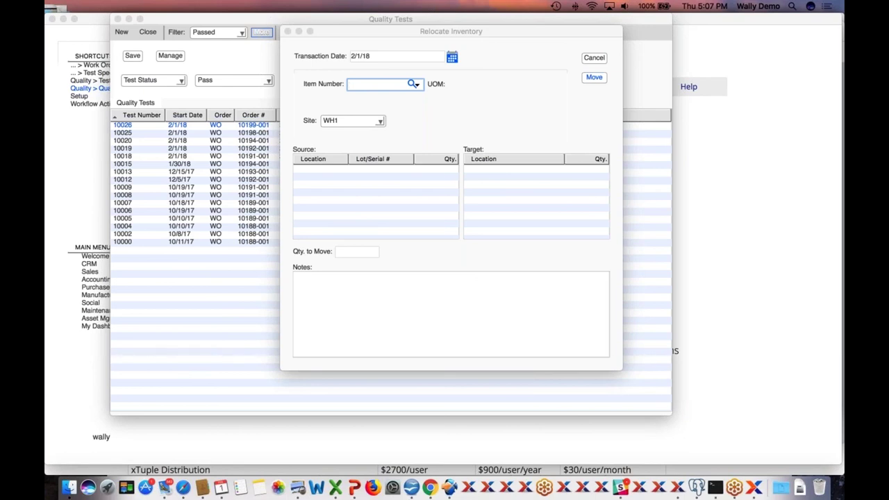
left_click(591, 58)
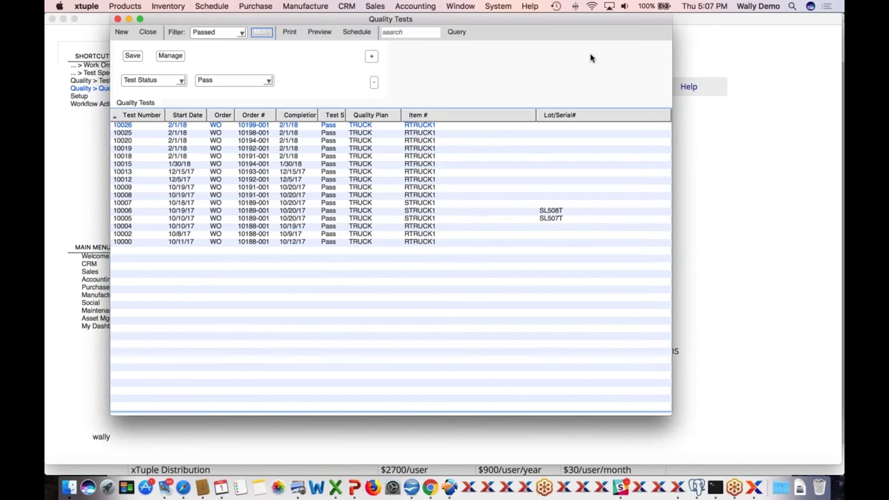